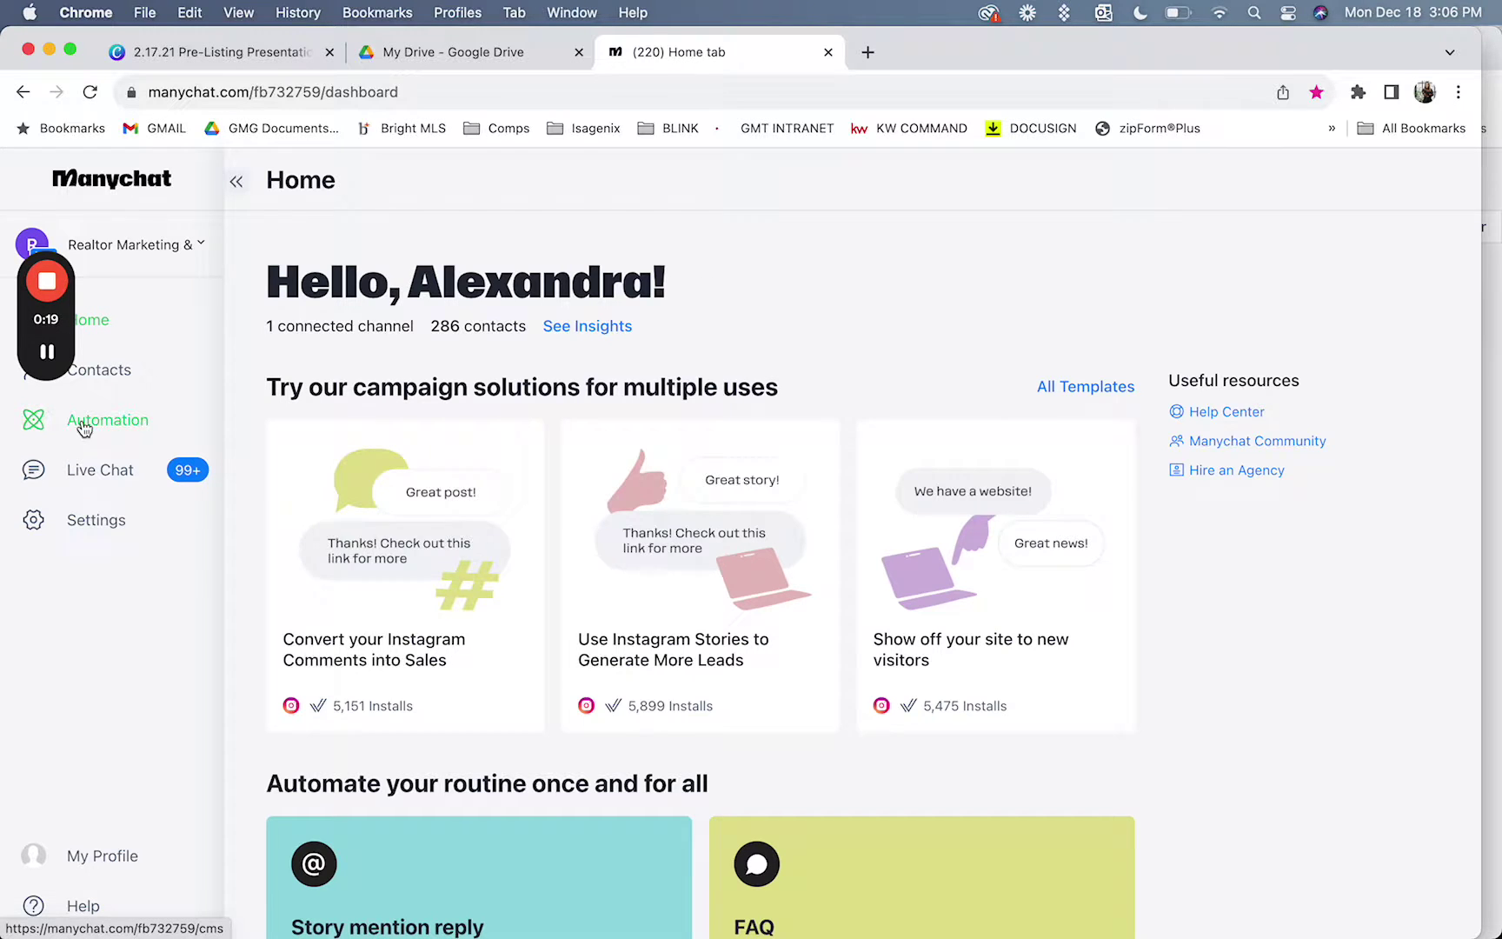
Open My Automations from the Automation item in the sidebar
{"action": "left_click", "coordinate": [86, 423]}
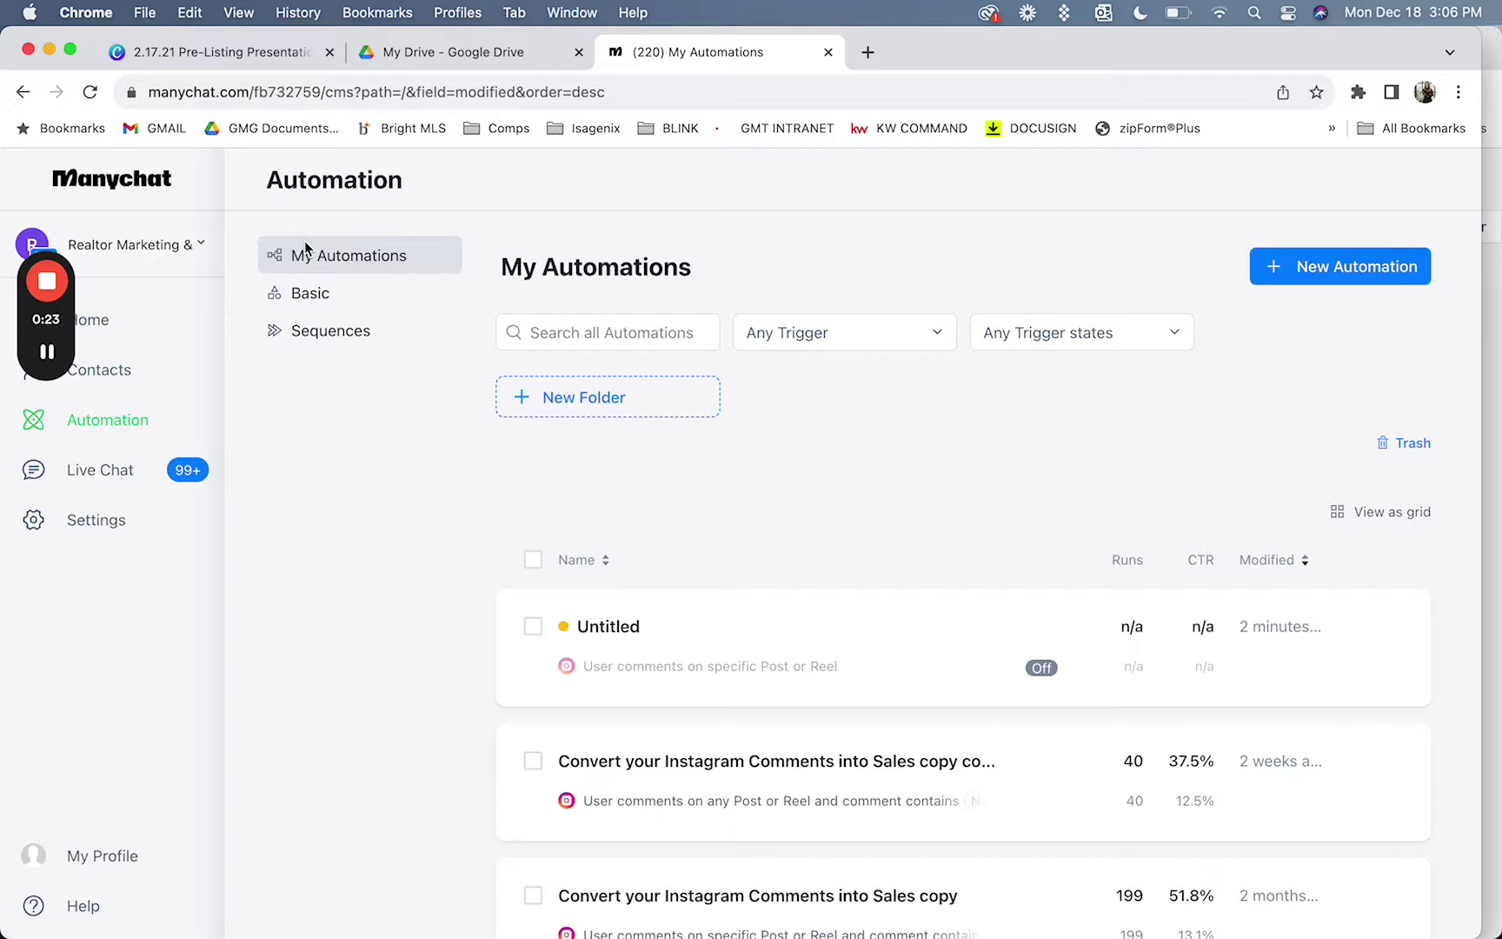
Download the 2.17.21 Pre-Listing Presentation from Canva as a PDF Print file
{"action": "left_click", "coordinate": [250, 65]}
{"action": "scroll", "coordinate": [760, 437], "scroll_direction": "up", "scroll_amount": 10}
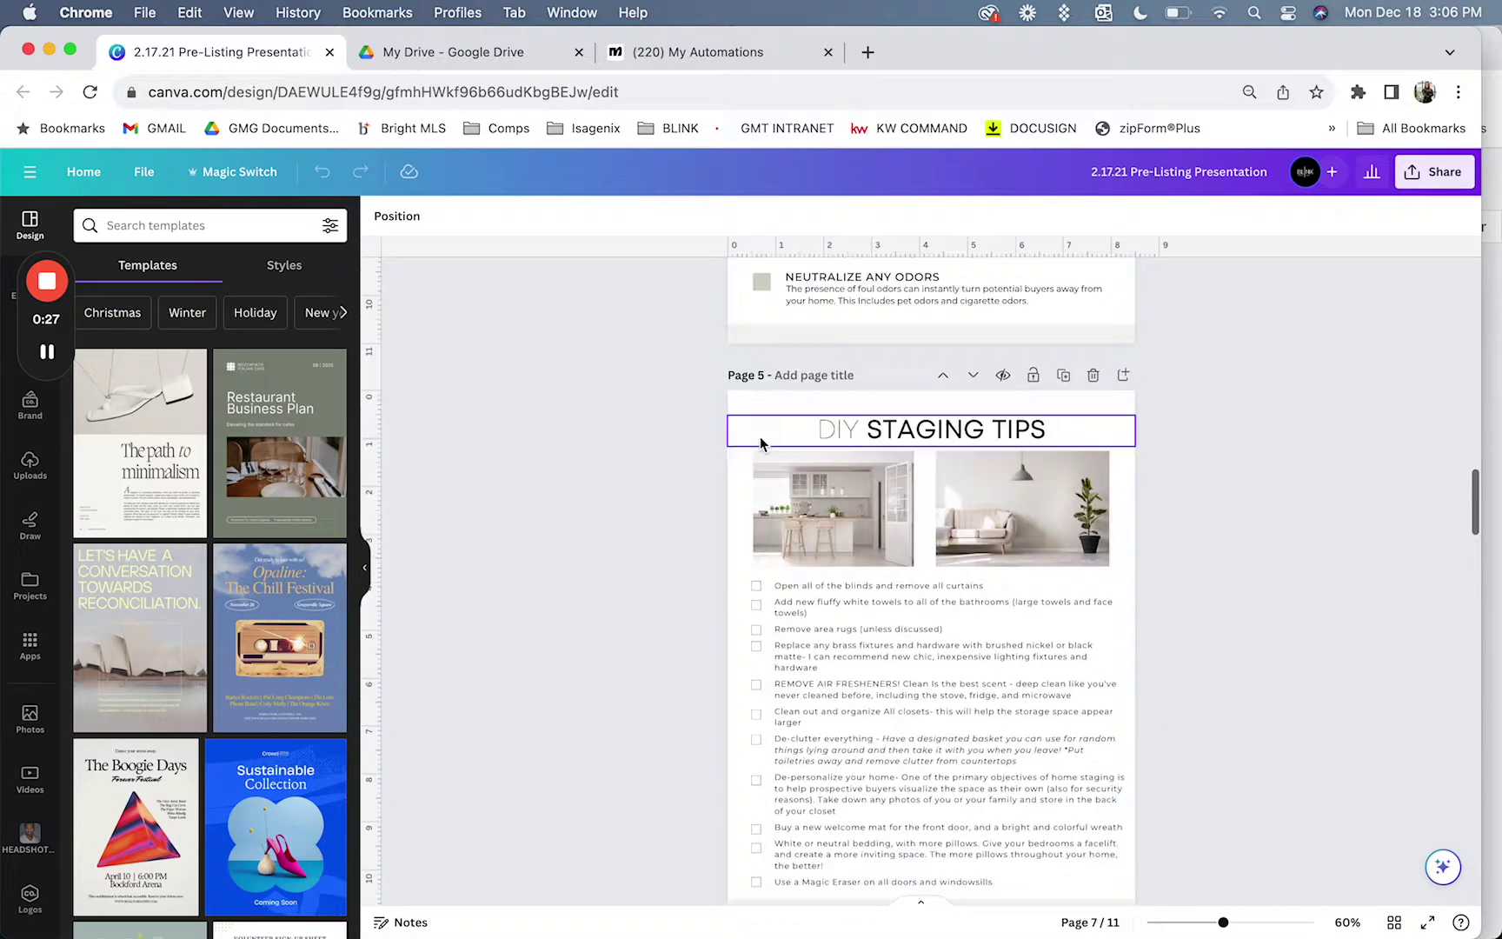
{"action": "scroll", "coordinate": [759, 437], "scroll_direction": "up", "scroll_amount": 10}
{"action": "scroll", "coordinate": [760, 437], "scroll_direction": "up", "scroll_amount": 5}
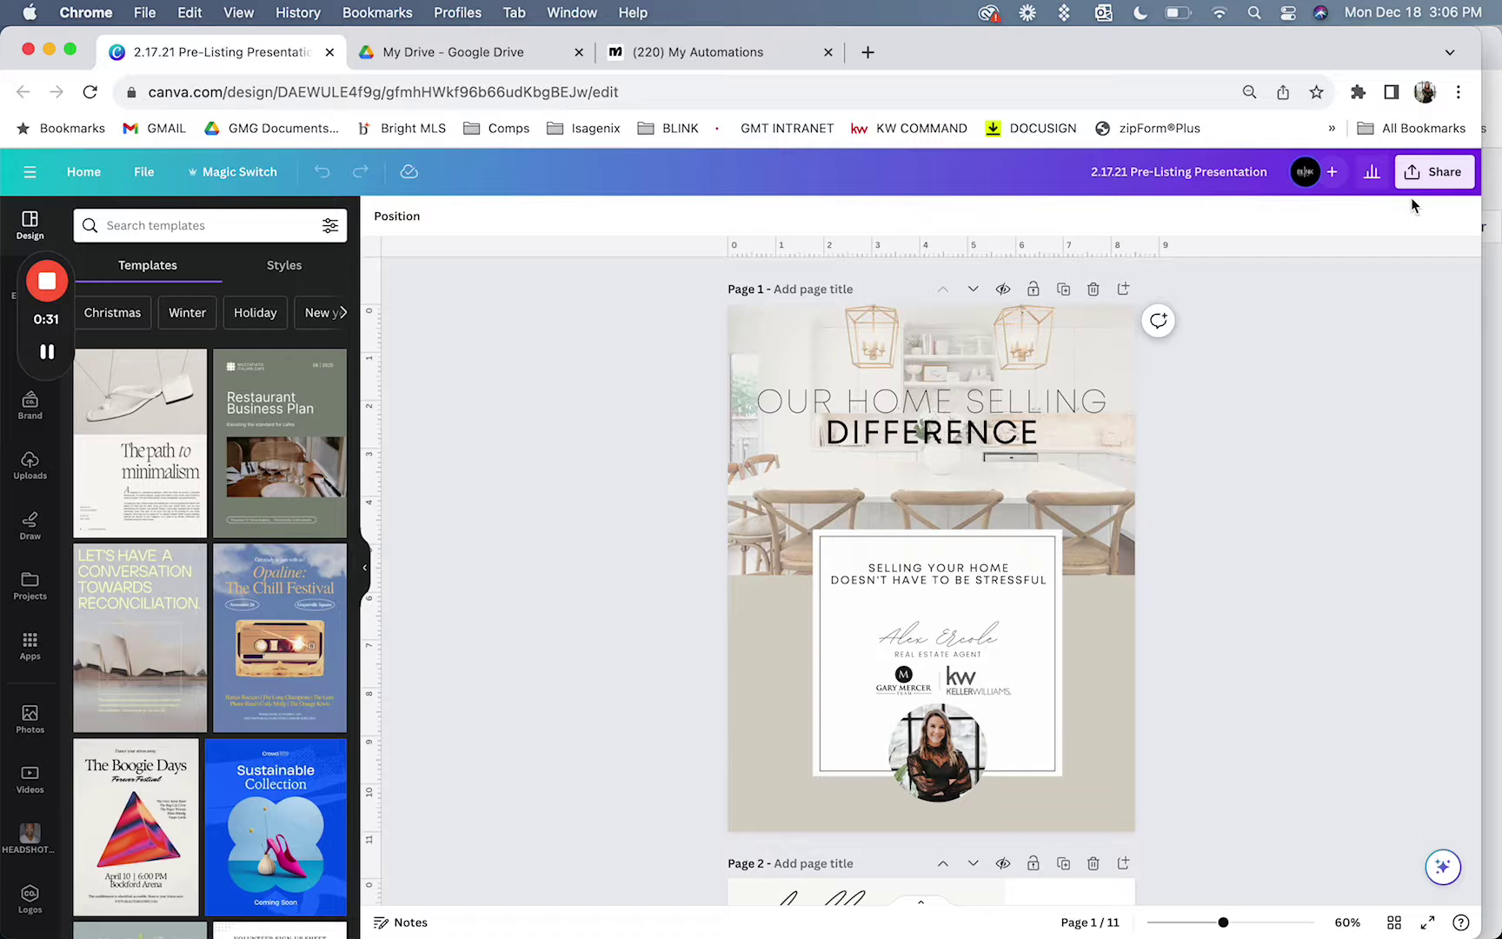
{"action": "left_click", "coordinate": [1421, 176]}
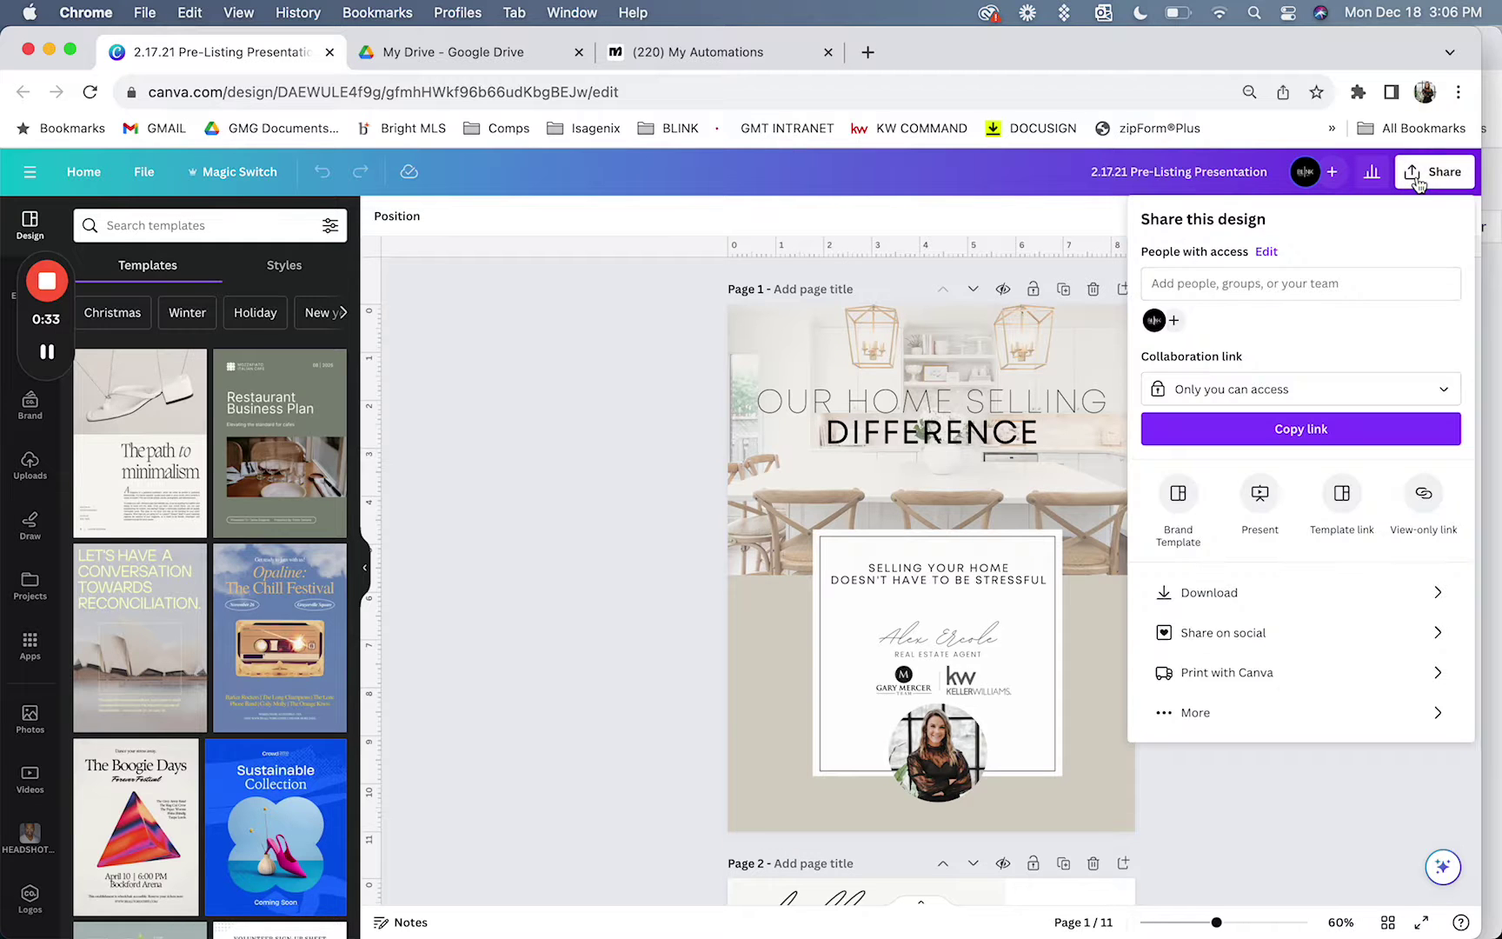
{"action": "left_click", "coordinate": [1209, 593]}
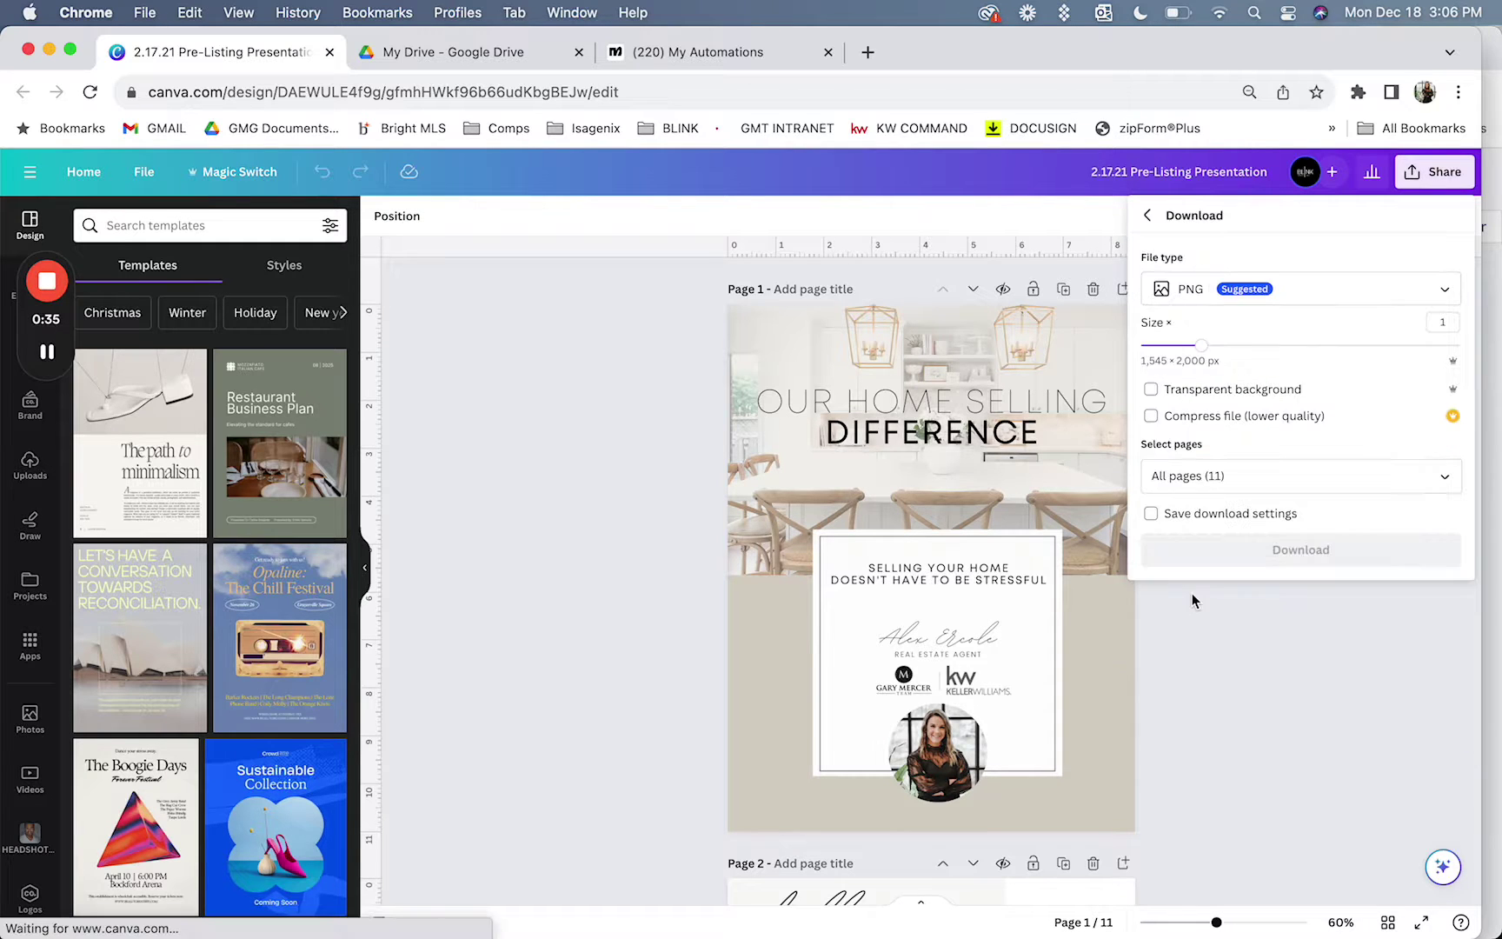
{"action": "left_click", "coordinate": [1225, 289]}
{"action": "left_click", "coordinate": [1200, 482]}
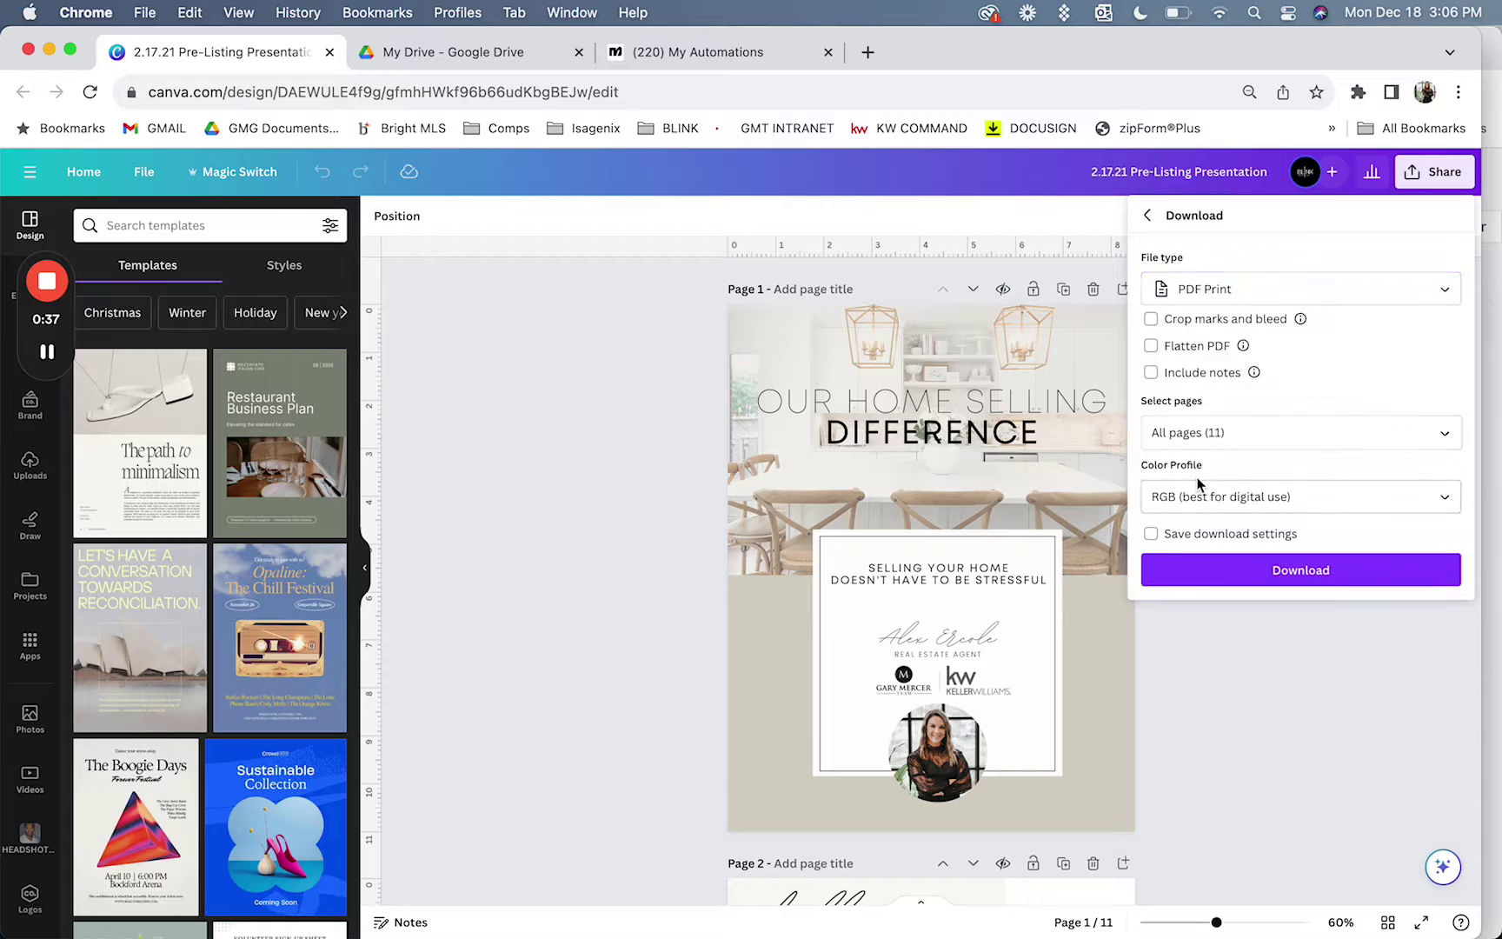
{"action": "left_click", "coordinate": [1187, 572]}
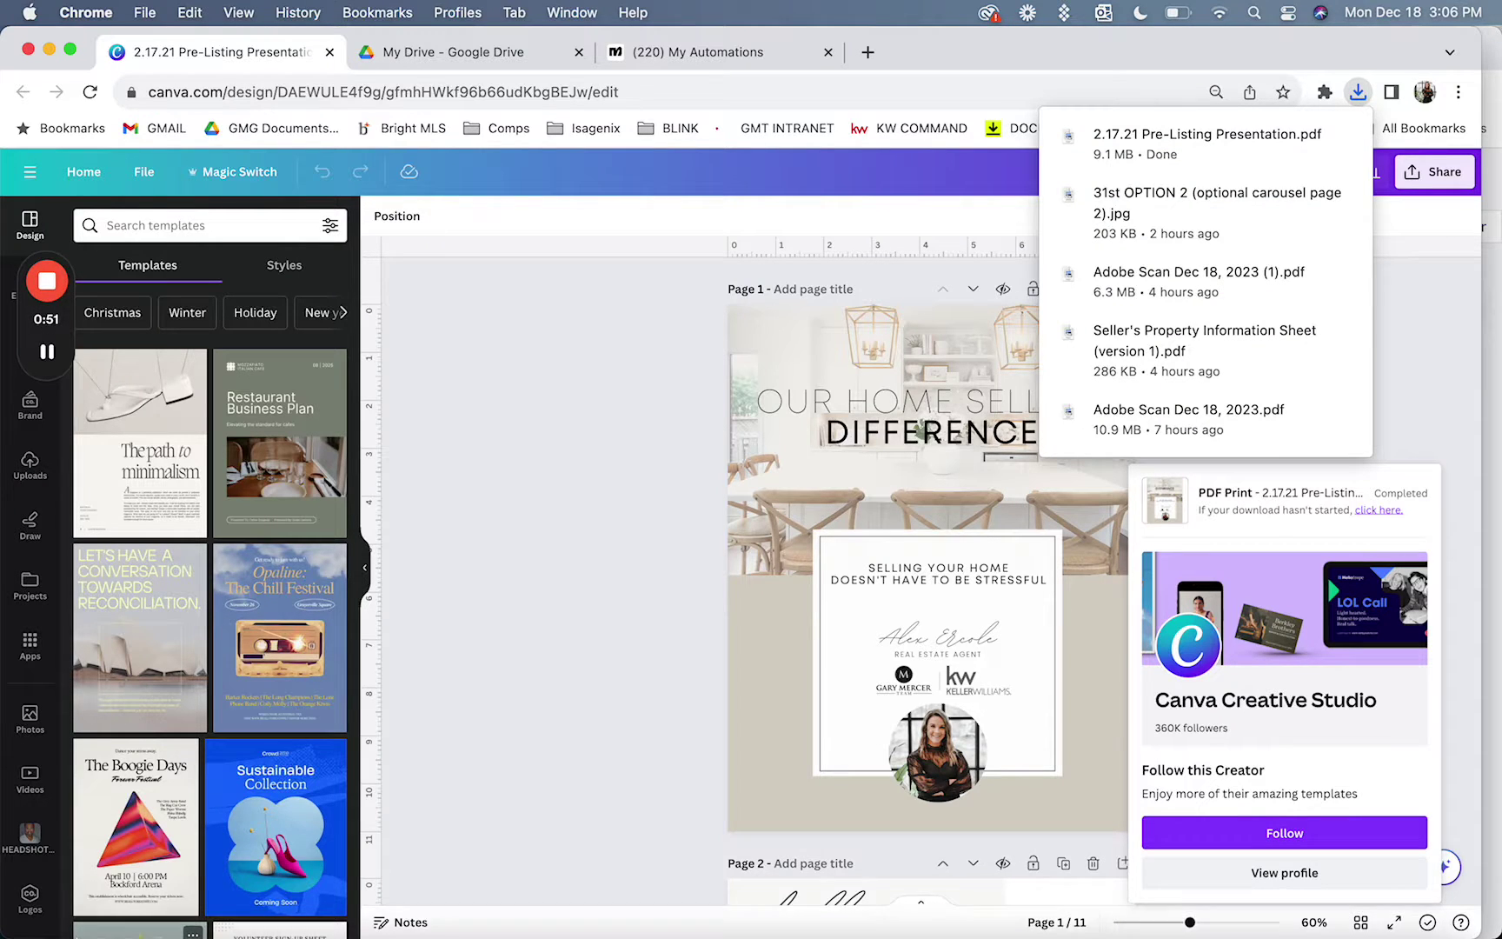
Rename the downloaded presentation PDF in Downloads to 'Selling Your Home'
{"action": "mouse_move", "coordinate": [48, 933]}
{"action": "left_click", "coordinate": [47, 920]}
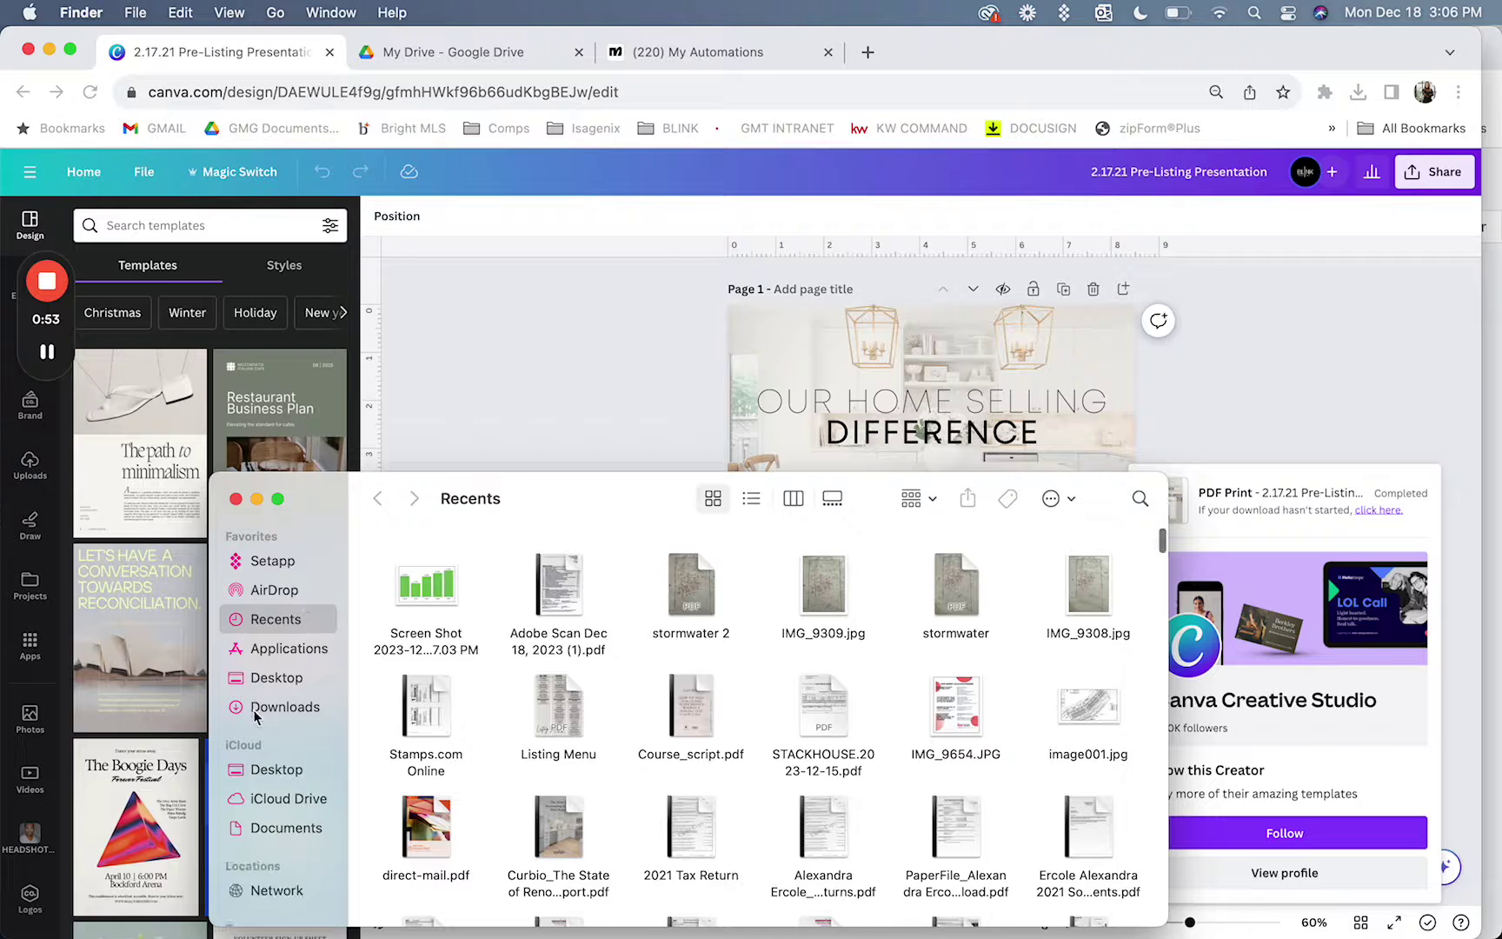
{"action": "left_click", "coordinate": [275, 708]}
{"action": "right_click", "coordinate": [426, 602]}
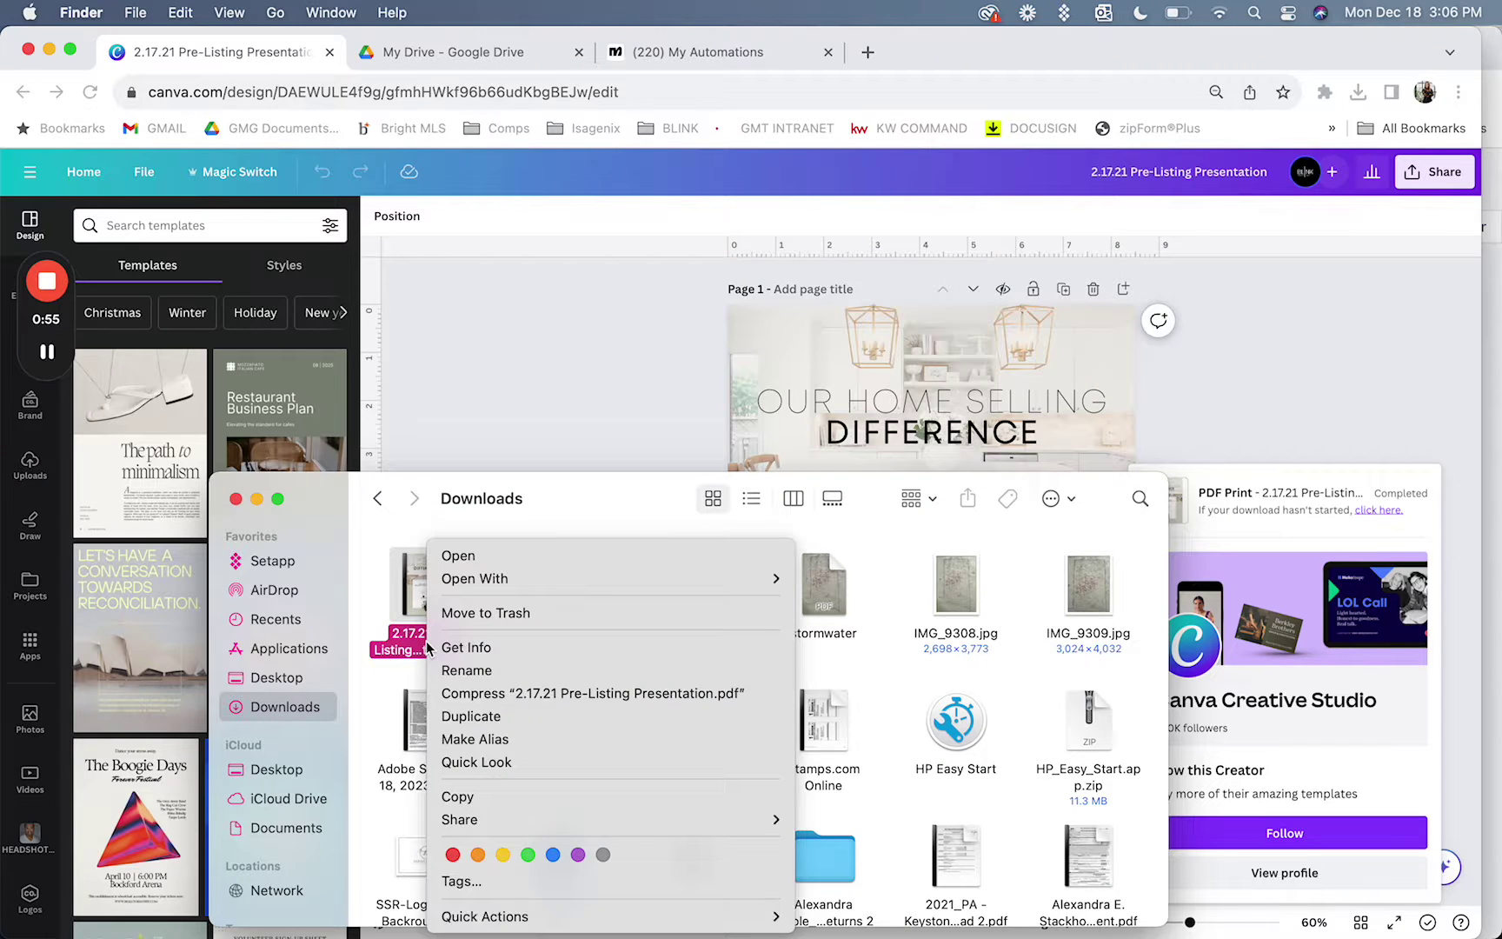
{"action": "left_click", "coordinate": [466, 670]}
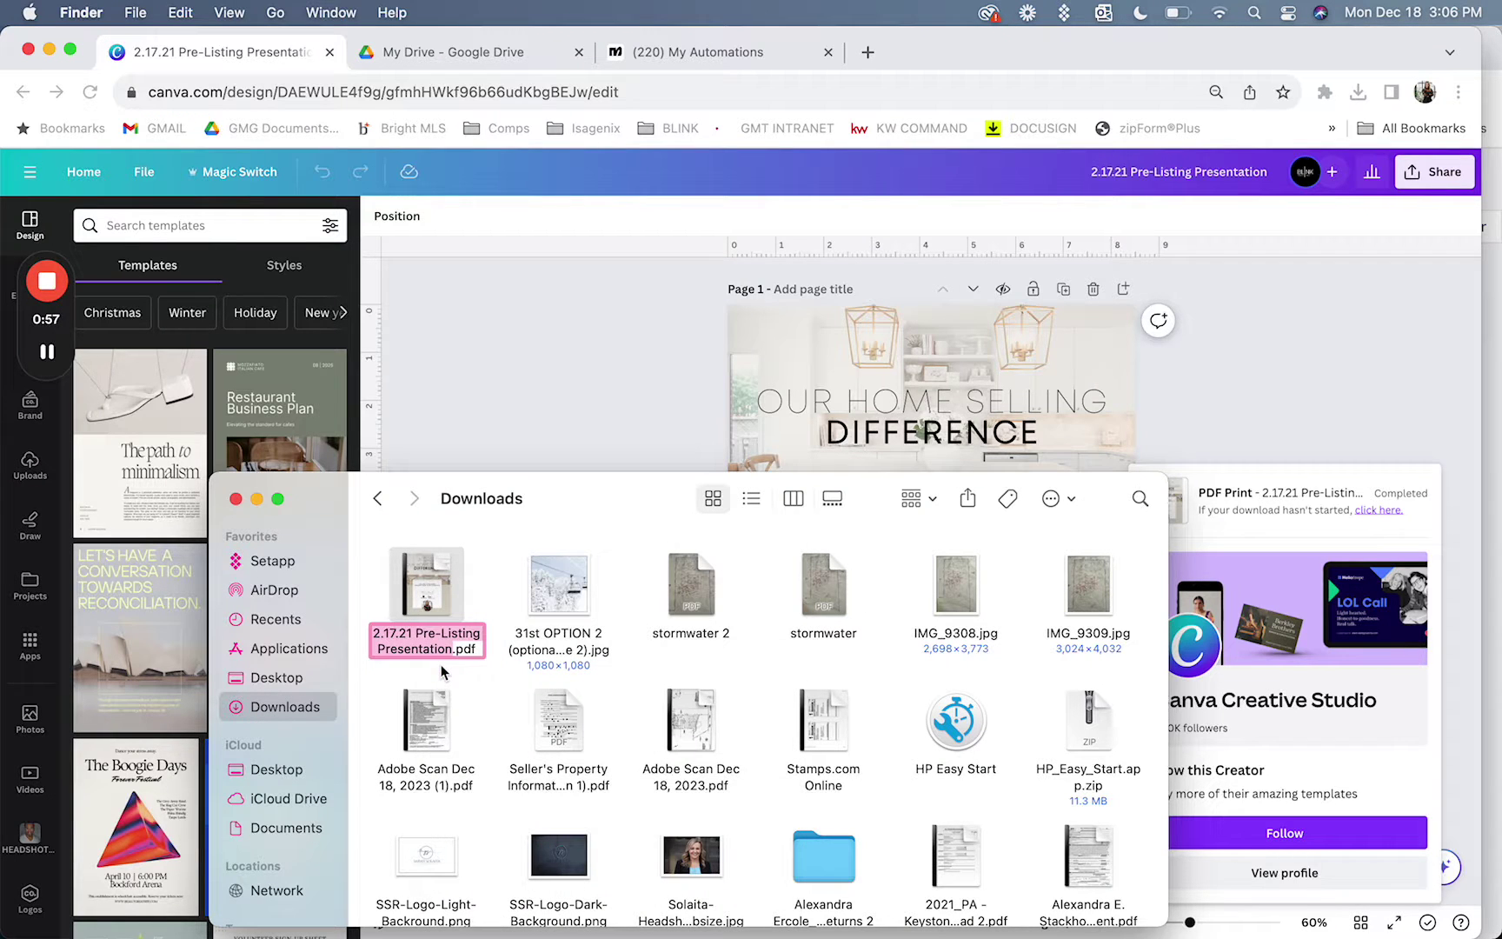
{"action": "type", "text": "Selling Your Ho"}
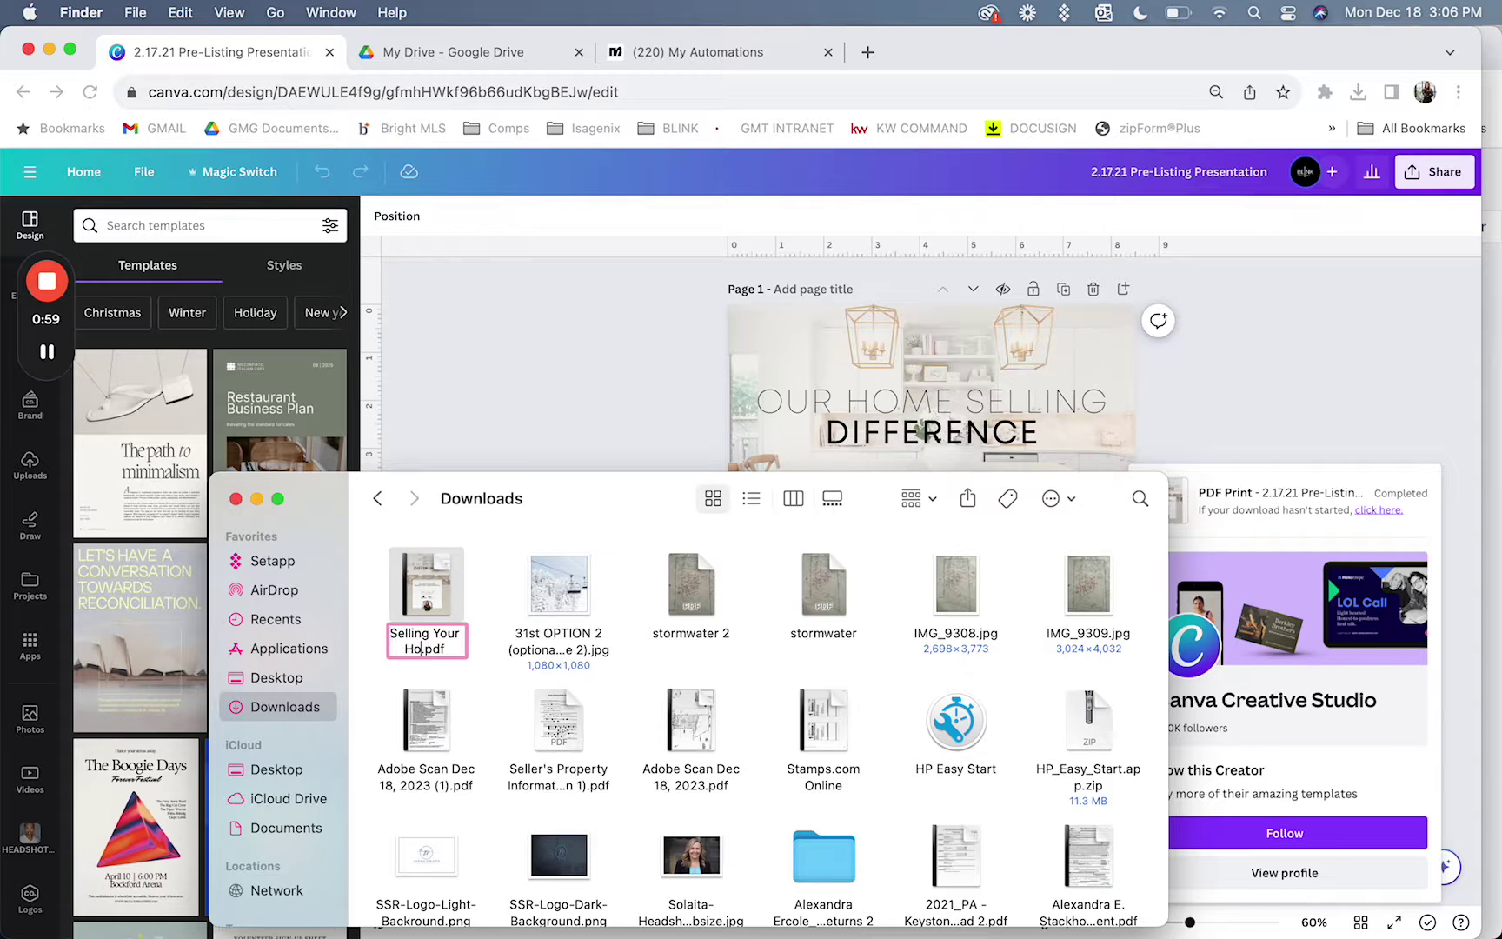
{"action": "type", "text": "me"}
{"action": "key", "text": "Return"}
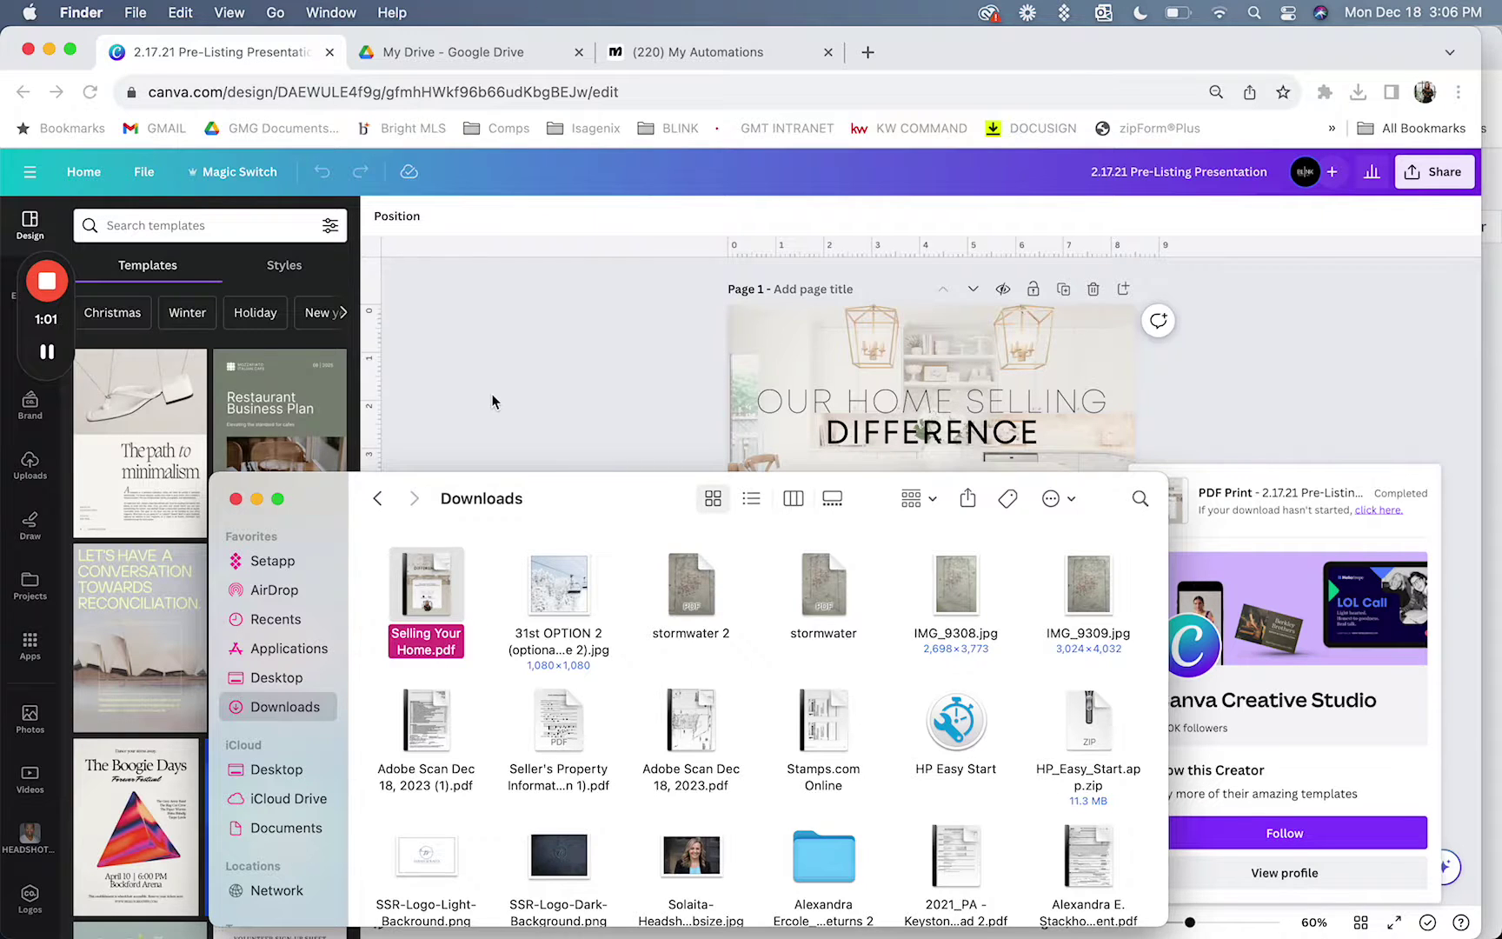
{"action": "left_click", "coordinate": [490, 399]}
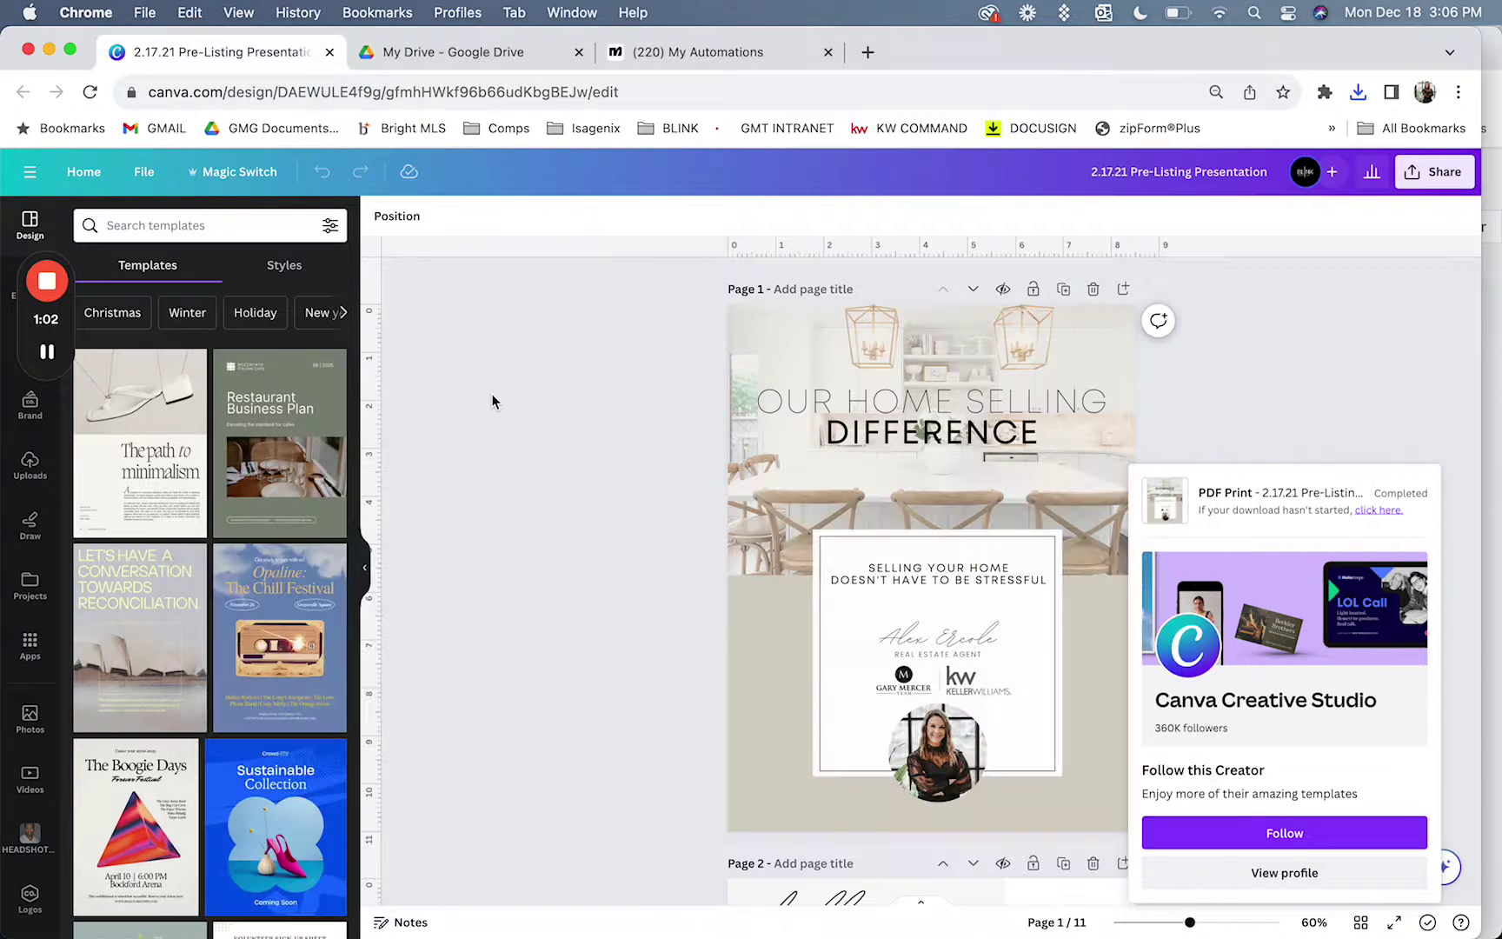
Create a new folder named 'Guides' in My Drive and open it
{"action": "left_click", "coordinate": [454, 56]}
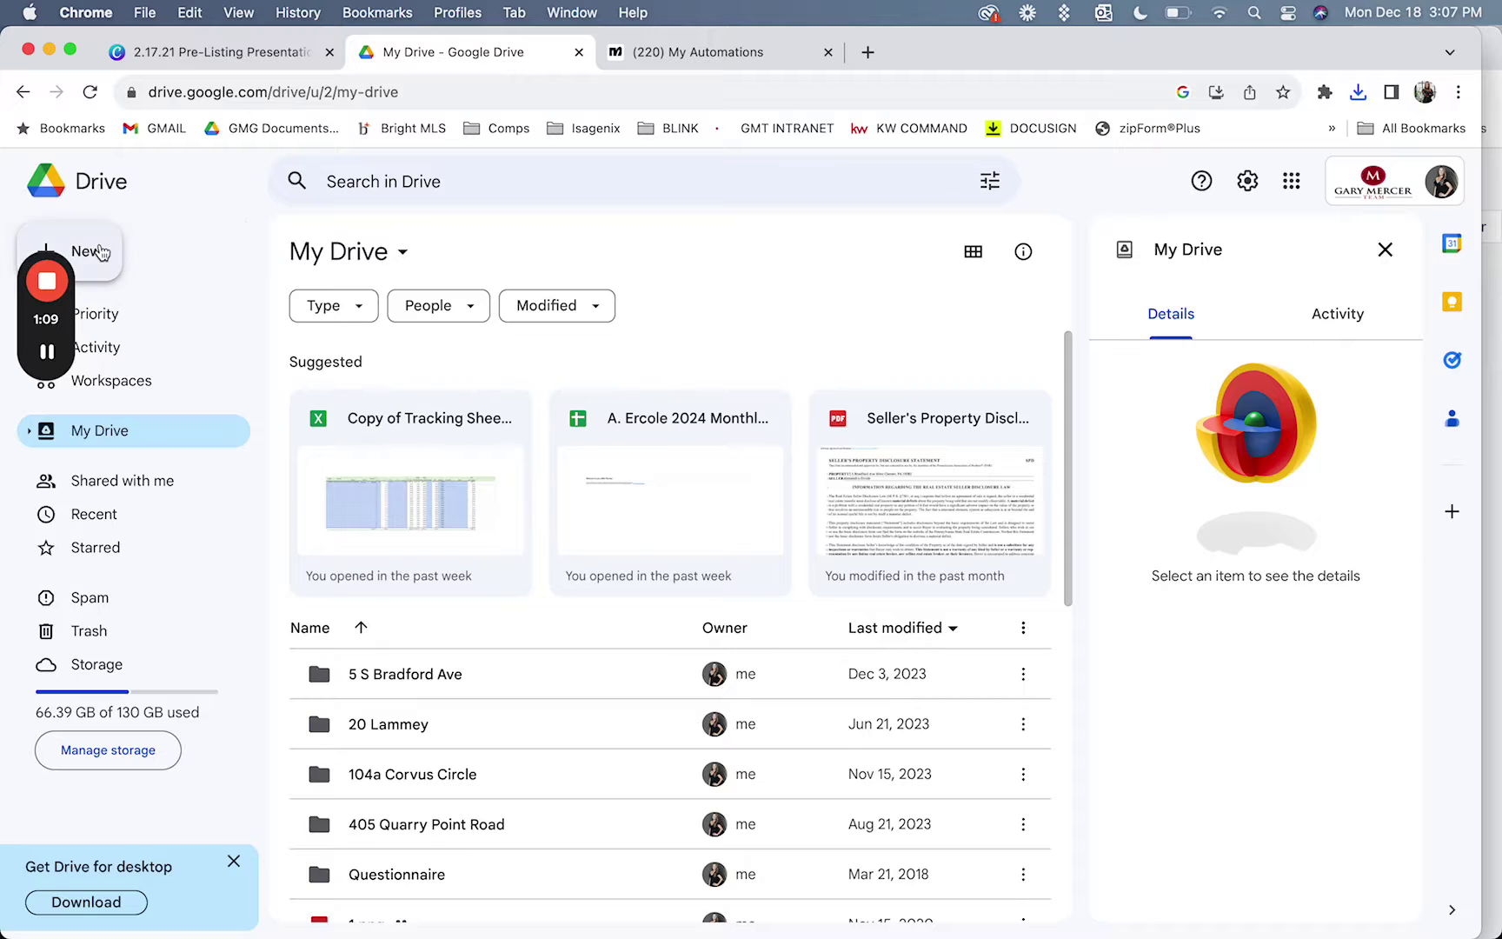
{"action": "left_click", "coordinate": [85, 251]}
{"action": "left_click", "coordinate": [103, 246]}
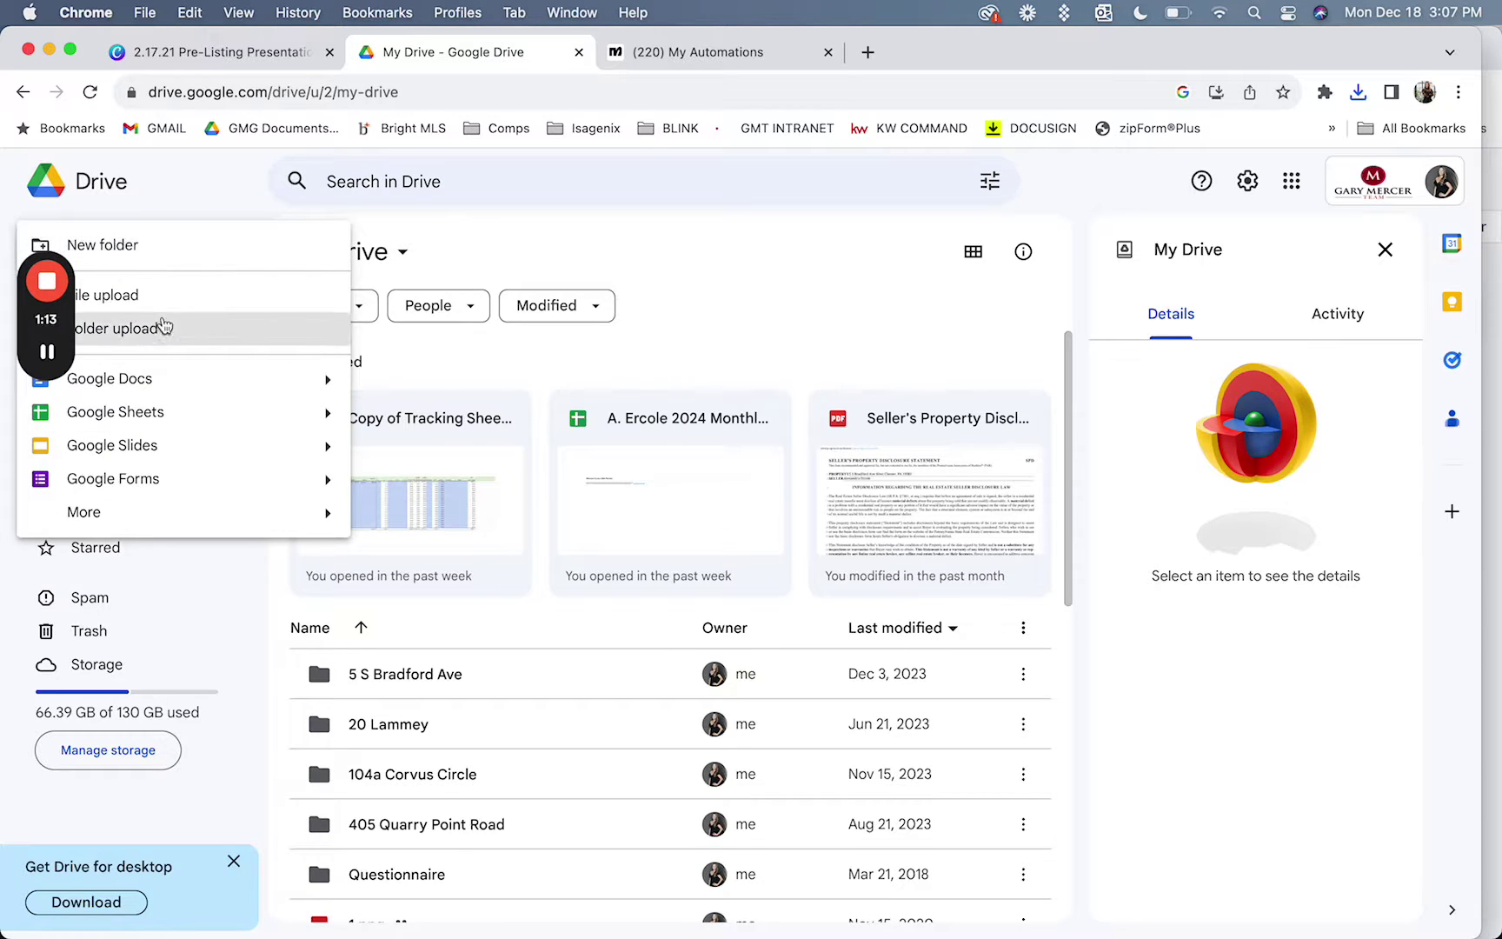
{"action": "left_click", "coordinate": [154, 245]}
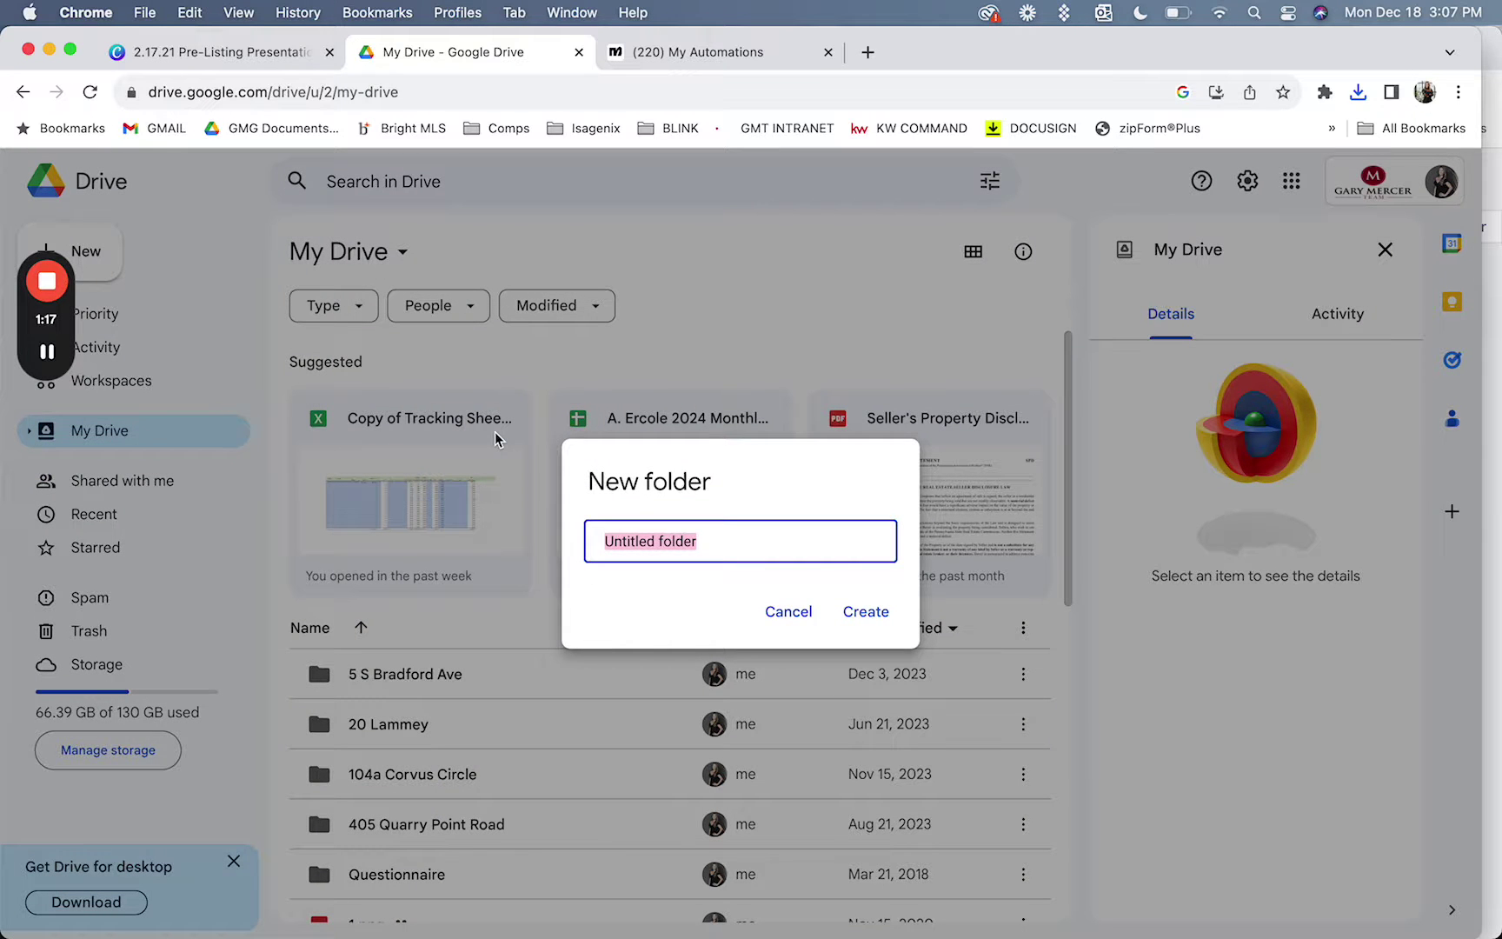
{"action": "type", "text": "Guides"}
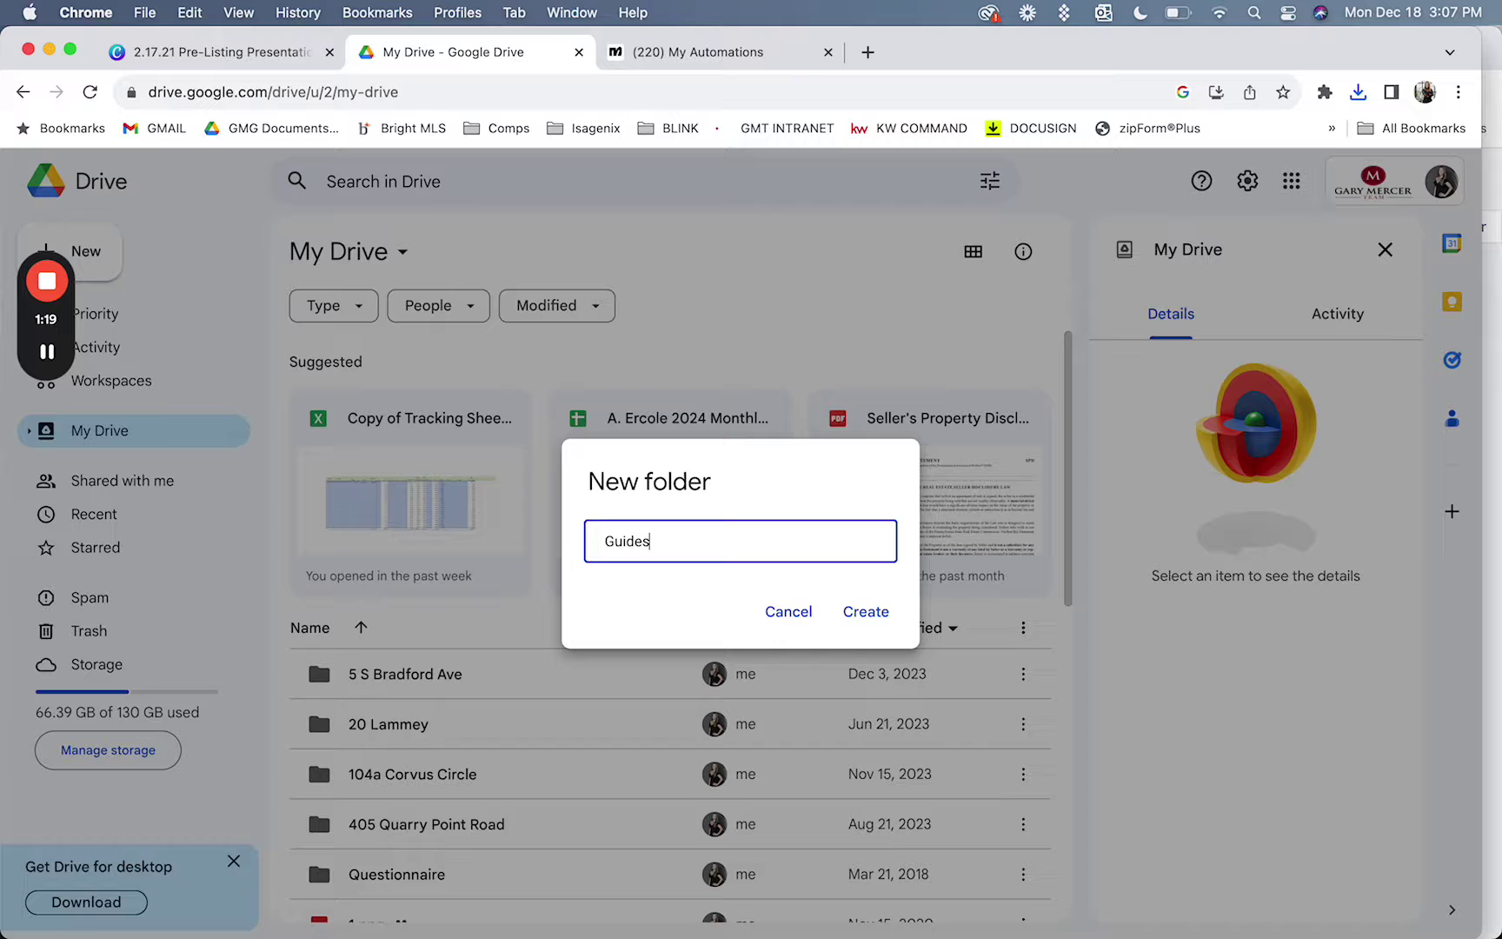
{"action": "left_click", "coordinate": [866, 611]}
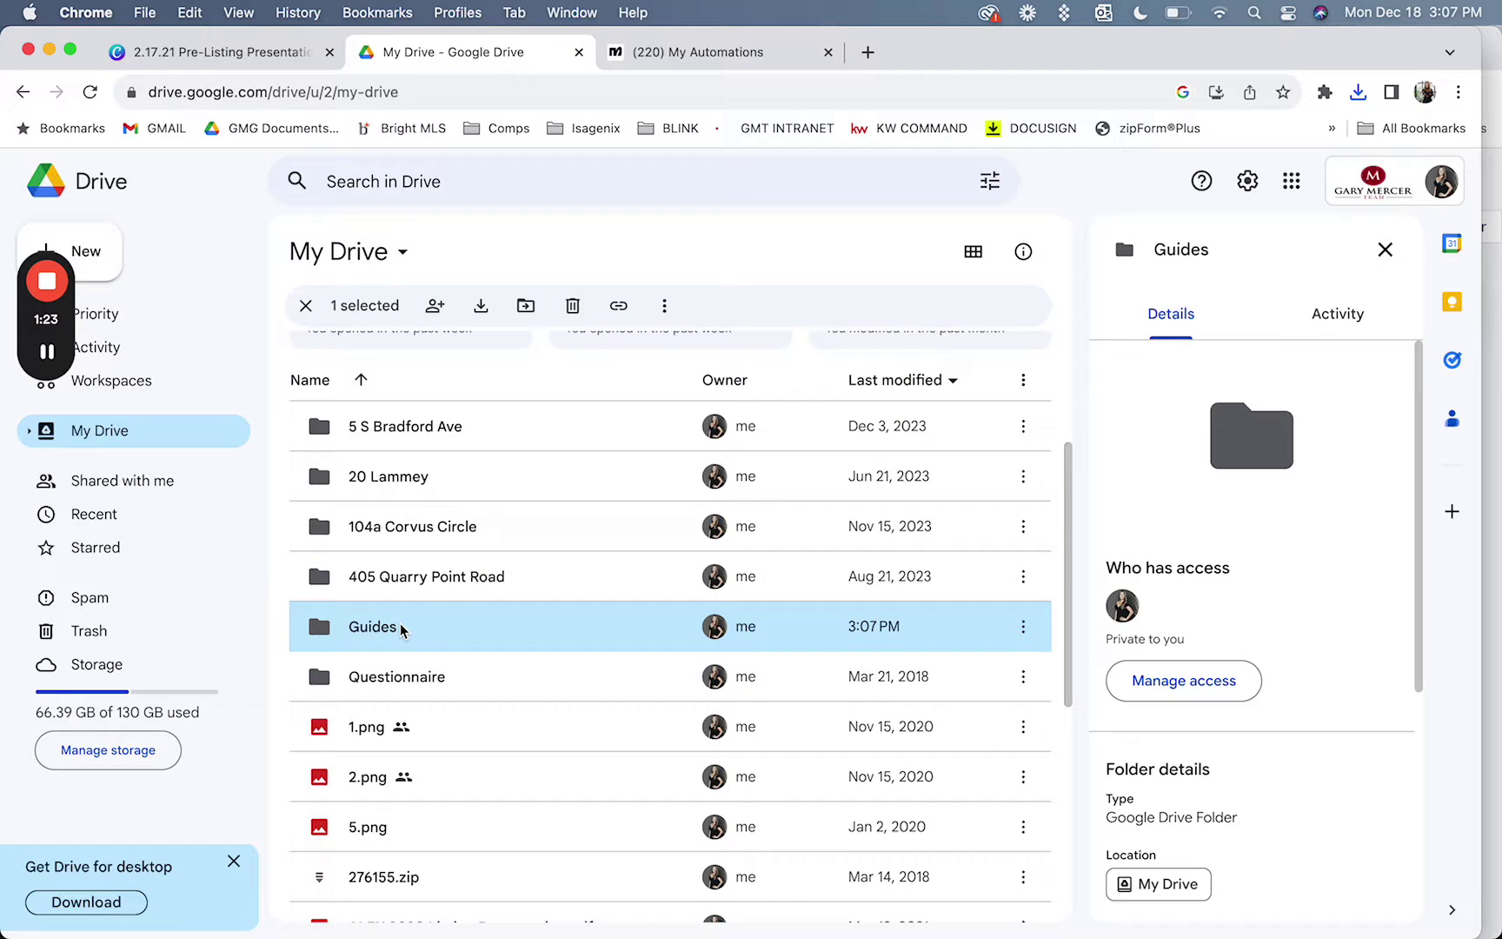
{"action": "double_click", "coordinate": [396, 631]}
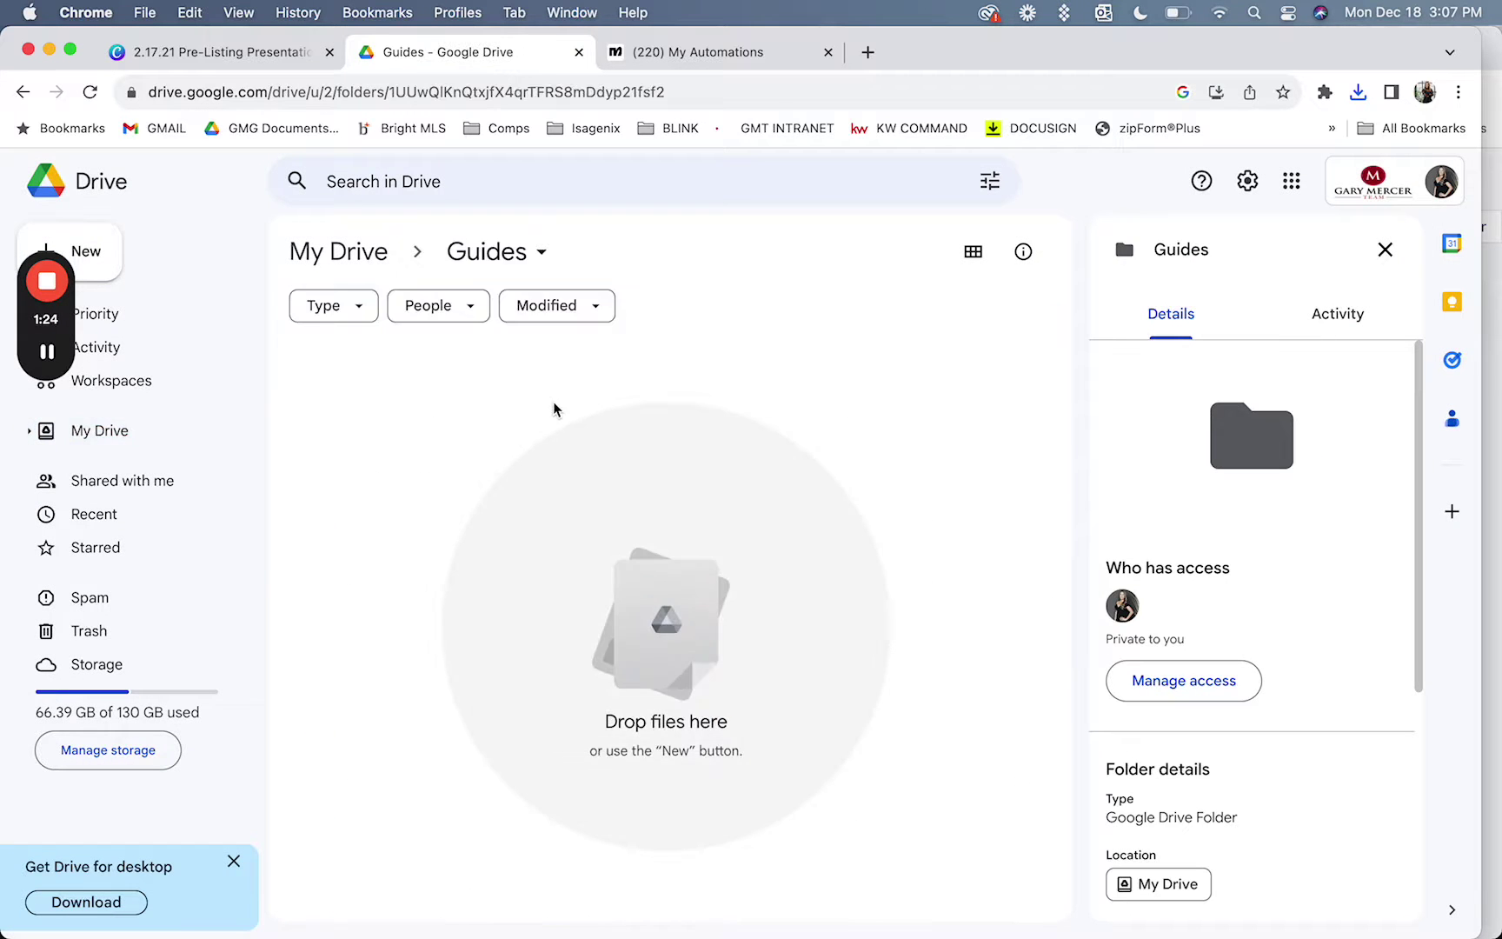
Upload Selling Your Home.pdf into the Guides folder
{"action": "right_click", "coordinate": [495, 395]}
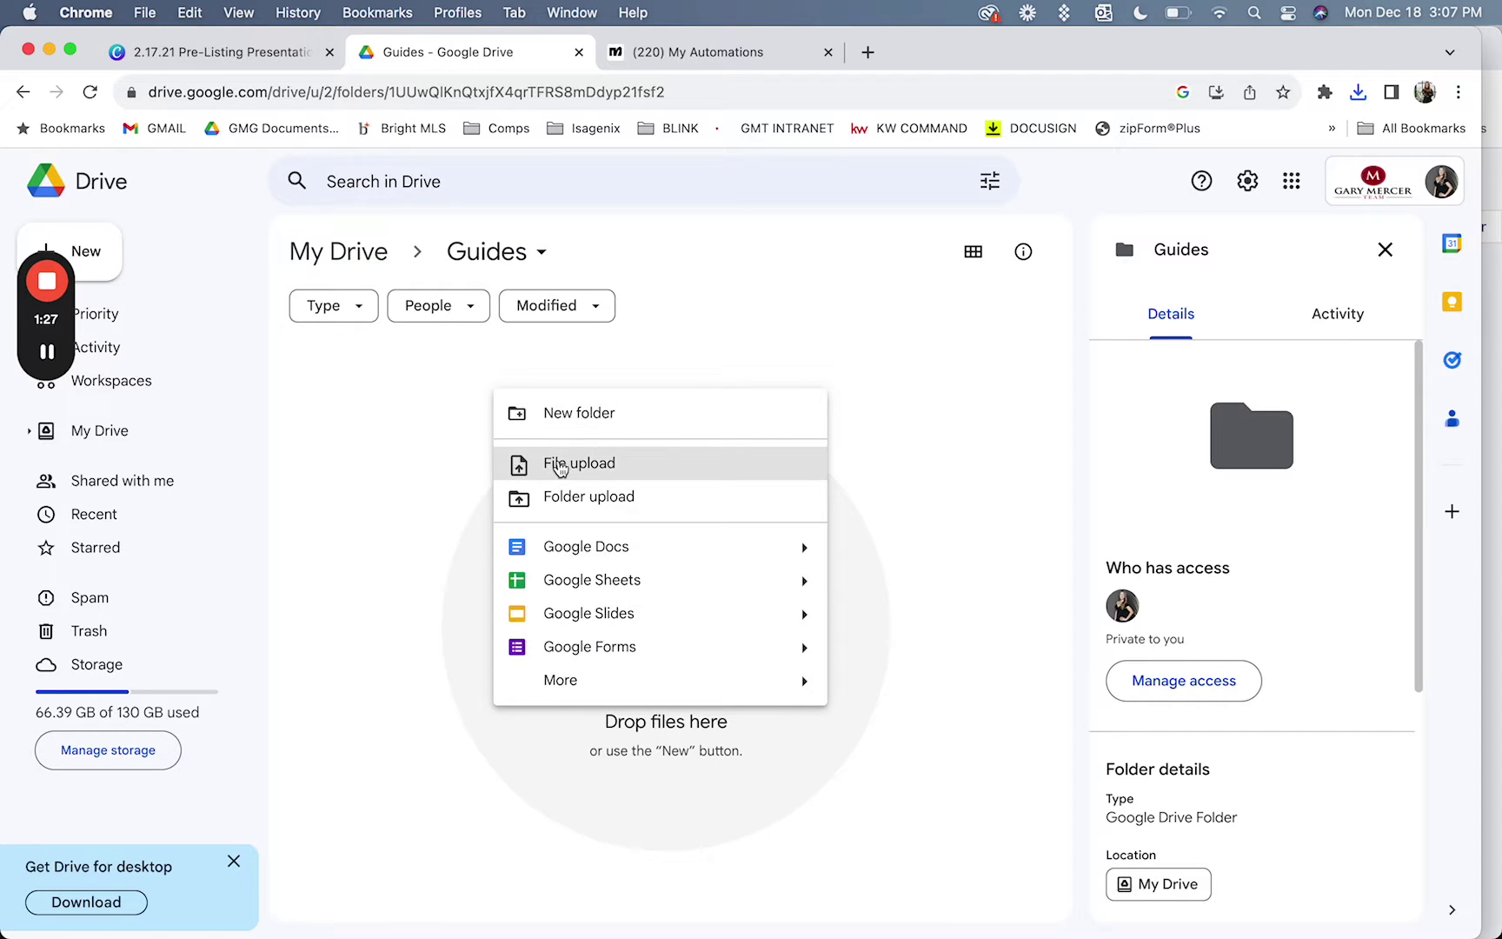
{"action": "left_click", "coordinate": [561, 467]}
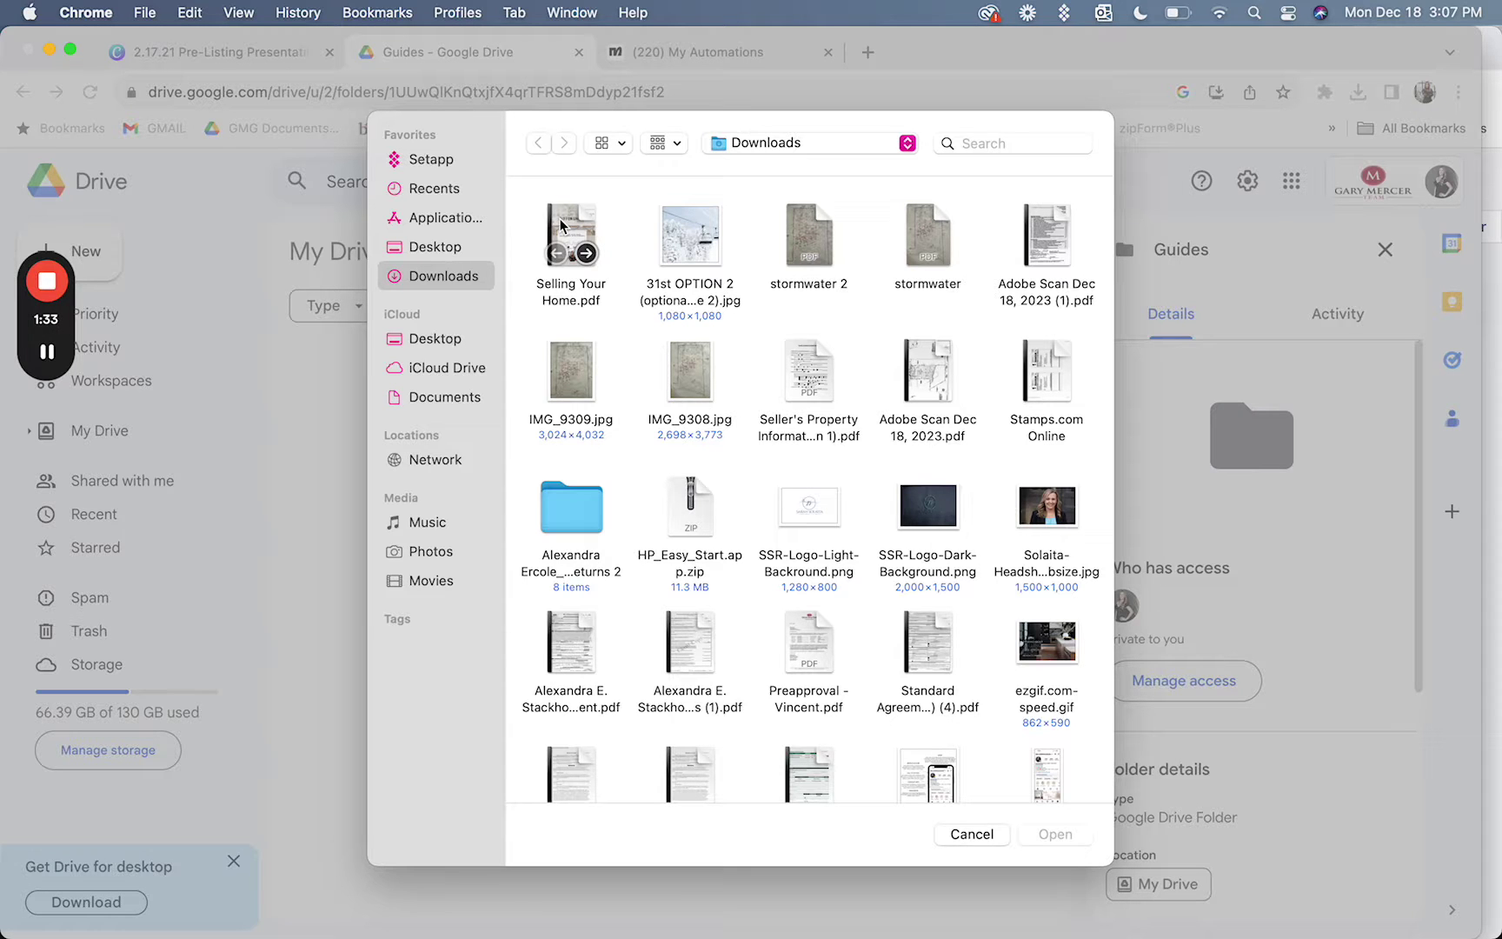
{"action": "double_click", "coordinate": [561, 226]}
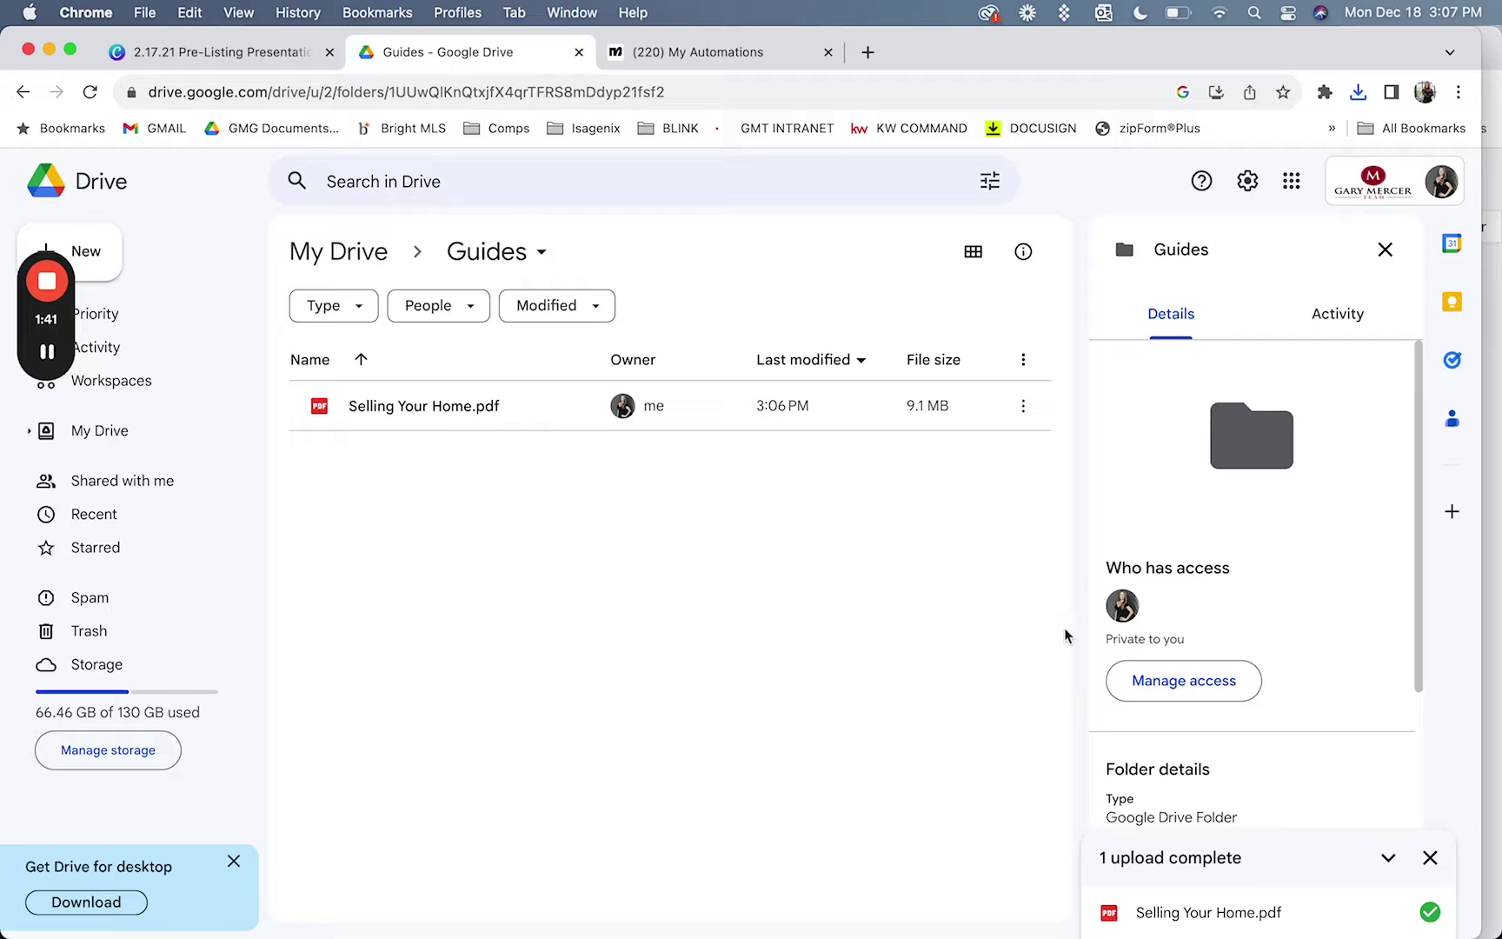
Set the Guides folder's general access to Anyone with the link as viewer
{"action": "left_click", "coordinate": [1179, 682]}
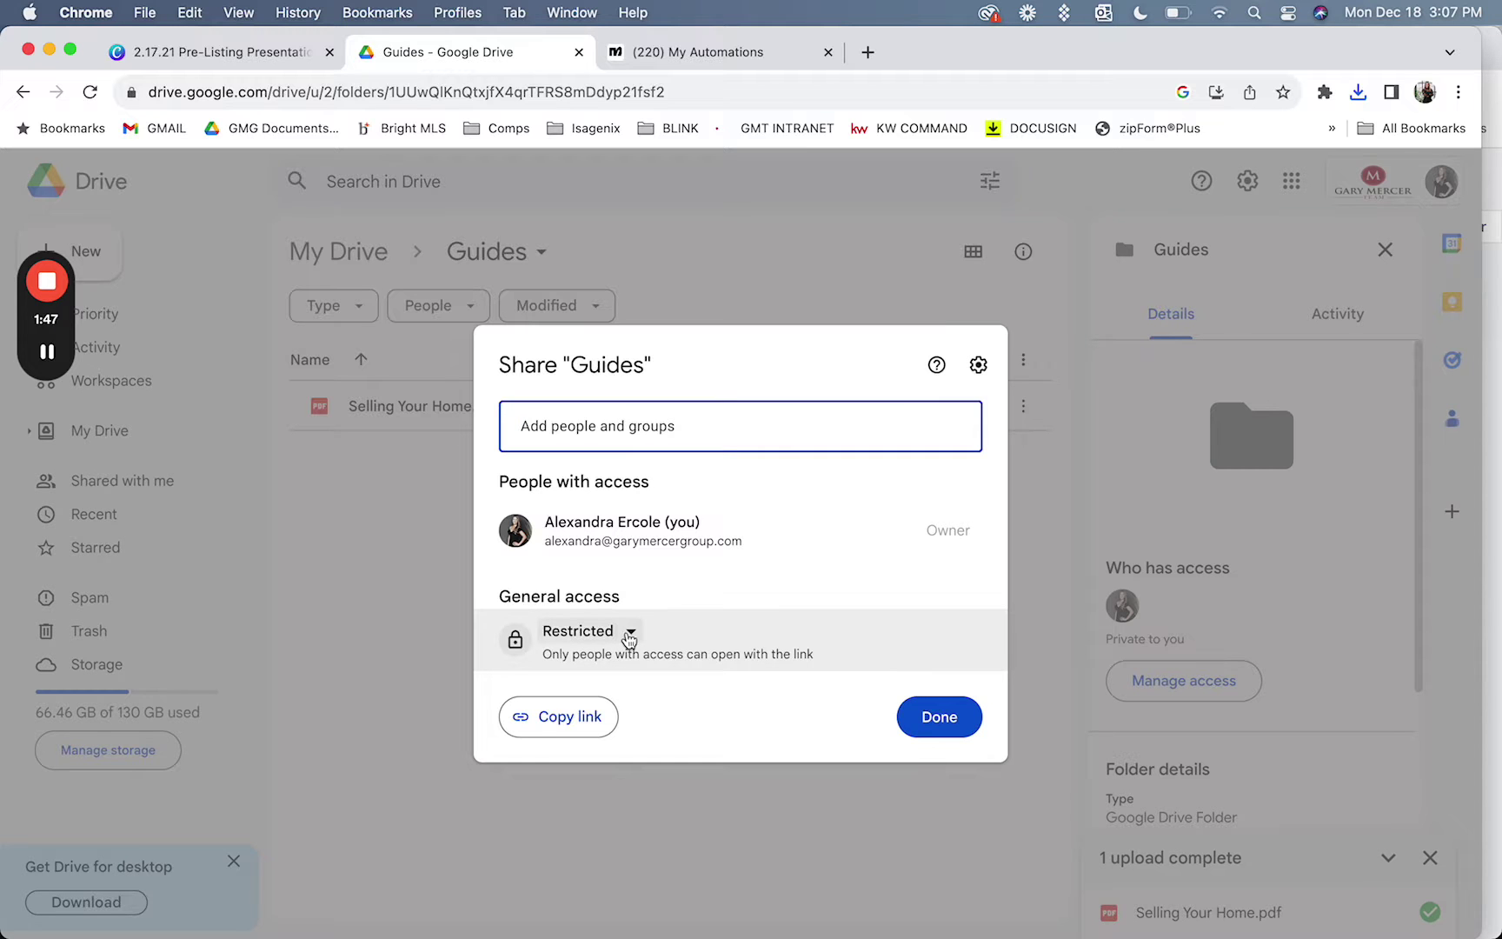
{"action": "left_click", "coordinate": [630, 632]}
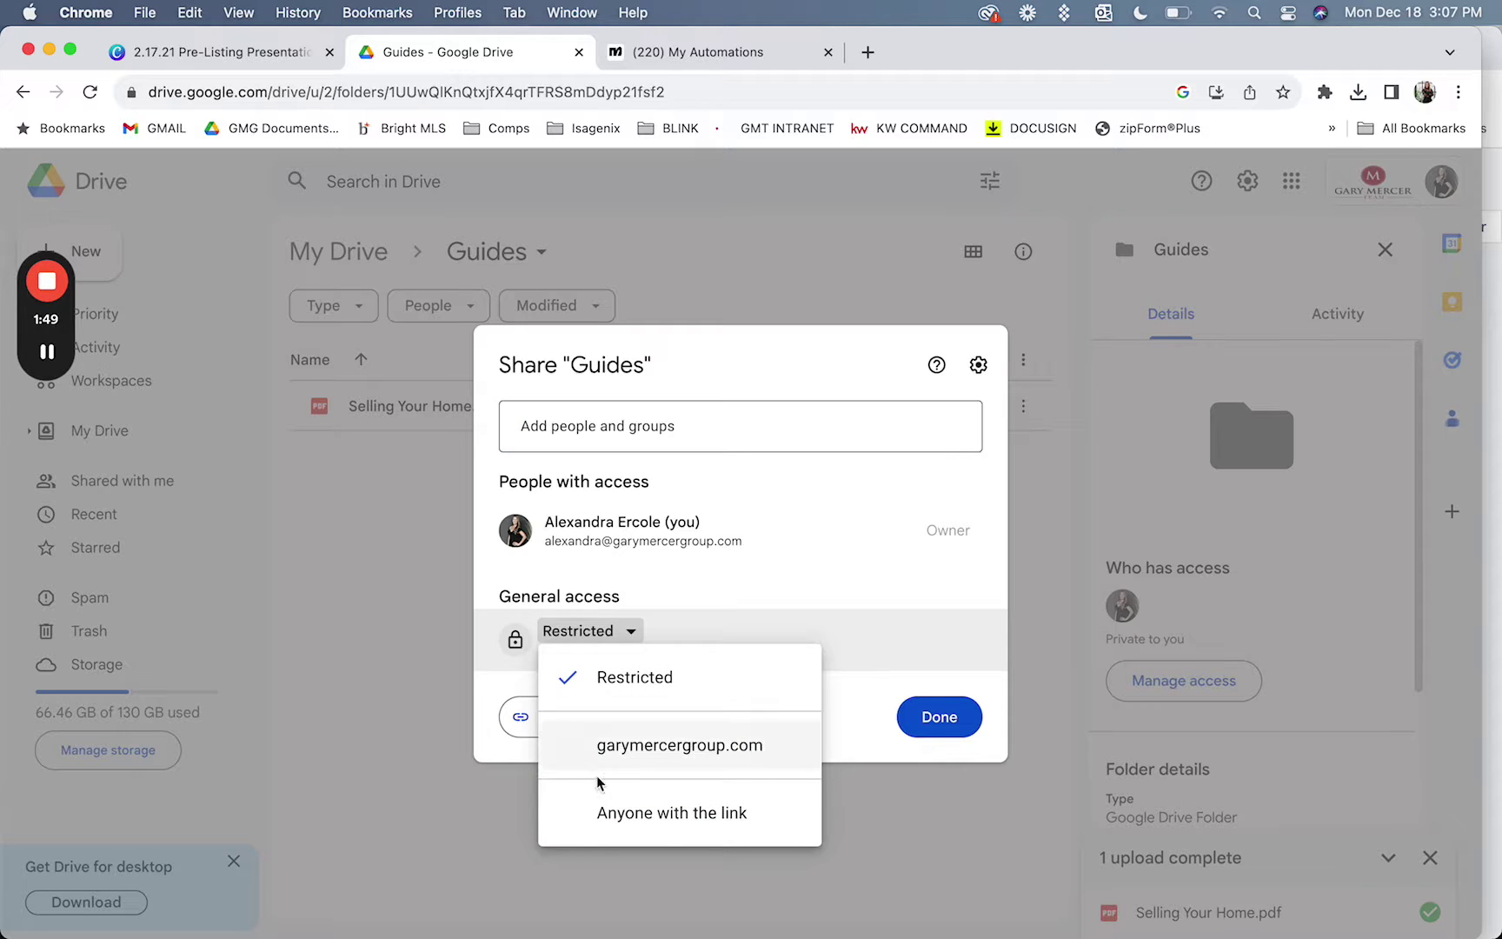
{"action": "left_click", "coordinate": [599, 813]}
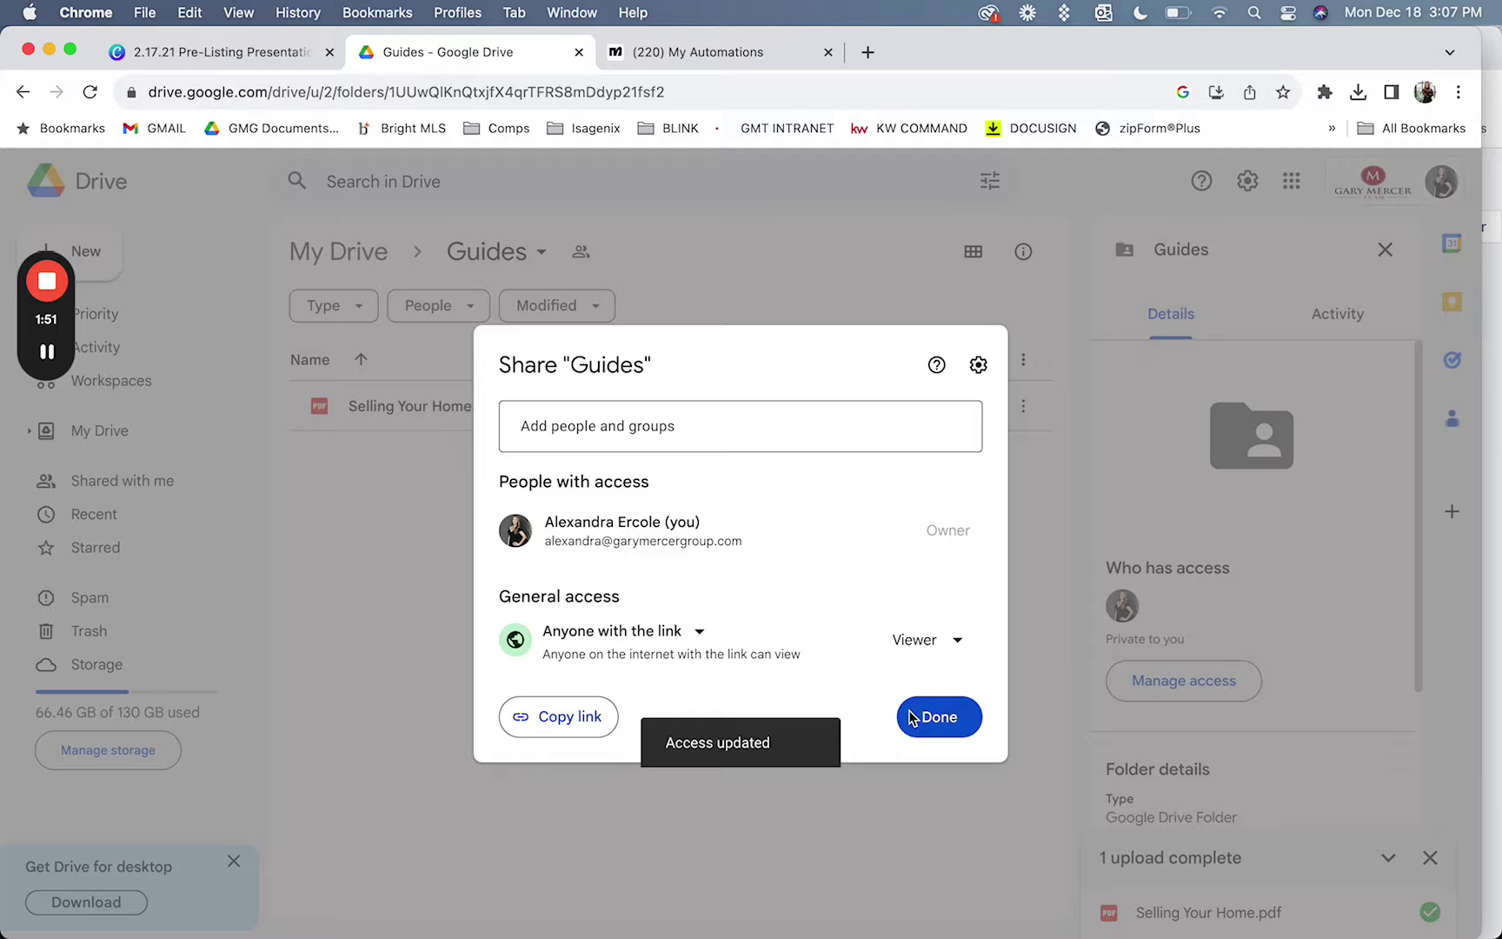
{"action": "left_click", "coordinate": [939, 717]}
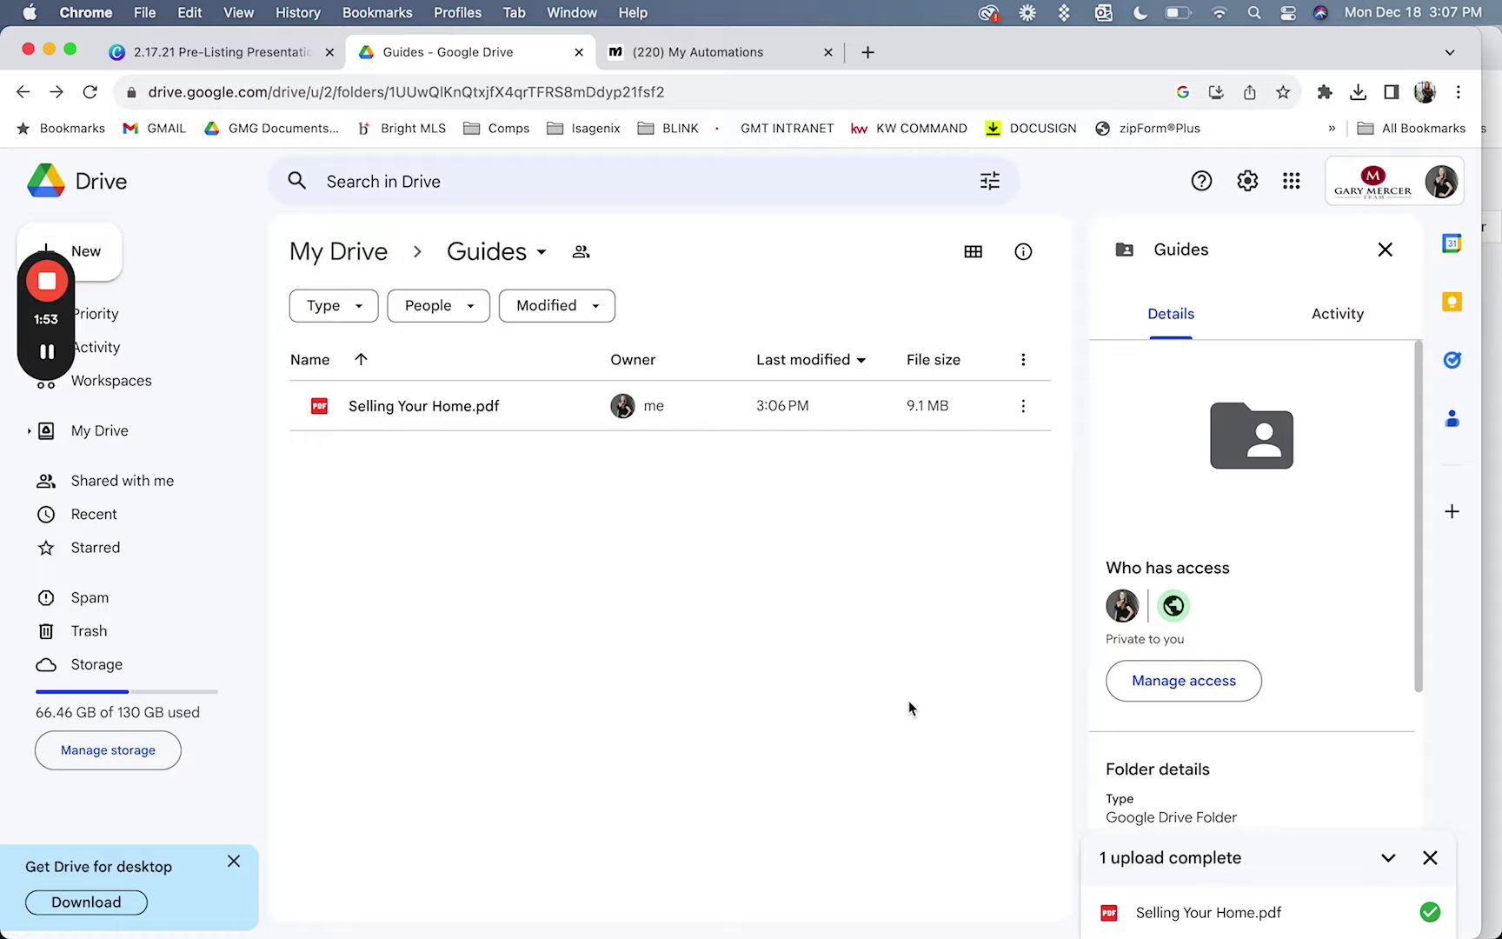
Copy the share link for Selling Your Home.pdf and return to ManyChat
{"action": "double_click", "coordinate": [390, 411]}
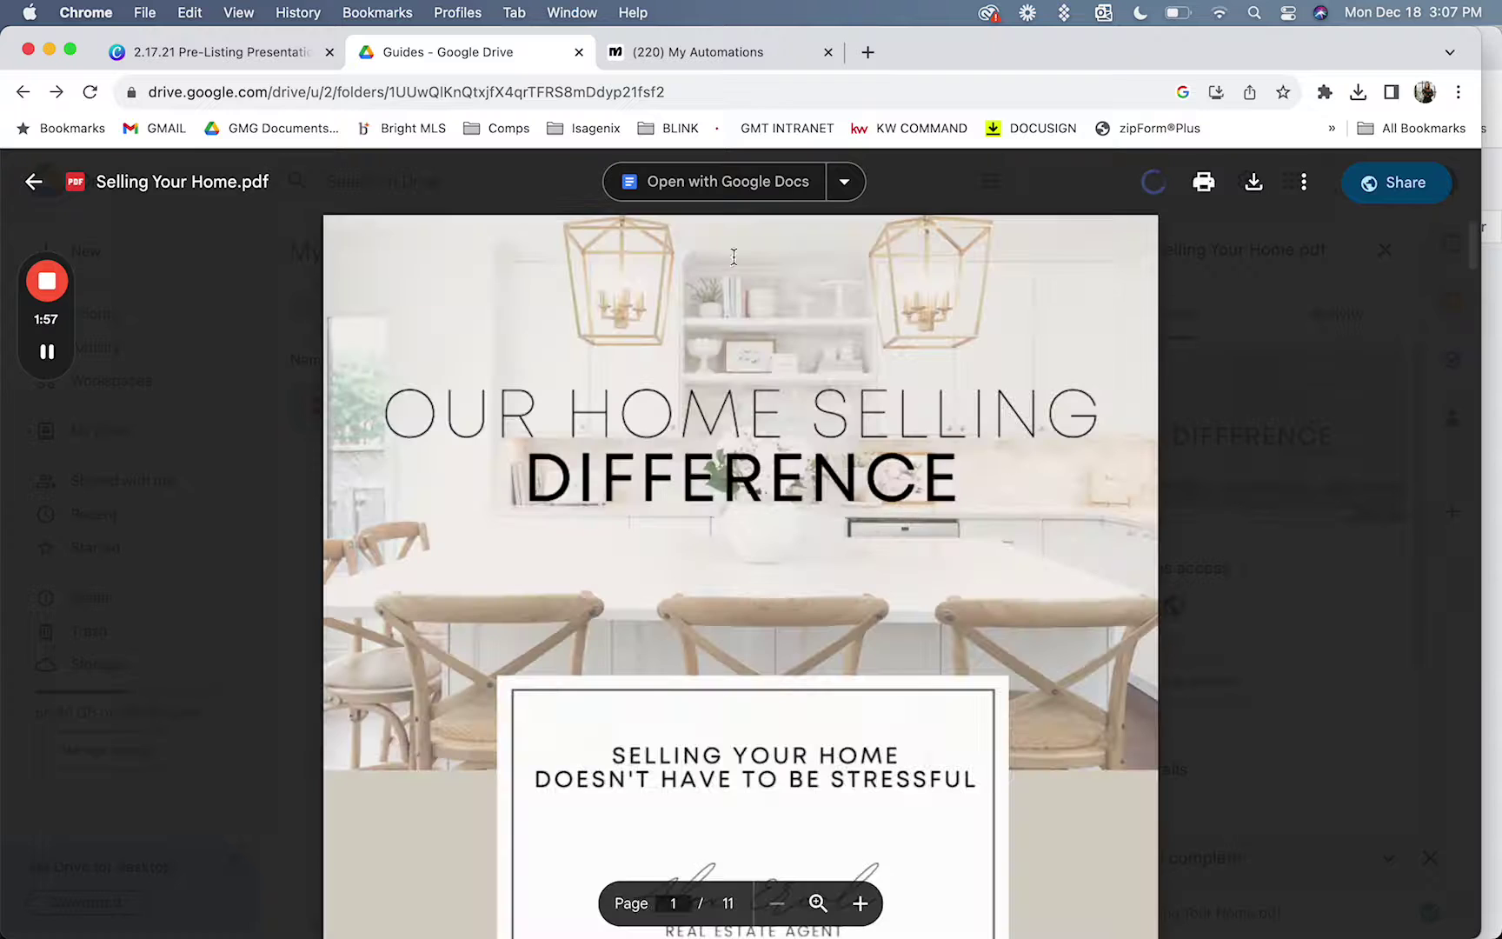
{"action": "left_click", "coordinate": [1305, 183]}
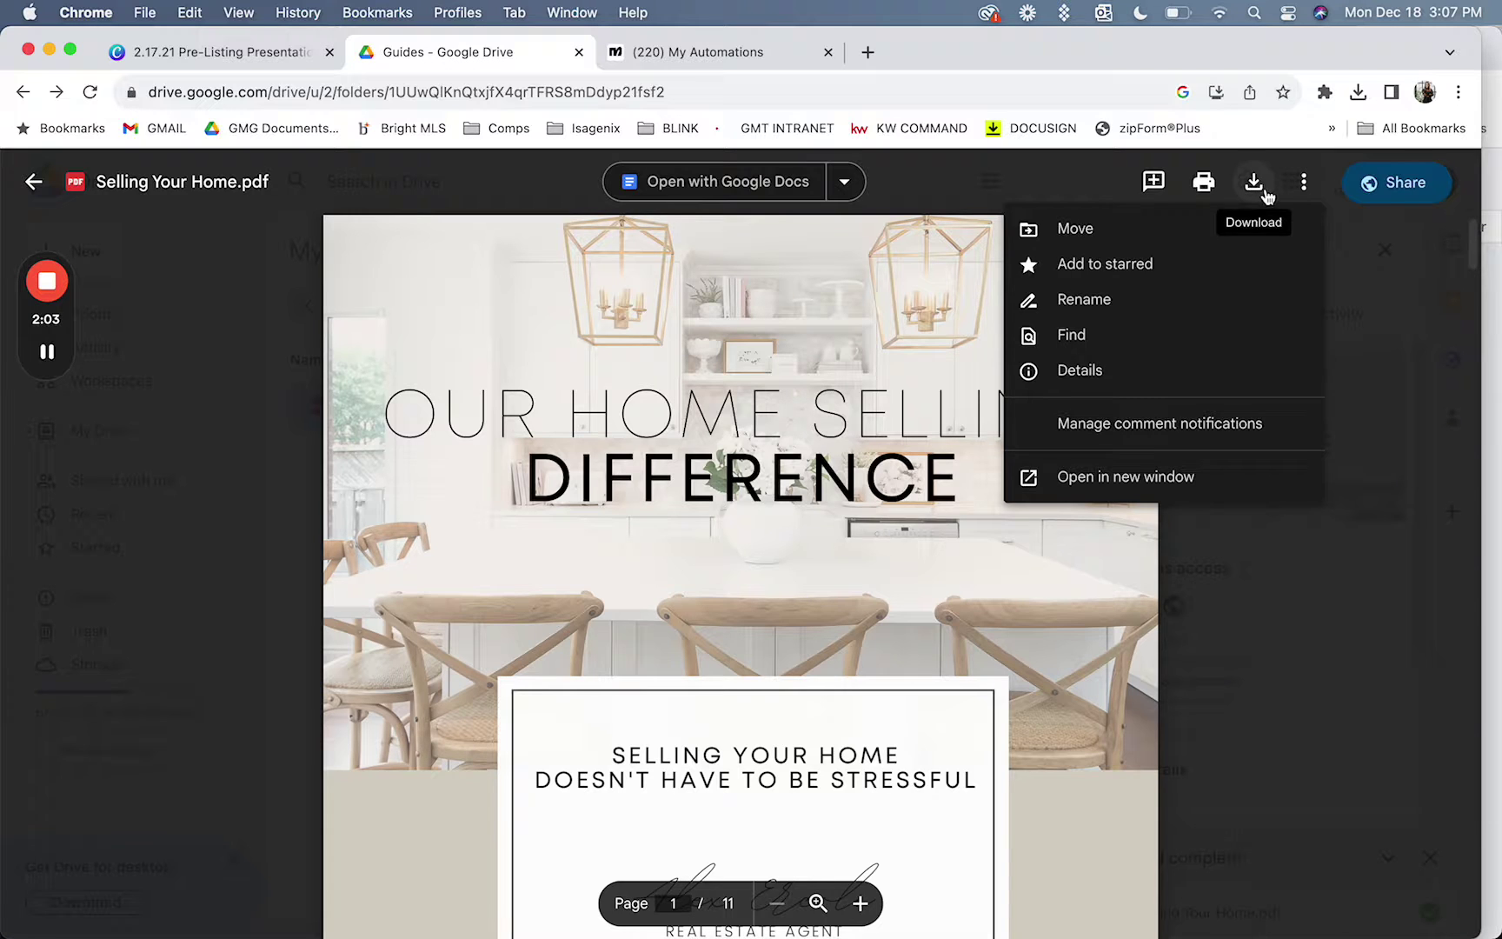
{"action": "left_click", "coordinate": [1397, 182]}
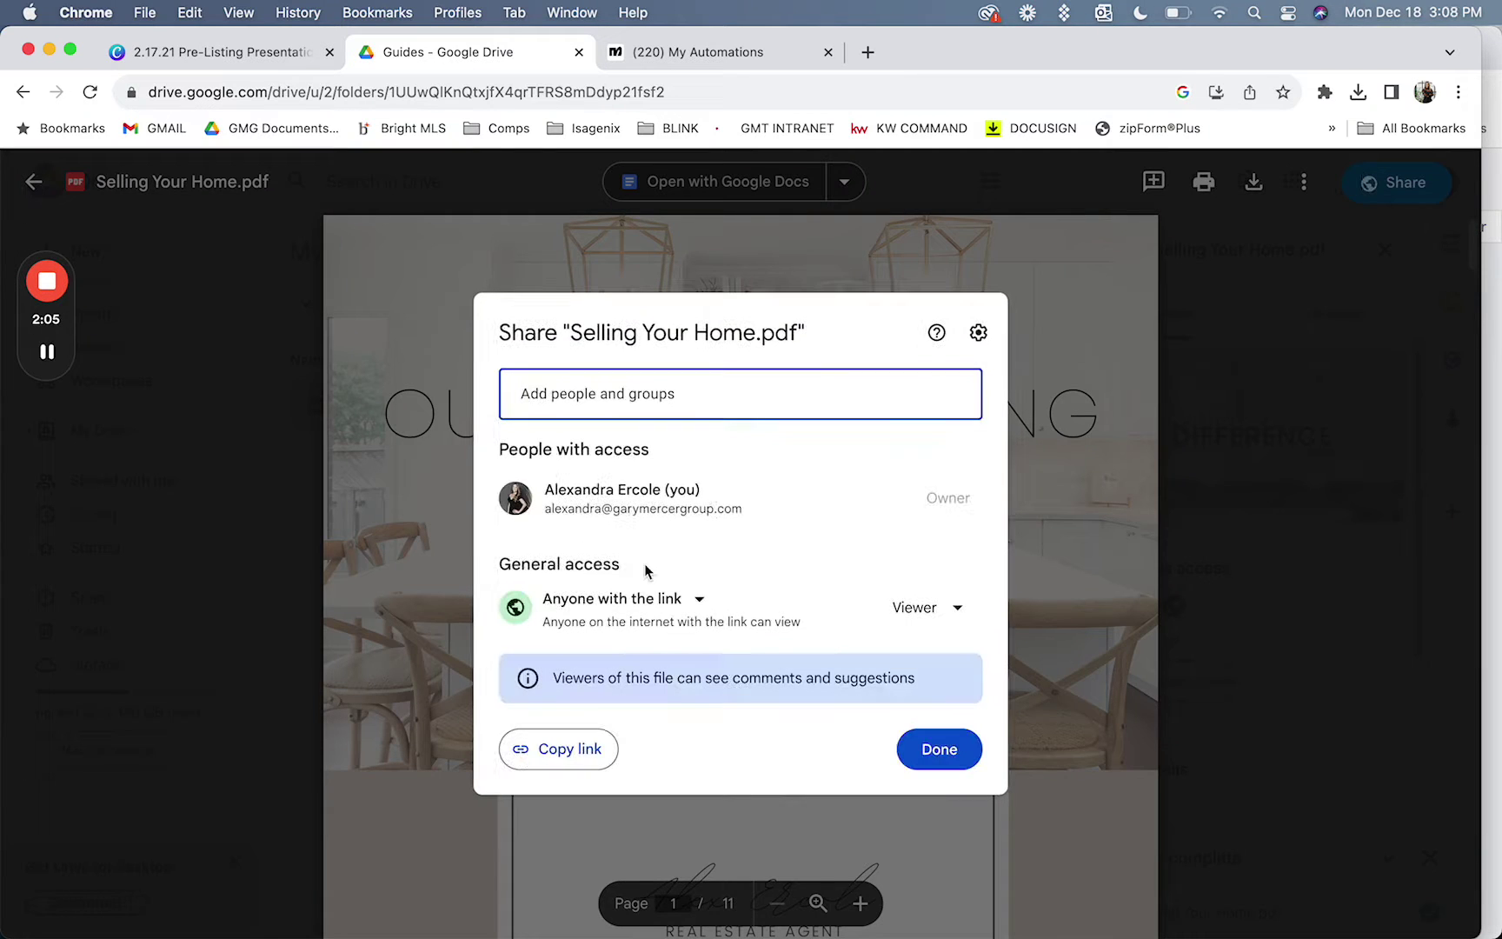
{"action": "left_click", "coordinate": [546, 752]}
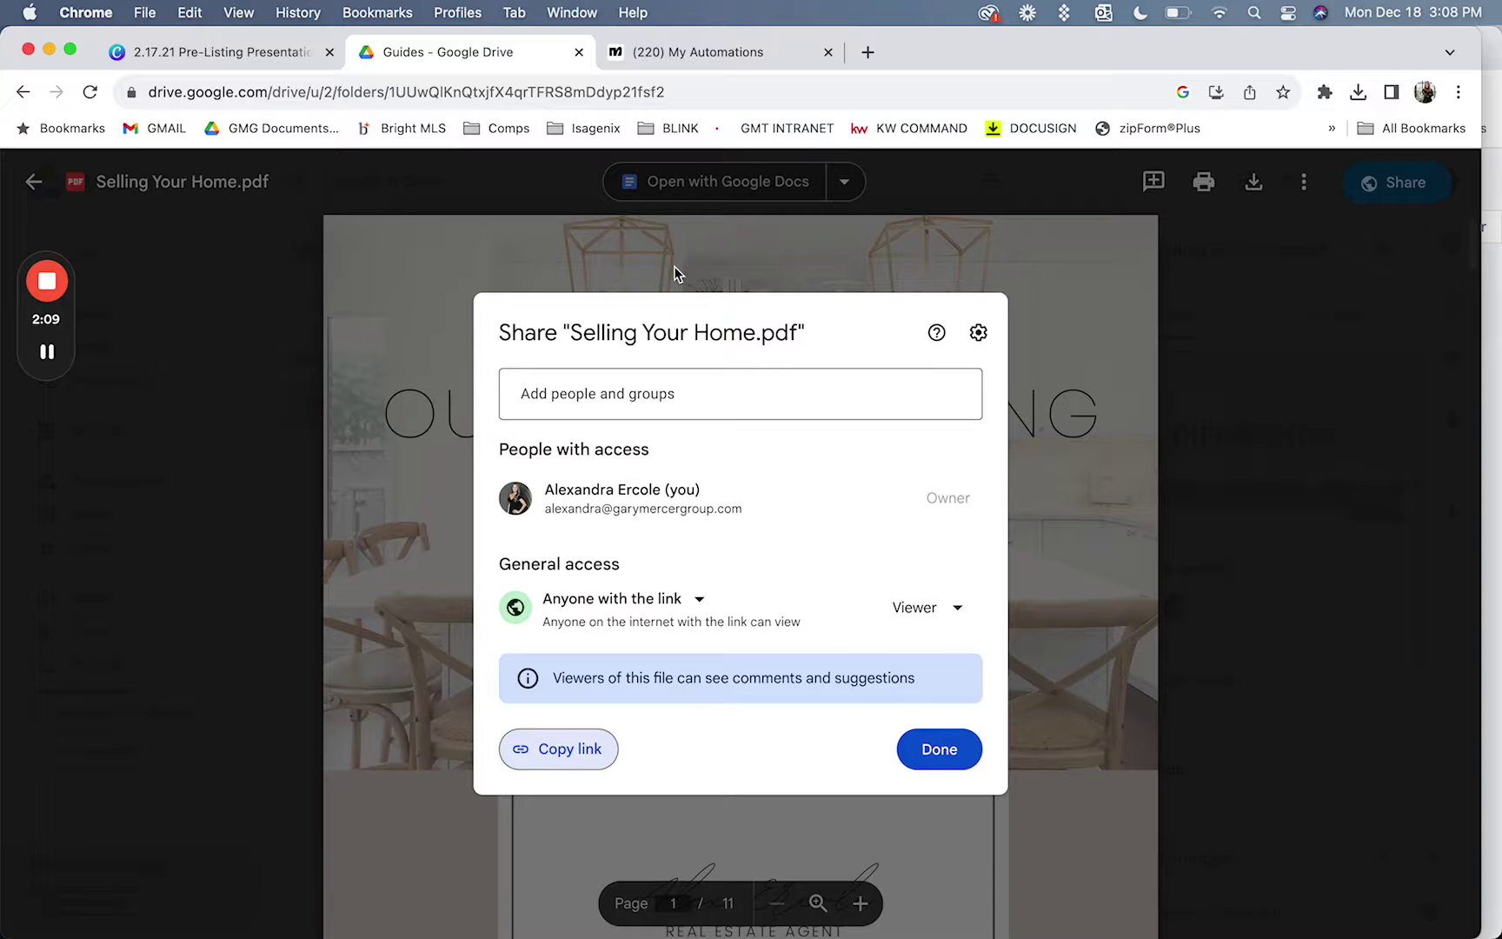
{"action": "left_click", "coordinate": [689, 52]}
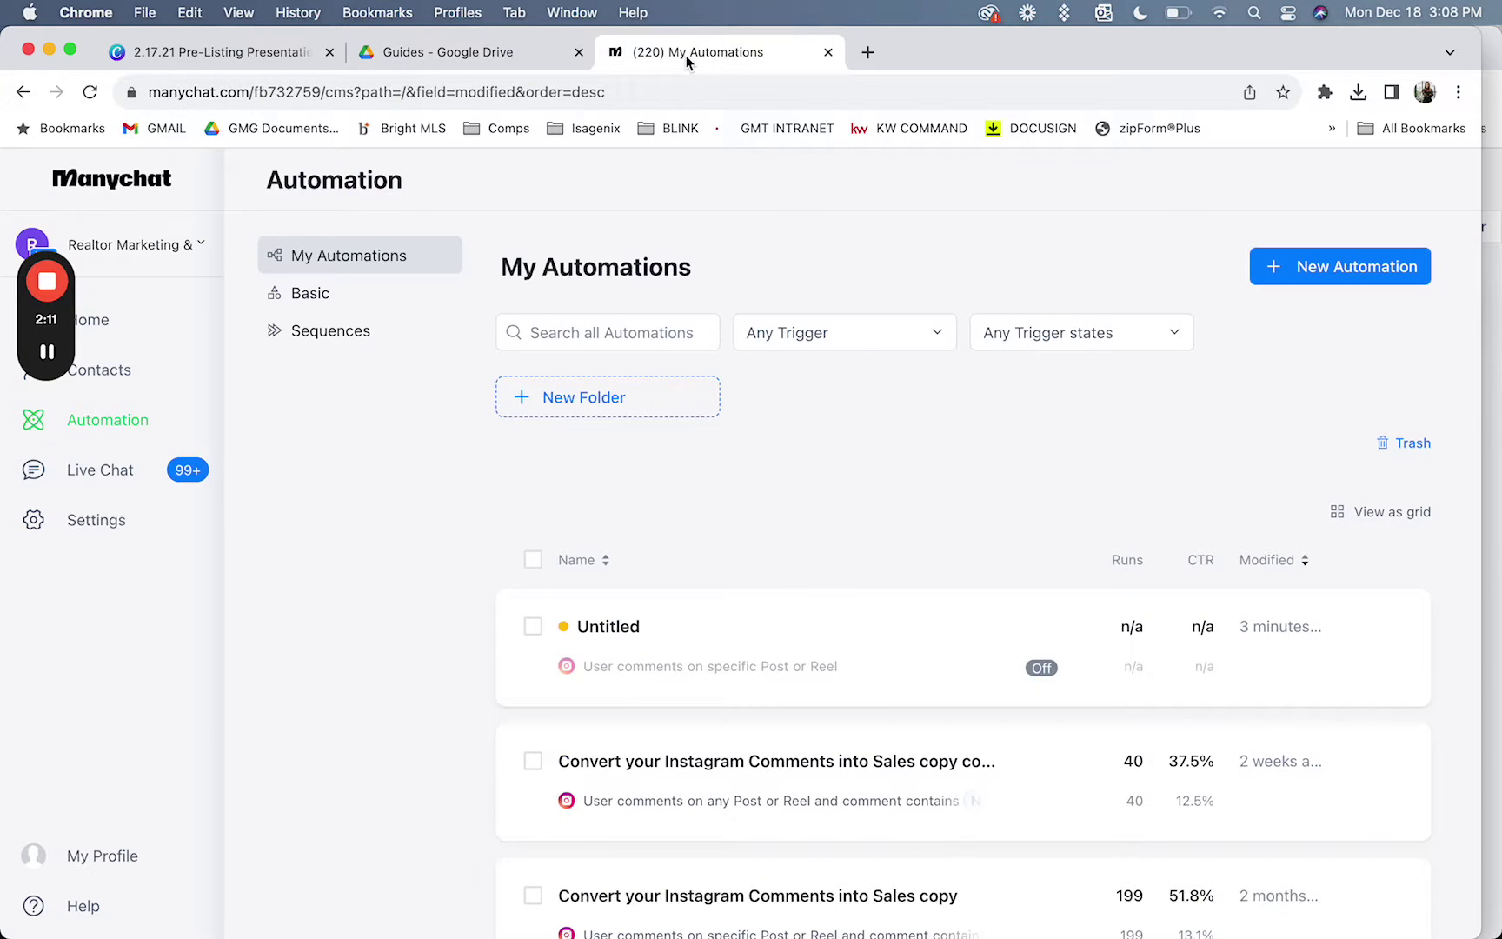
Start a new automation from scratch and add a new trigger
{"action": "left_click", "coordinate": [1288, 272]}
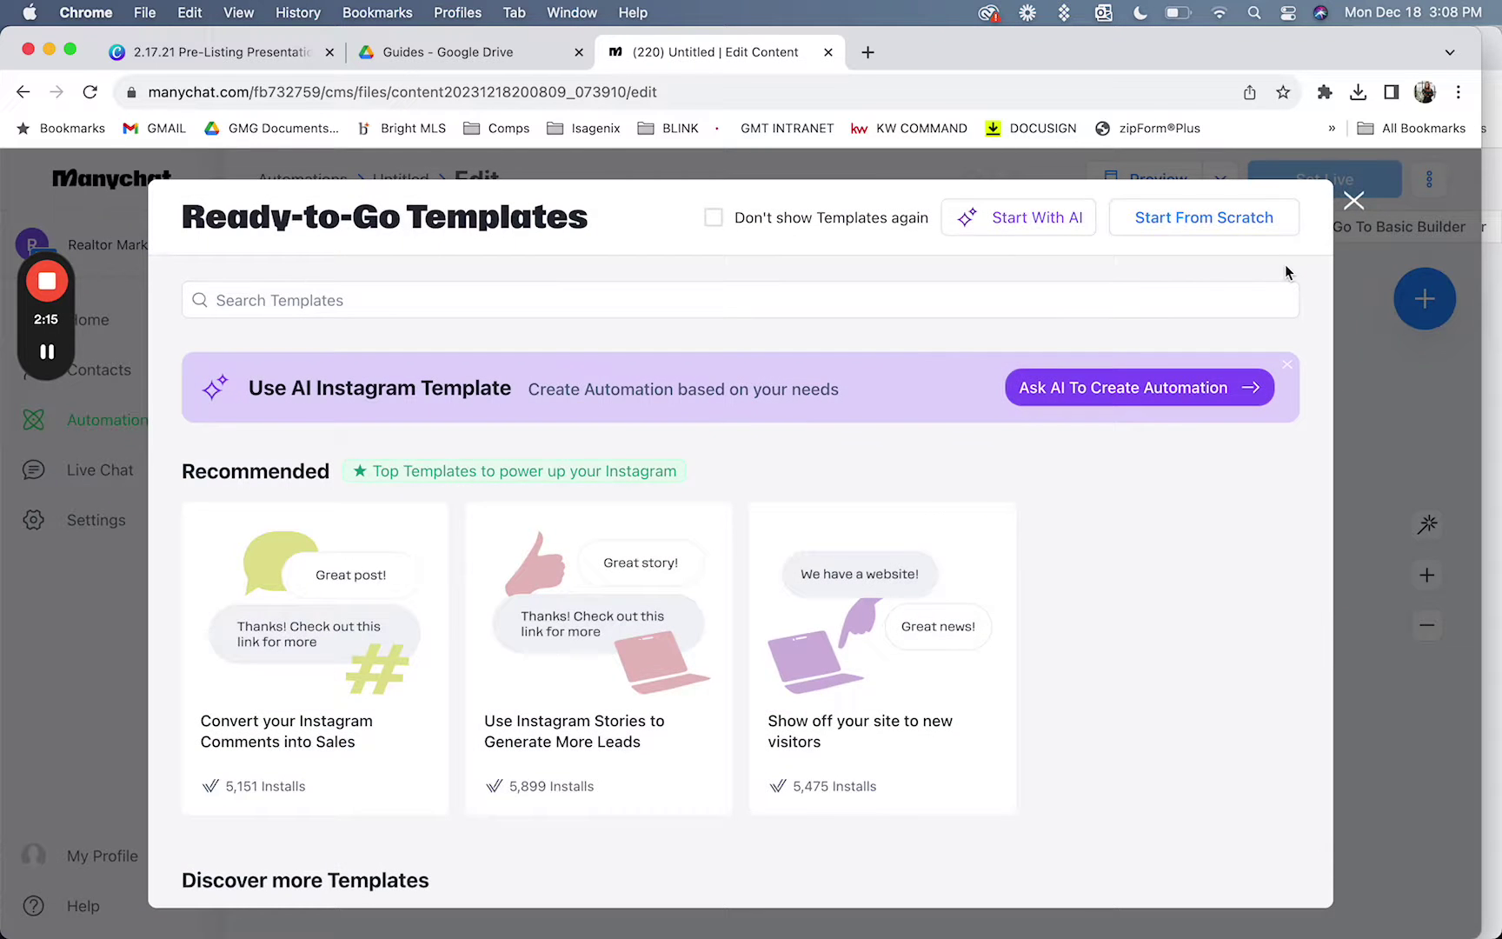
{"action": "left_click", "coordinate": [1231, 217]}
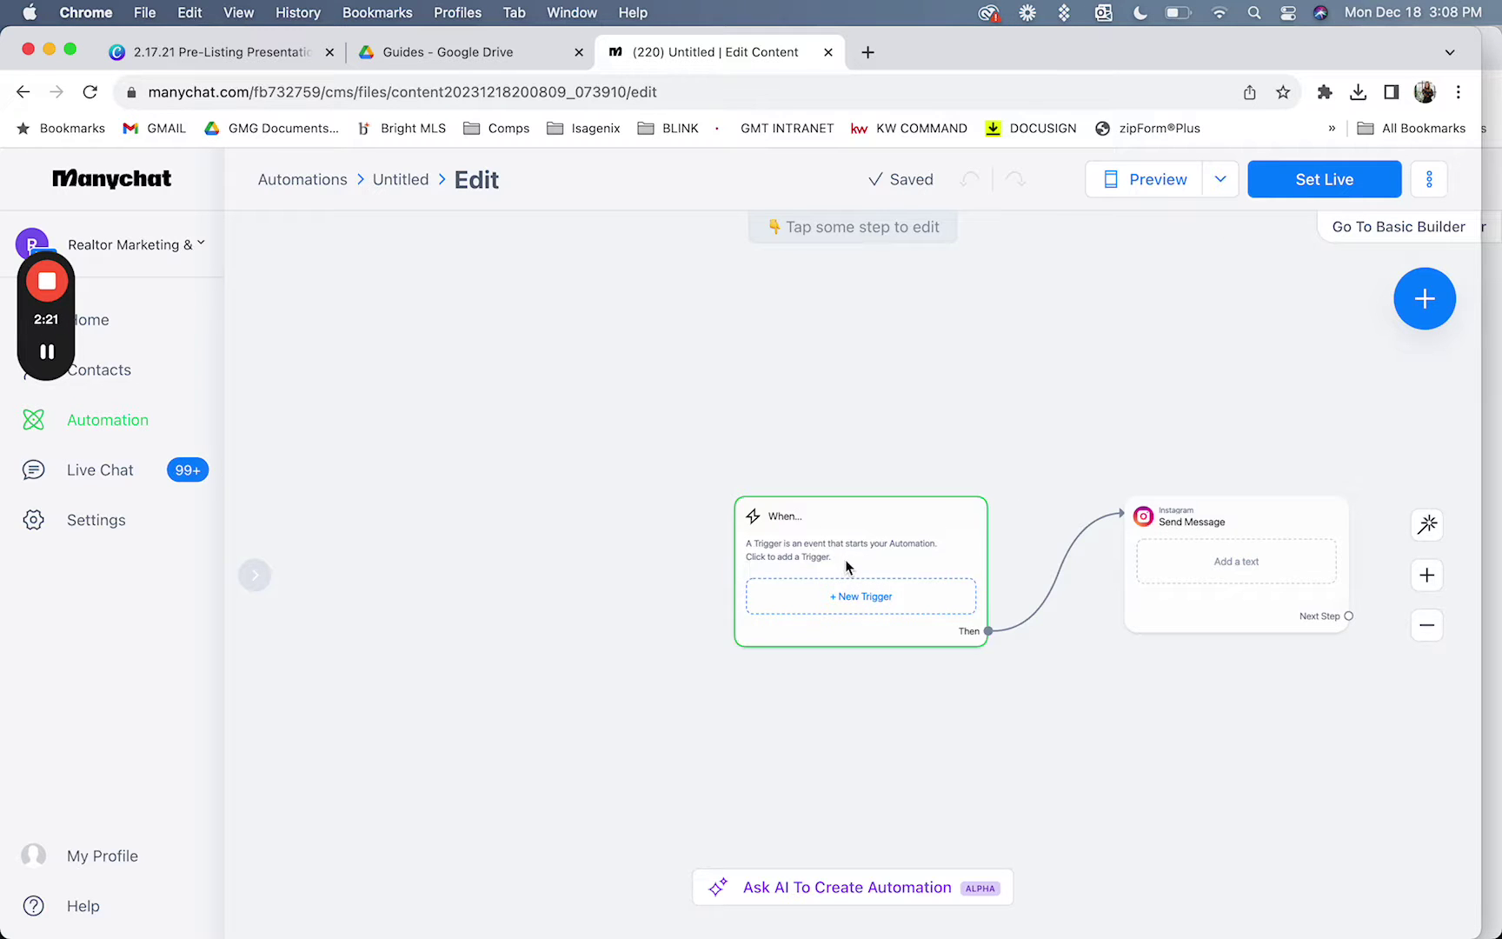
{"action": "left_click", "coordinate": [836, 598]}
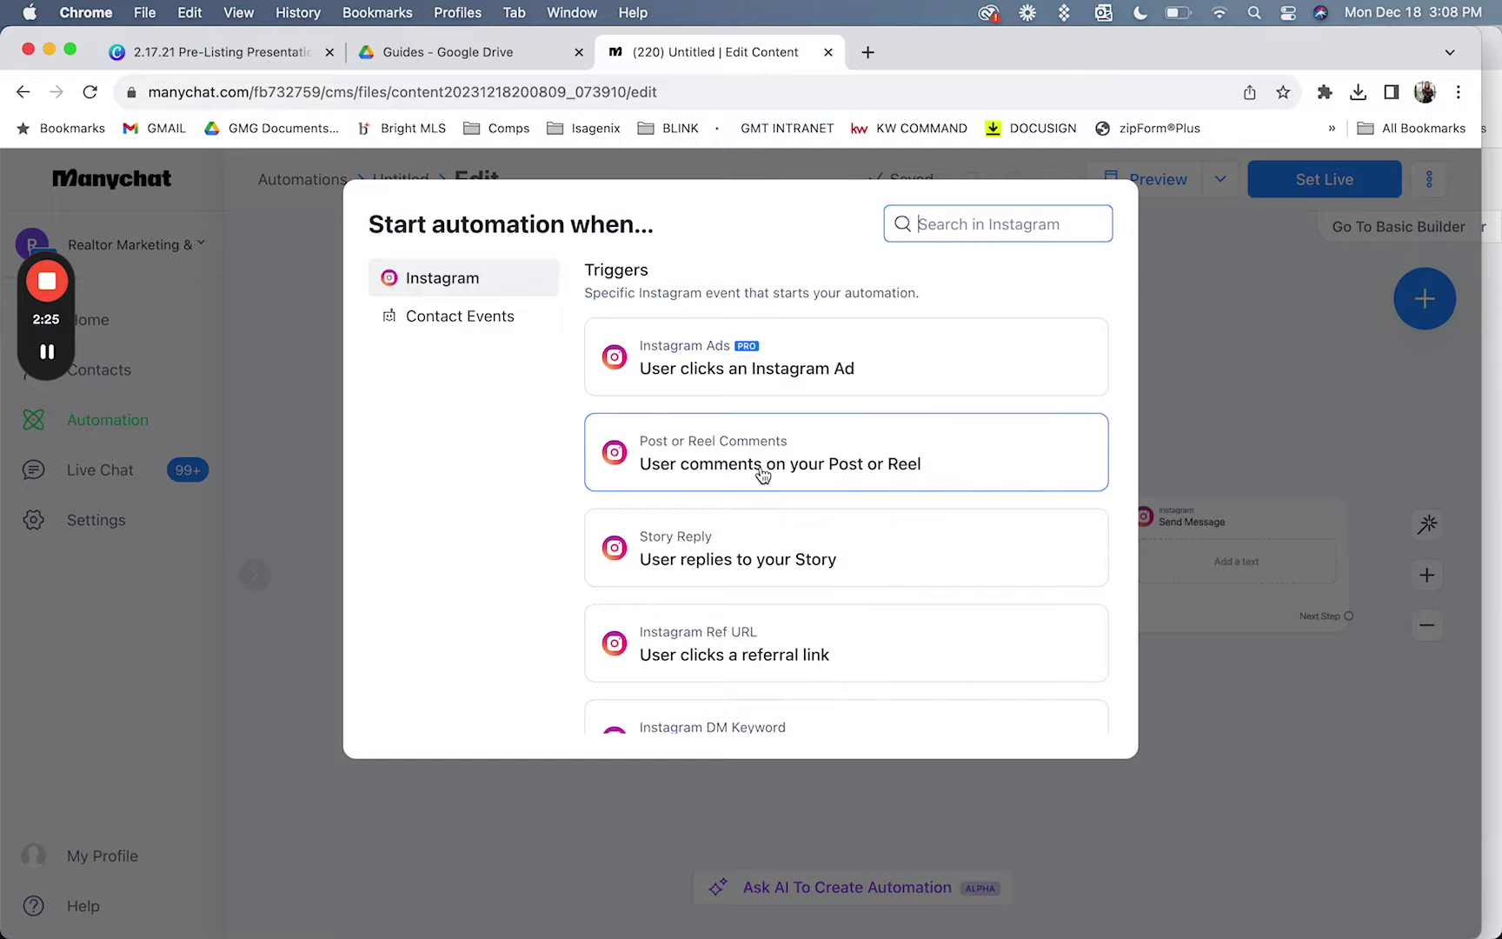
Trigger on Post or Reel Comments for any post, matching specific words
{"action": "left_click", "coordinate": [831, 473]}
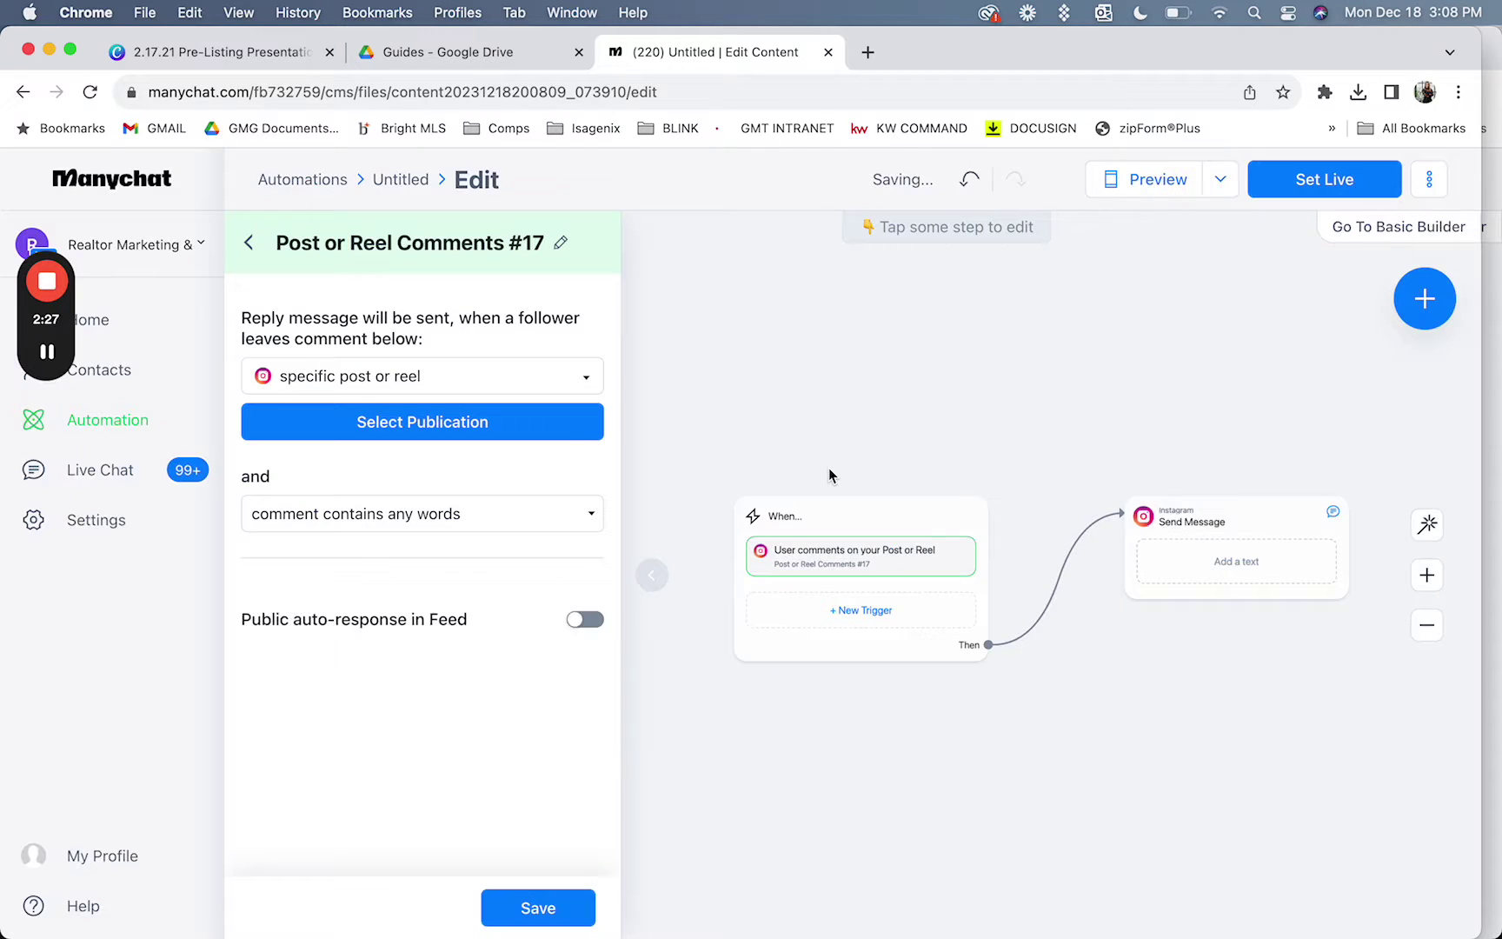
{"action": "left_click", "coordinate": [497, 381]}
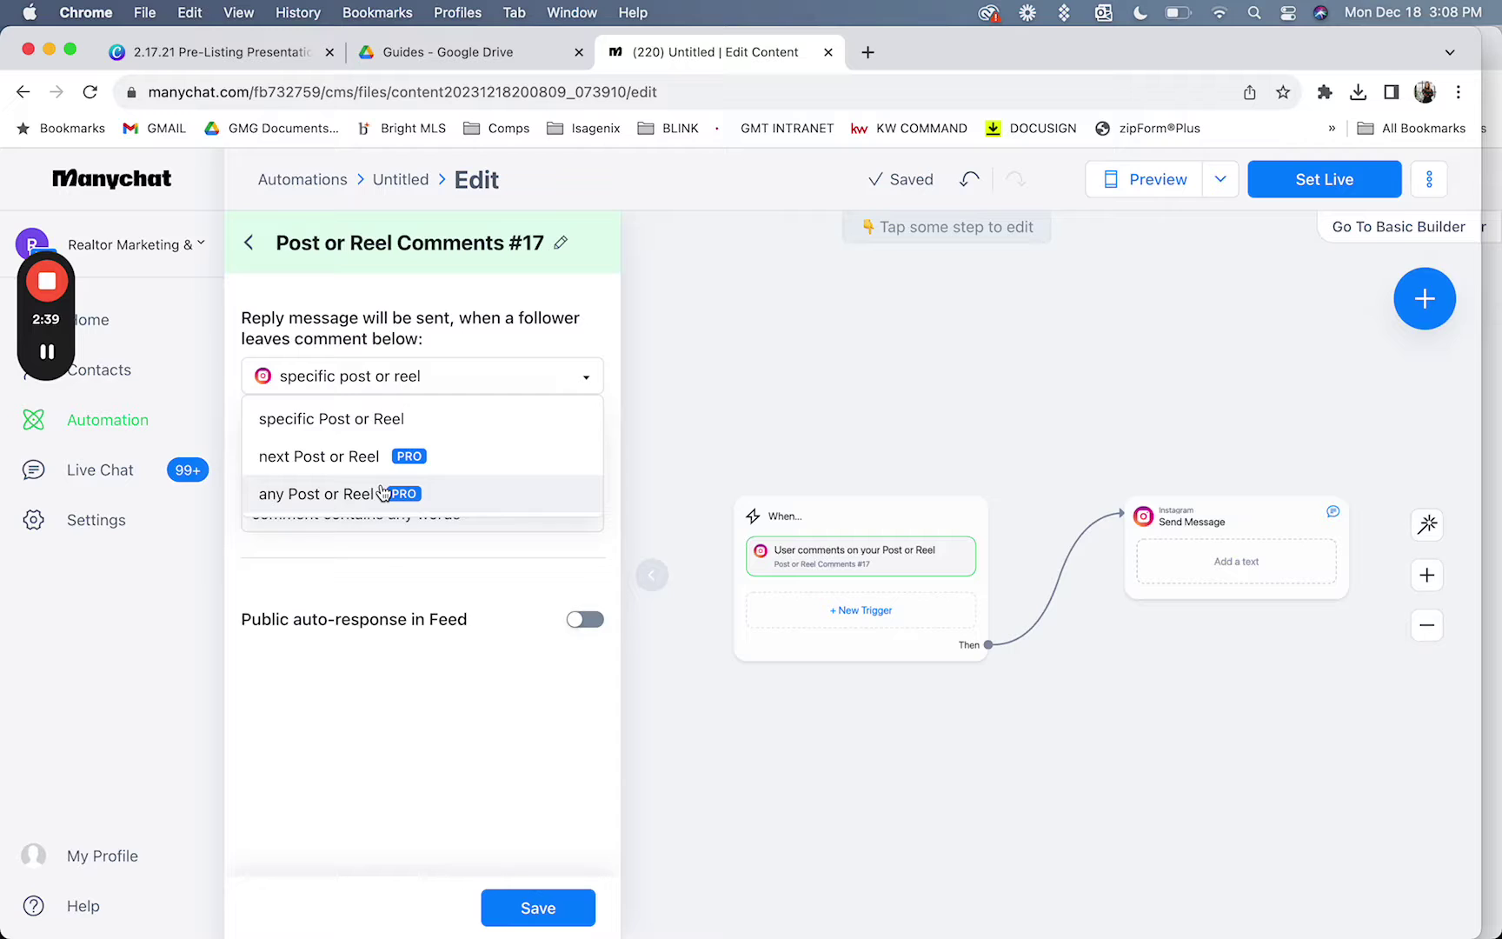
{"action": "left_click", "coordinate": [383, 493]}
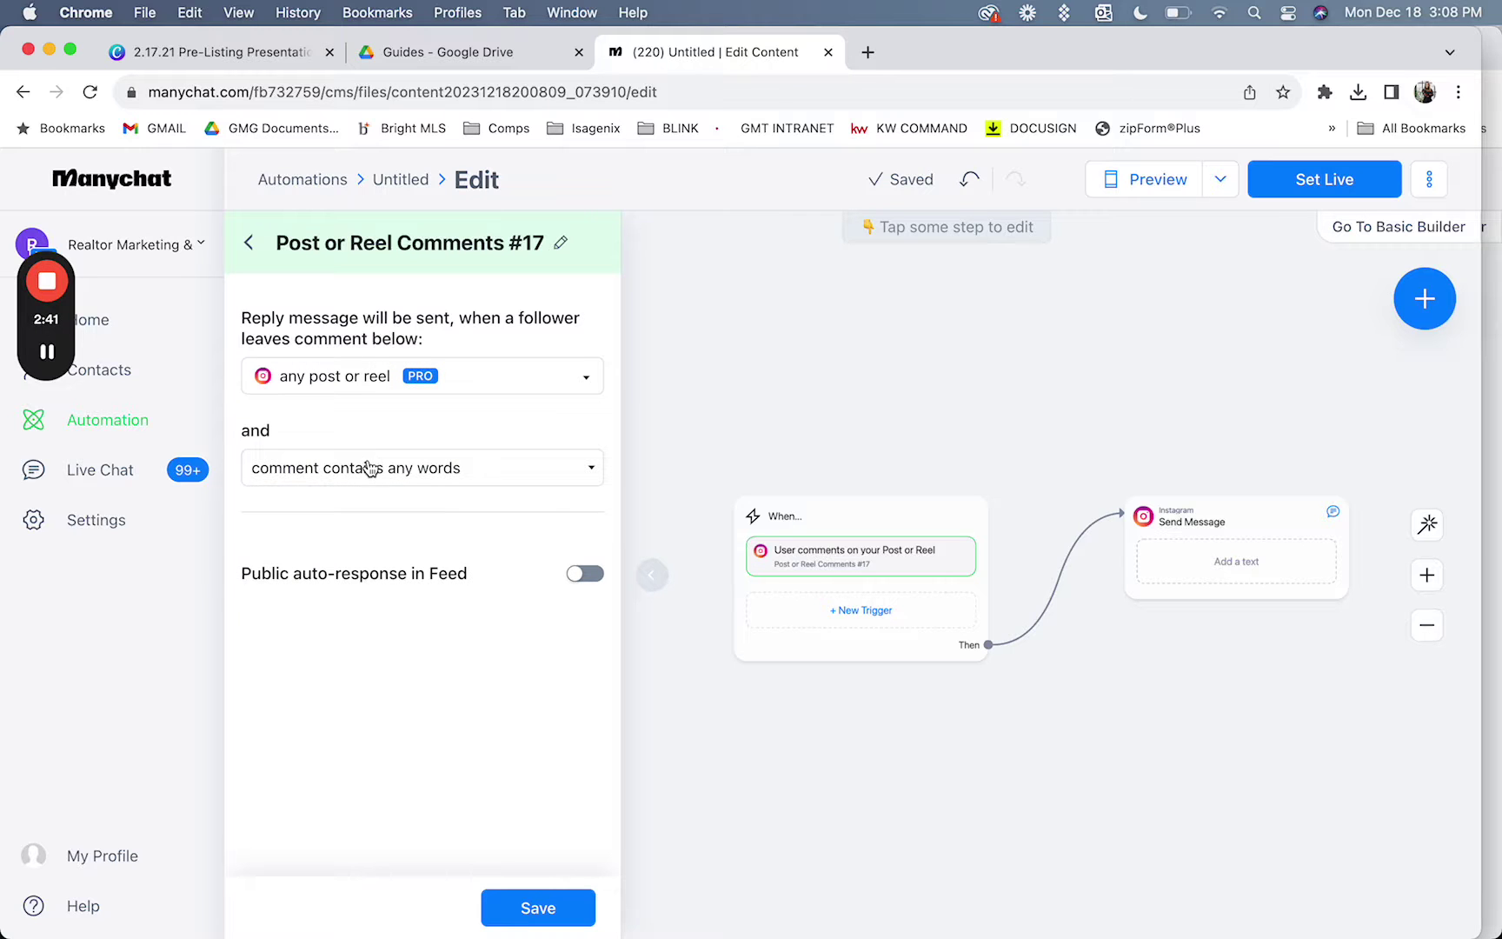
{"action": "left_click", "coordinate": [372, 469]}
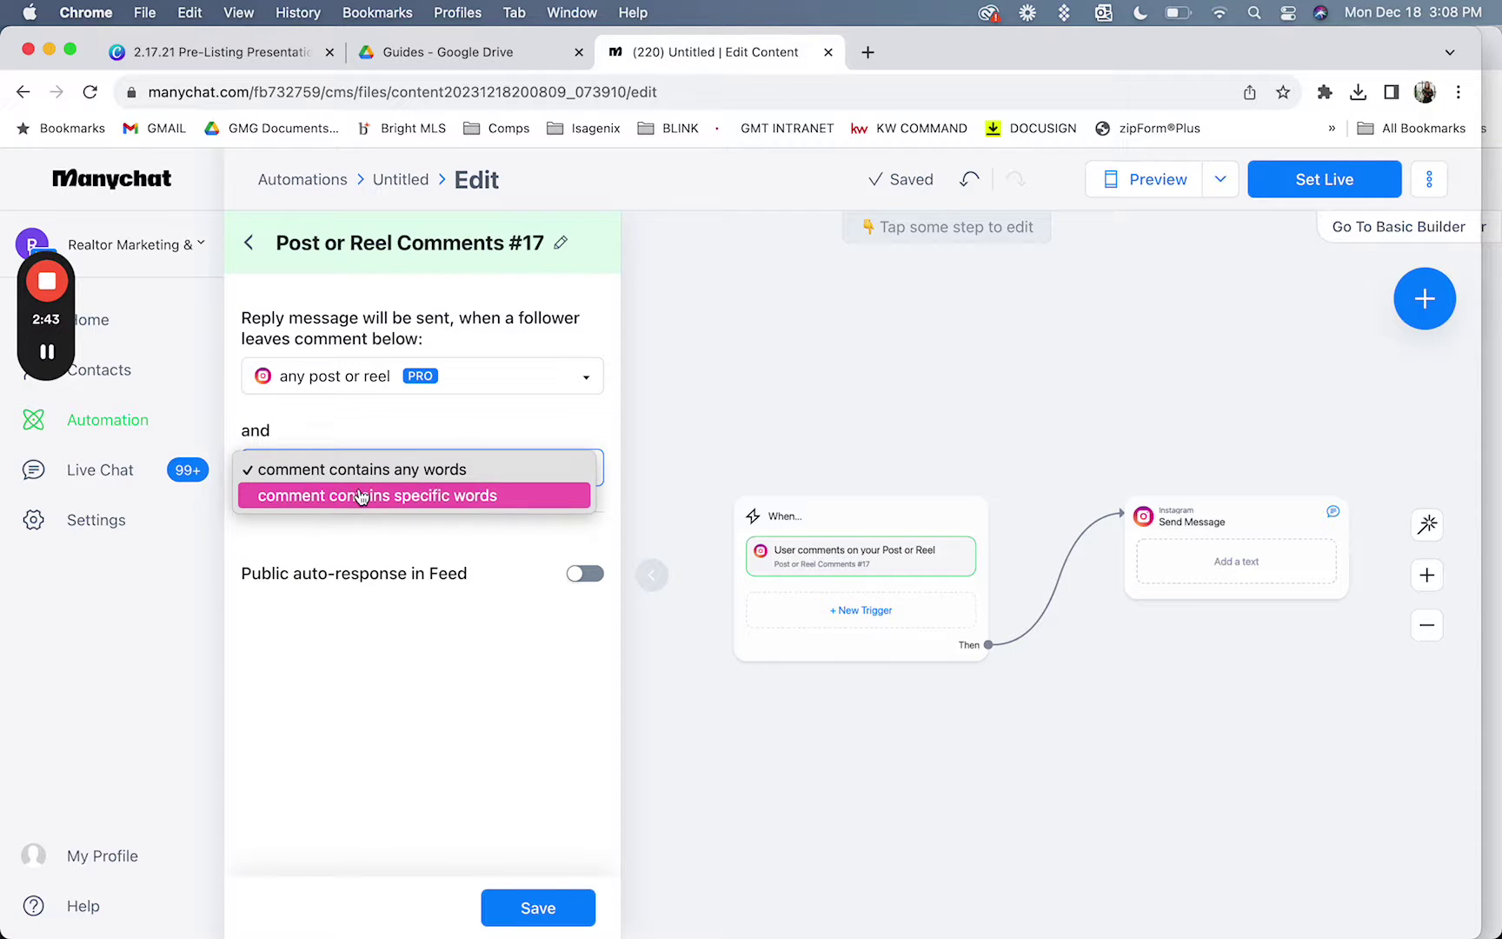
{"action": "left_click", "coordinate": [363, 495]}
Add the keywords SELL, sell, selling and seller, and save the trigger
{"action": "left_click", "coordinate": [320, 547]}
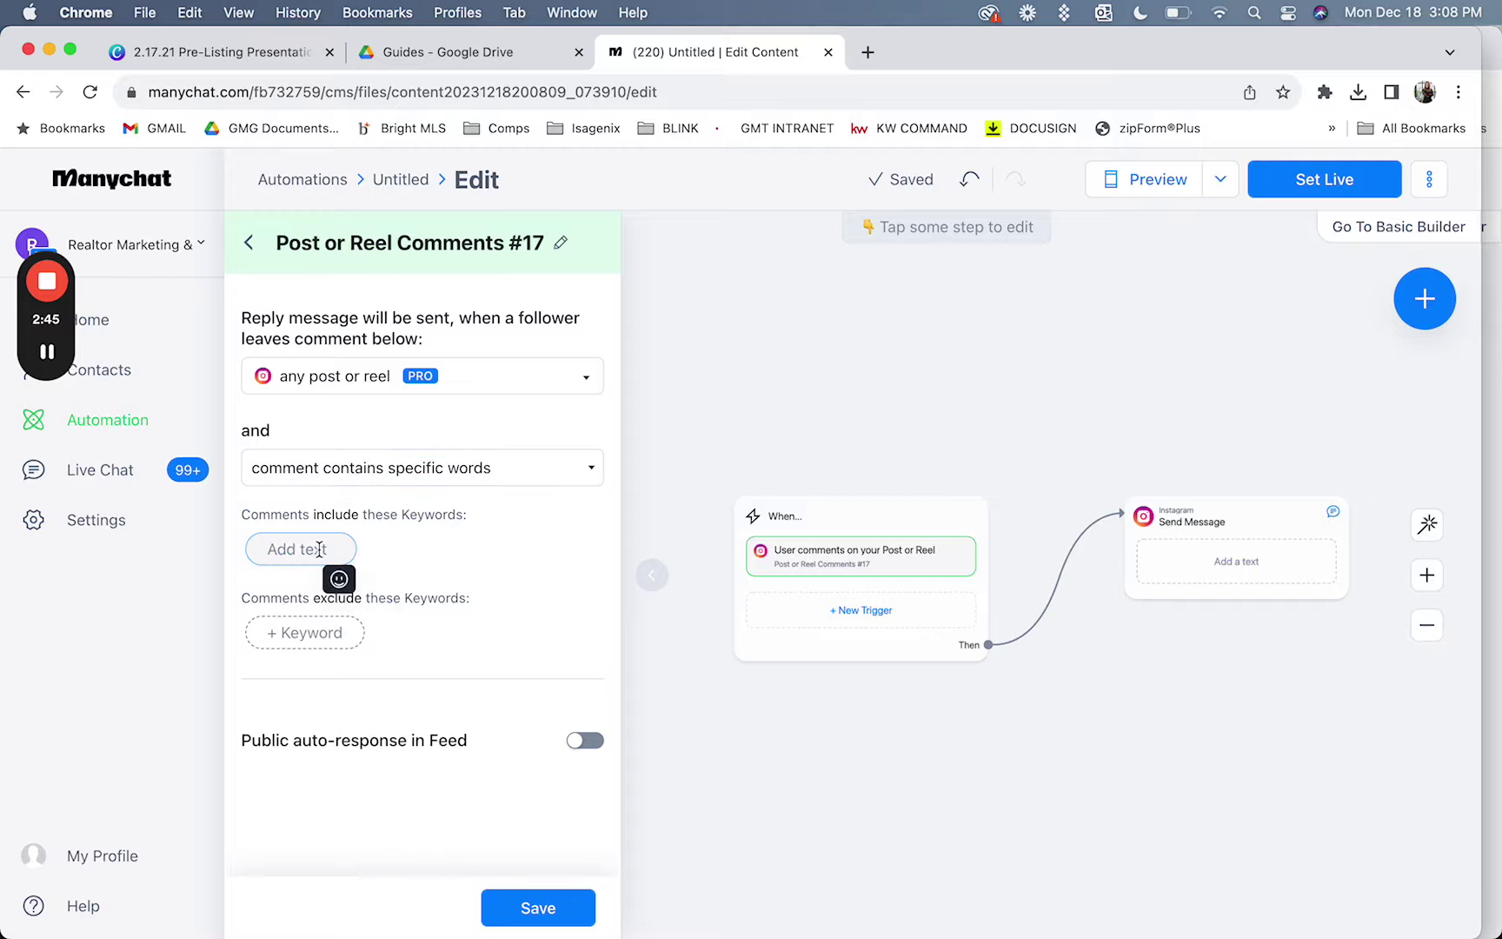
{"action": "type", "text": "SELL"}
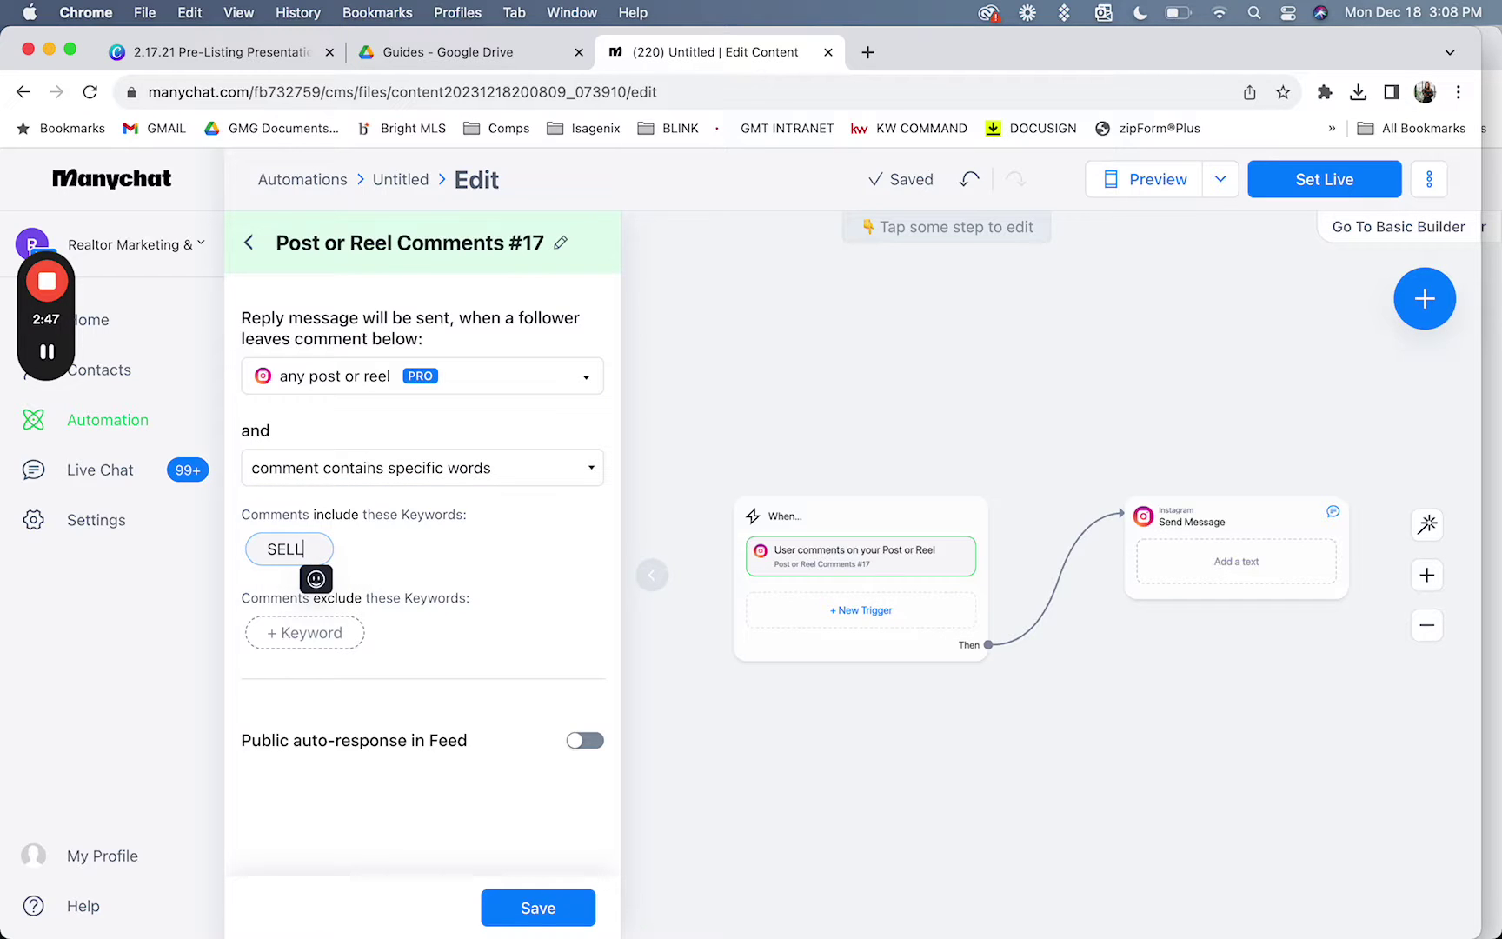
{"action": "key", "text": "Return"}
{"action": "left_click", "coordinate": [378, 548]}
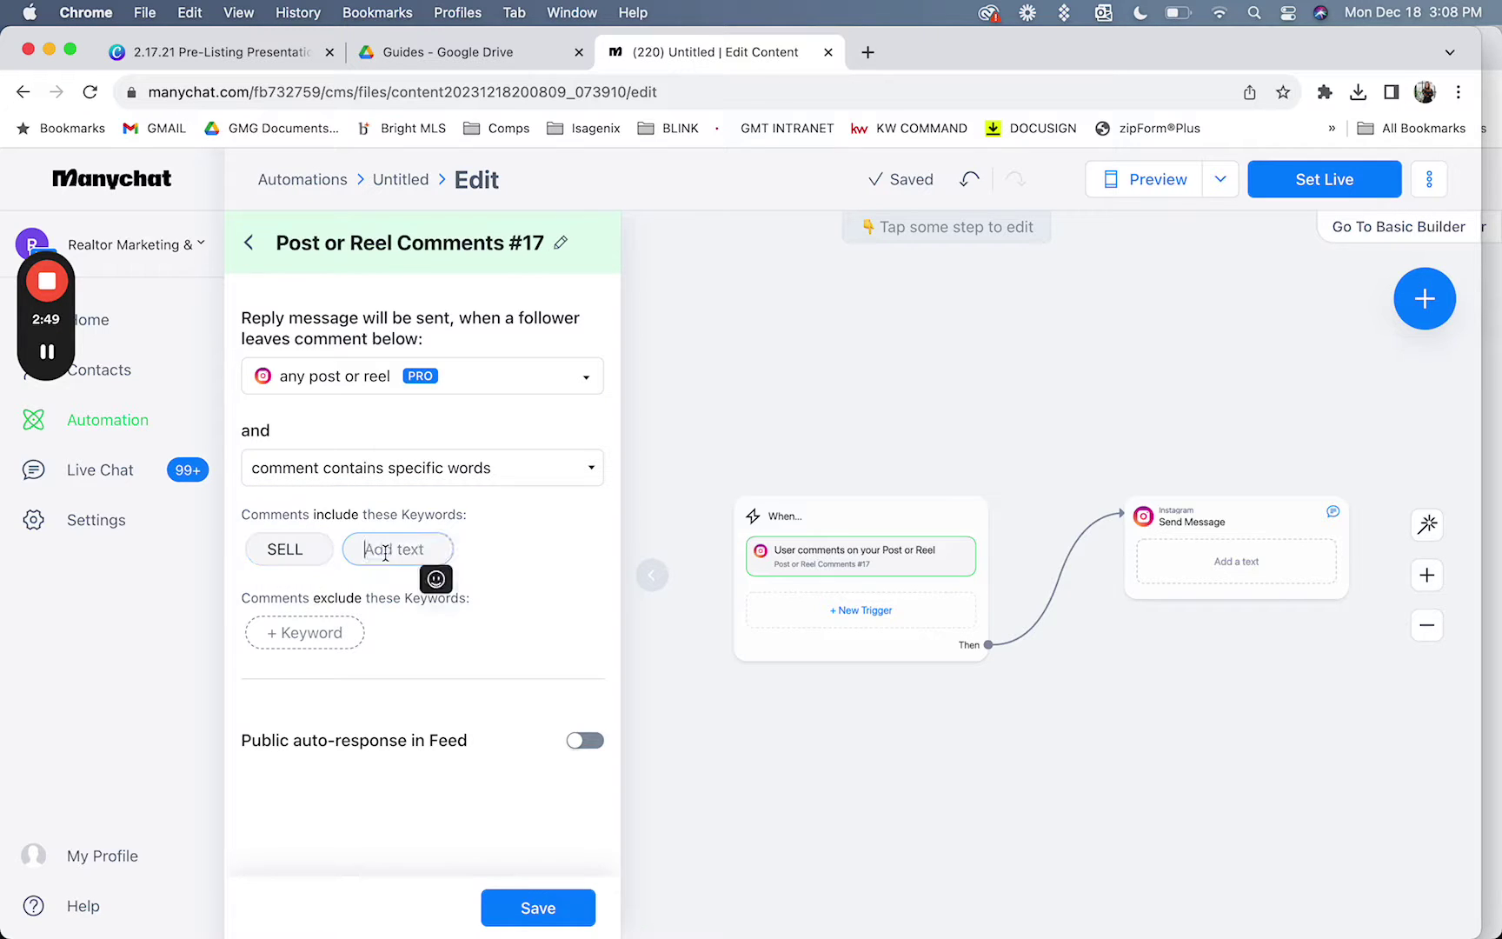
{"action": "type", "text": "sell"}
{"action": "key", "text": "Return"}
{"action": "left_click", "coordinate": [475, 549]}
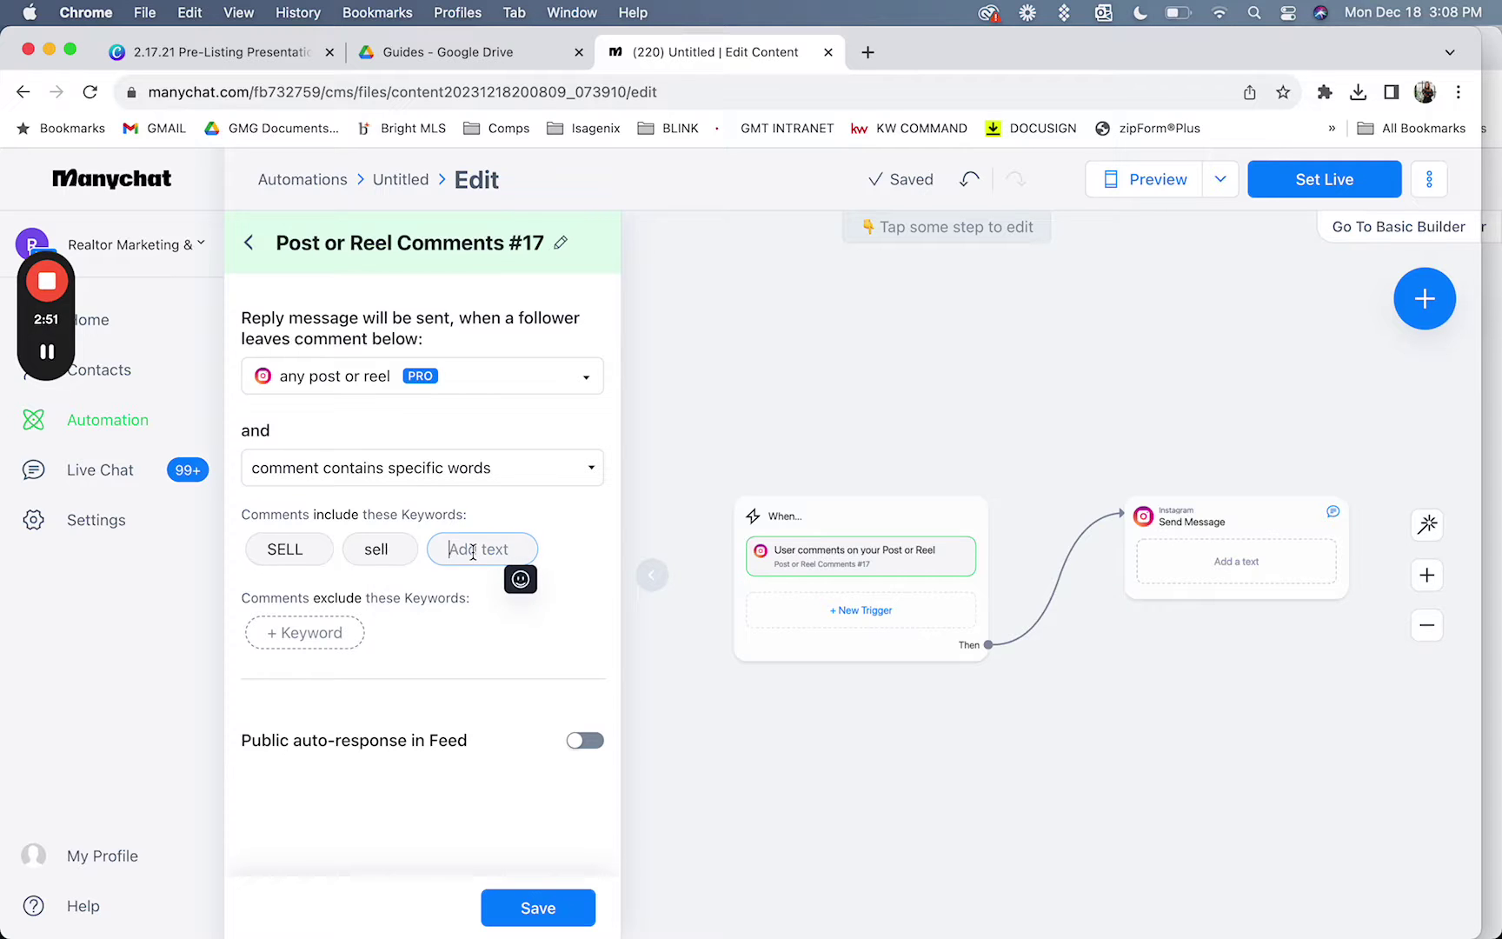
{"action": "type", "text": "selling"}
{"action": "key", "text": "Return"}
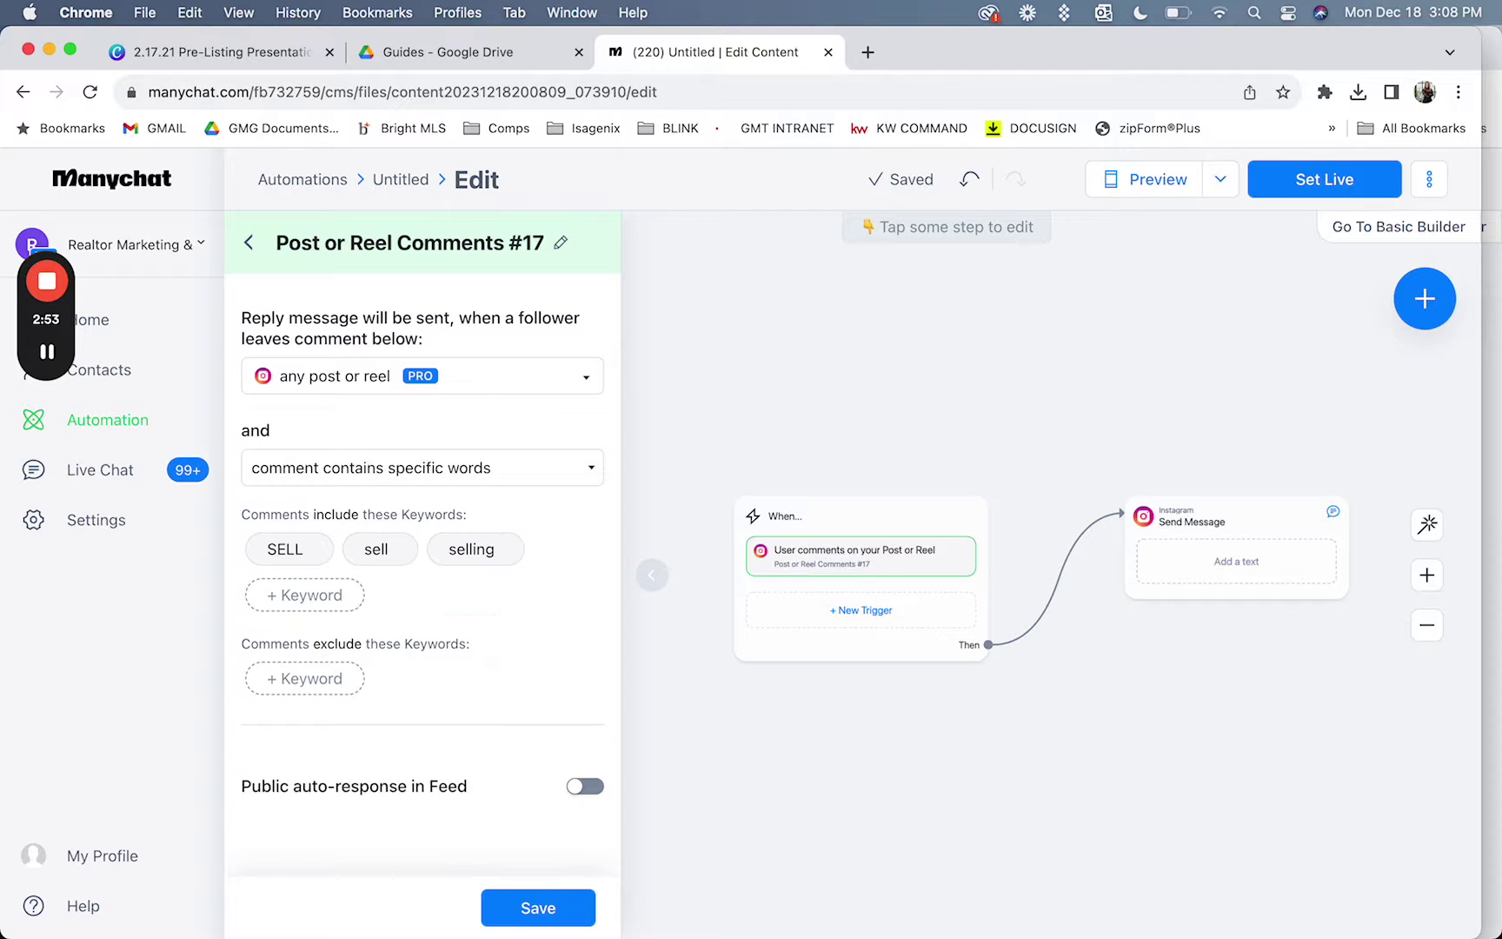
{"action": "left_click", "coordinate": [304, 596]}
{"action": "type", "text": "seller"}
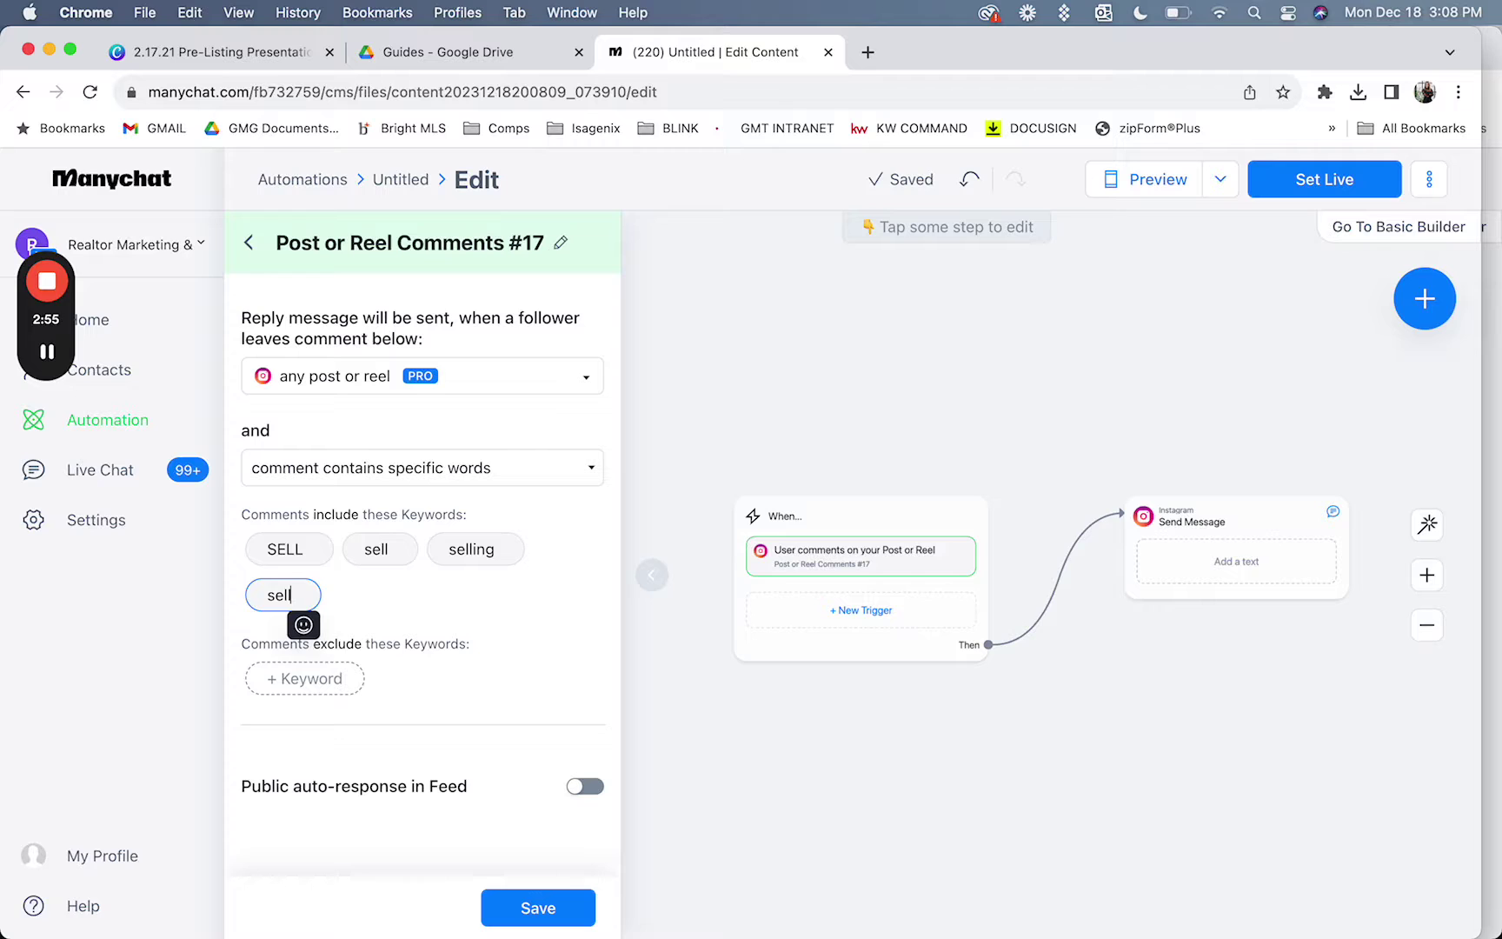
{"action": "key", "text": "Return"}
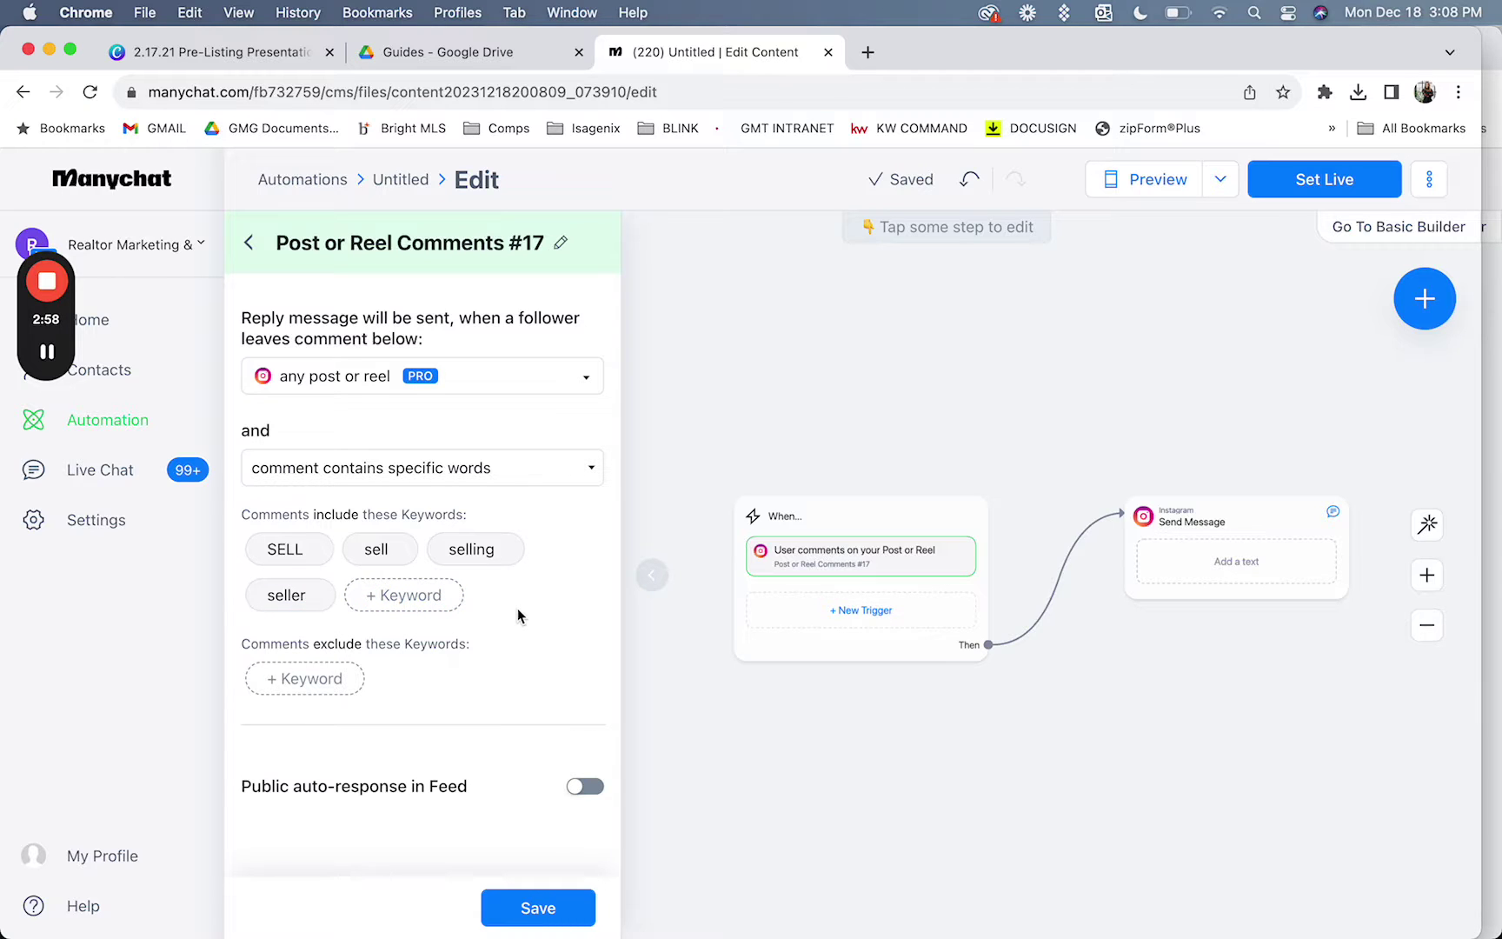
{"action": "left_click", "coordinate": [563, 907]}
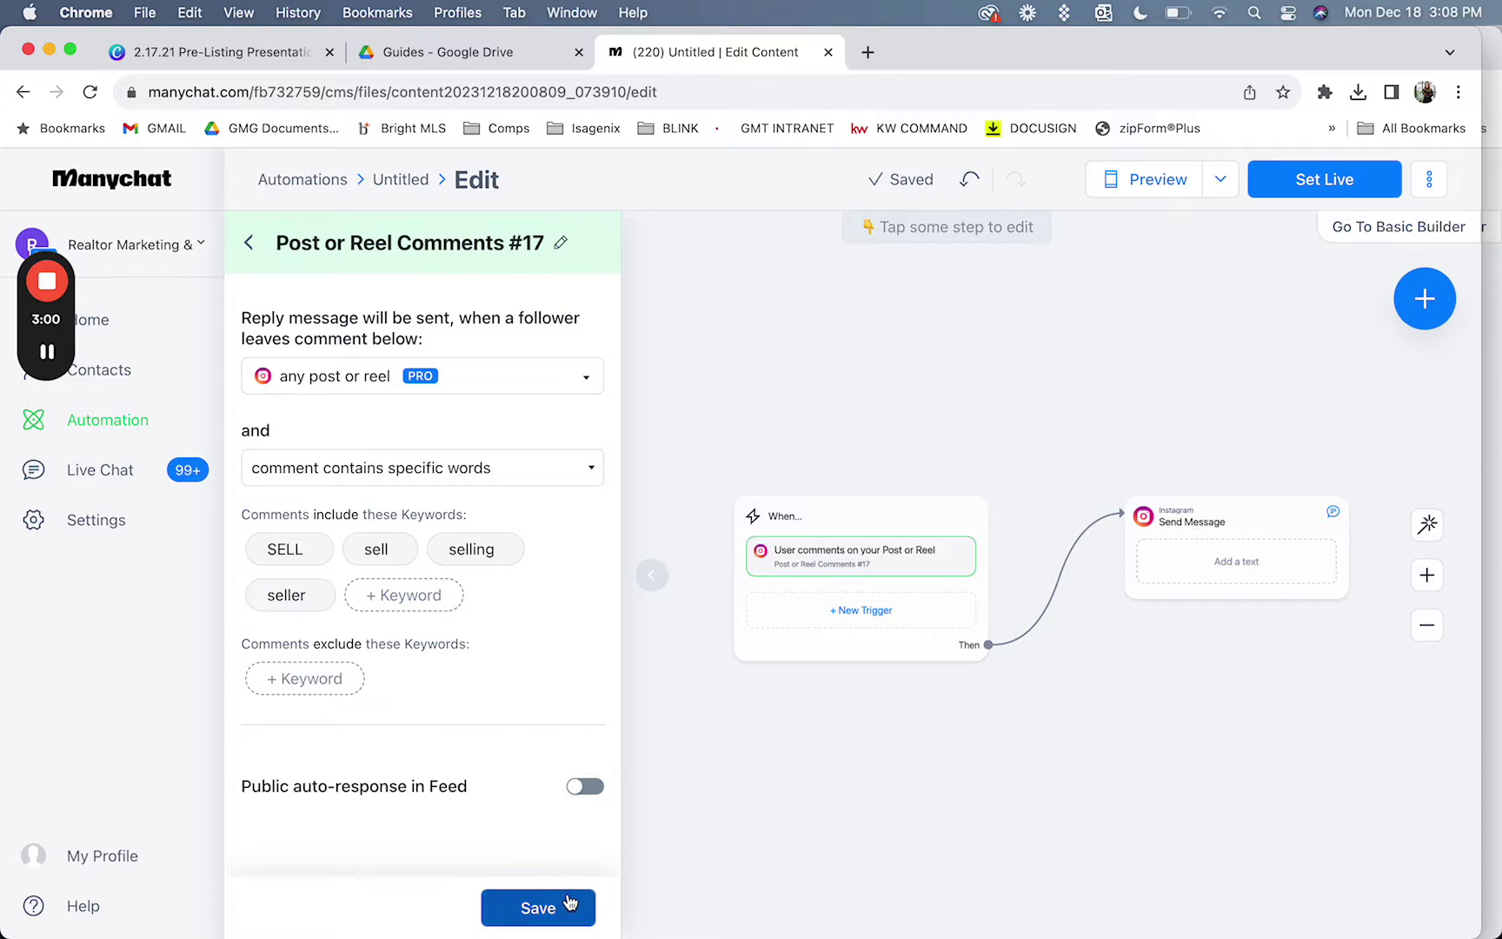
{"action": "left_click", "coordinate": [564, 906]}
Paste the older automation's seller's guide message into the Send Message text
{"action": "left_click", "coordinate": [1209, 571]}
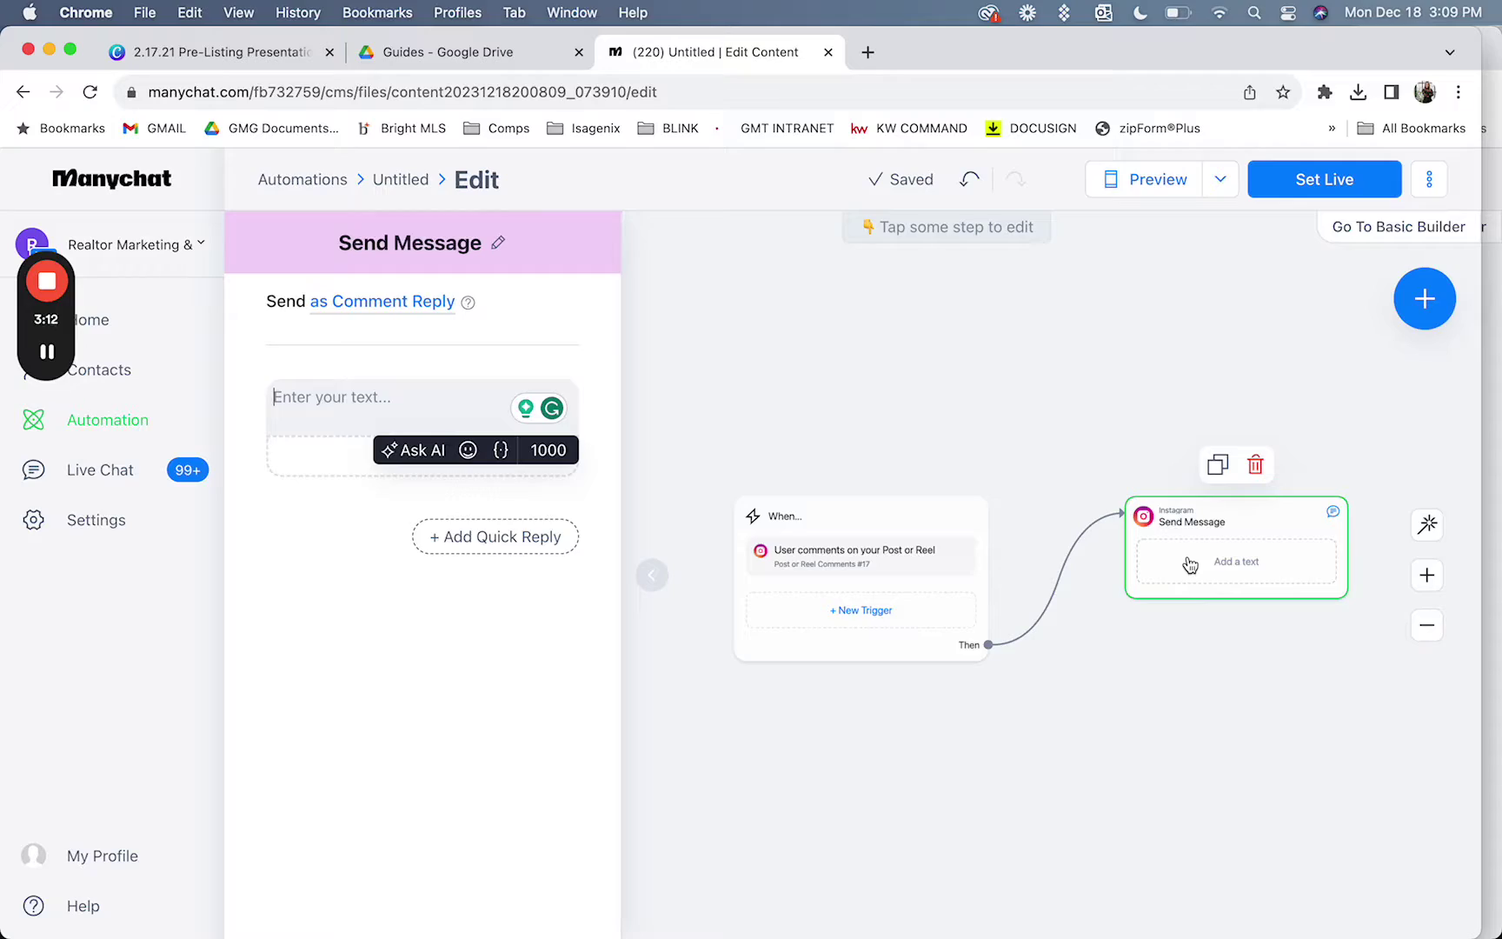
{"action": "key", "text": "ctrl+Up"}
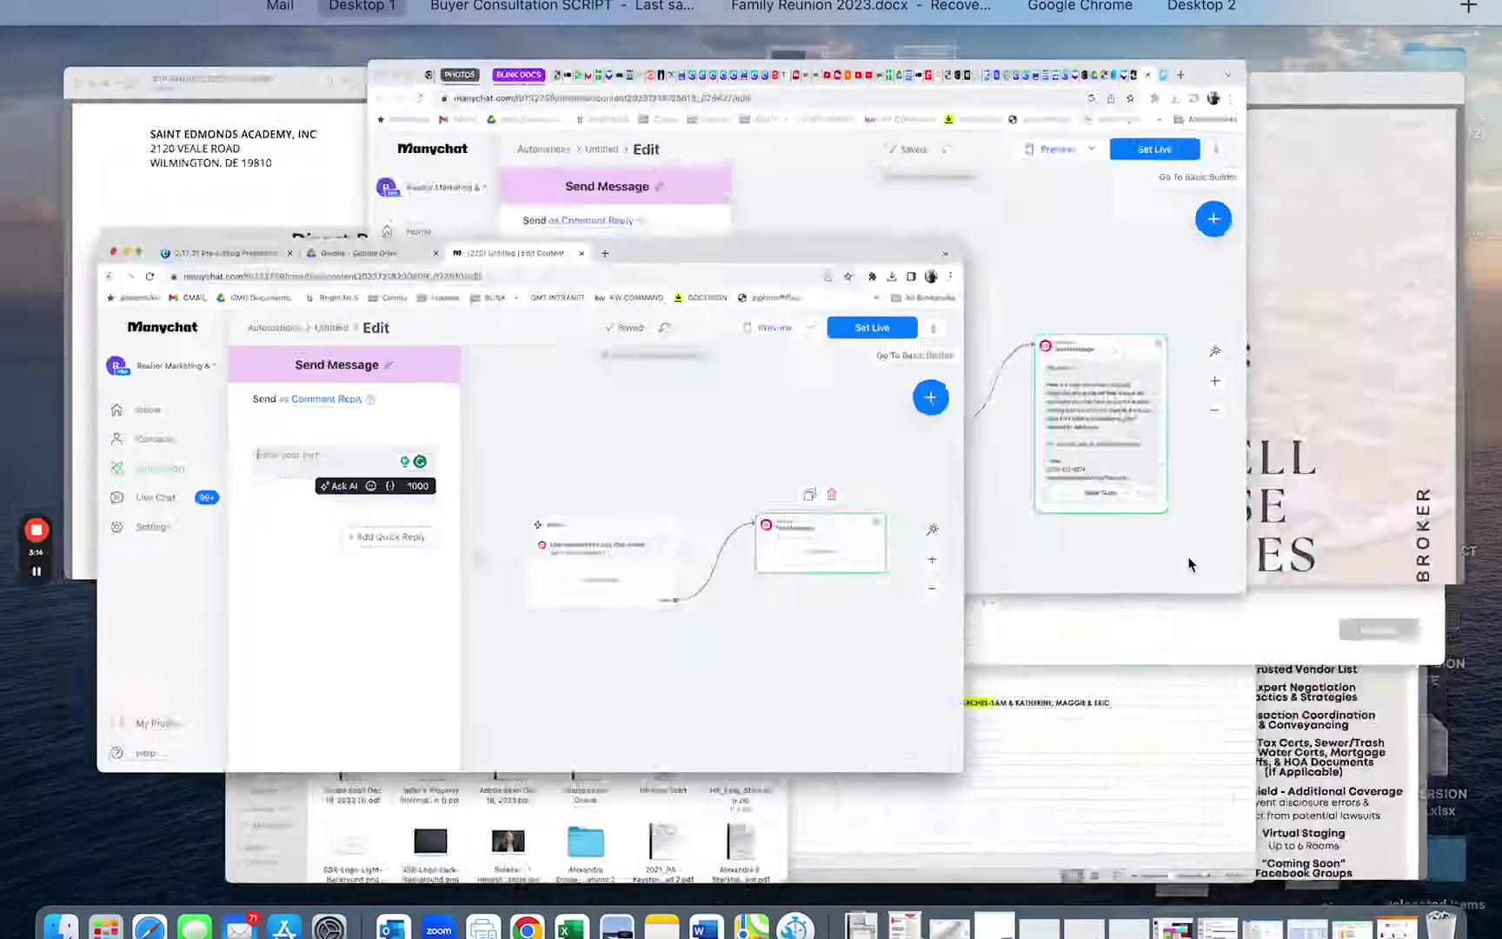
{"action": "left_click", "coordinate": [855, 212]}
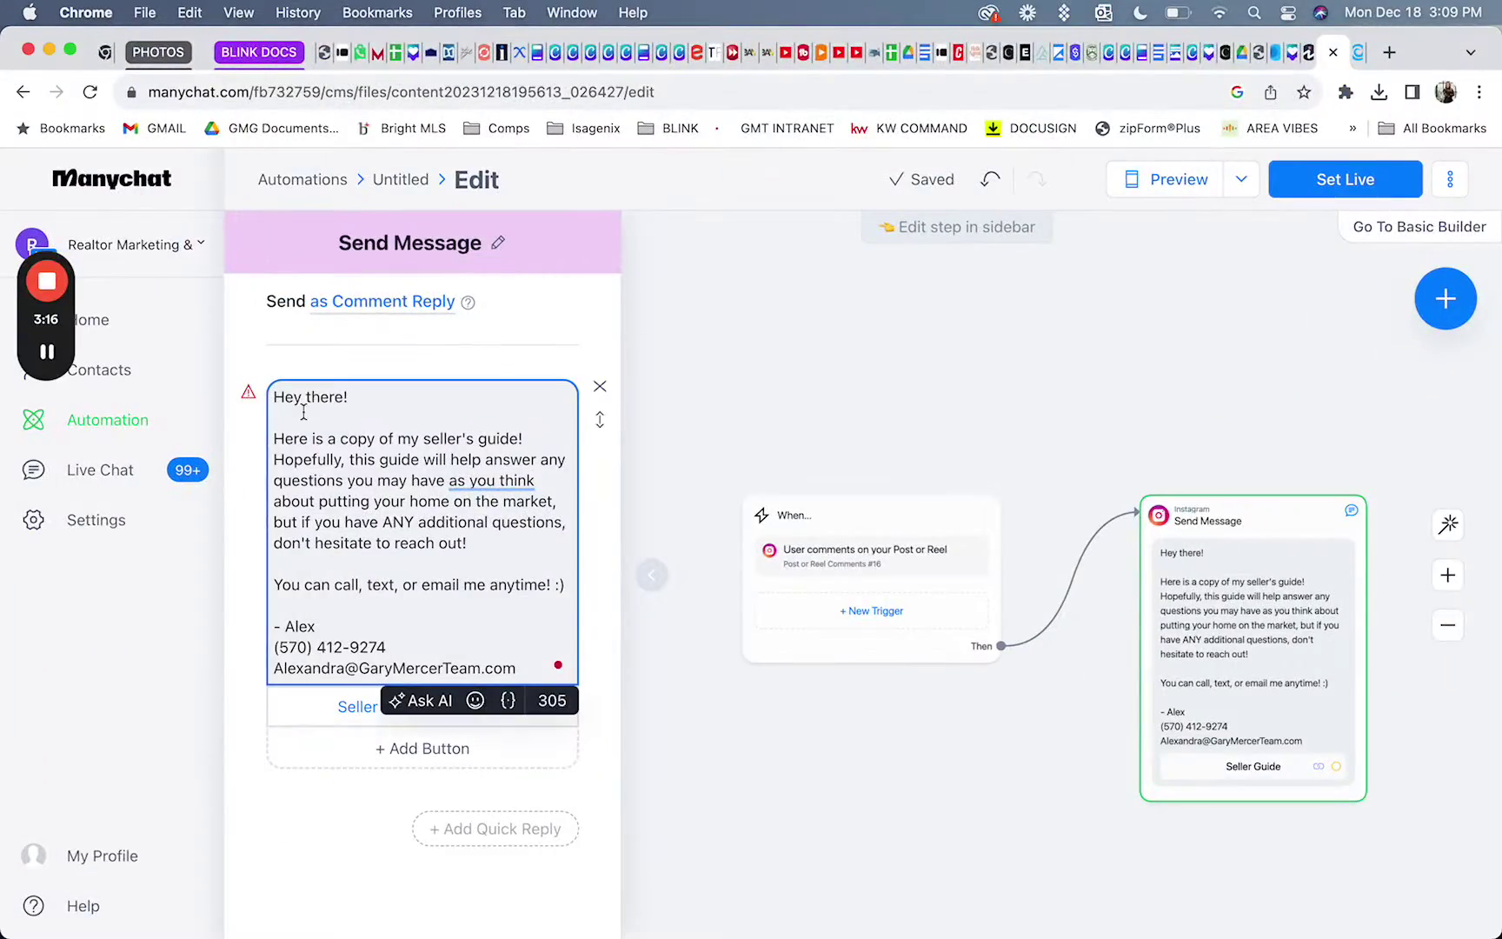
{"action": "left_click_drag", "start_coordinate": [277, 397], "coordinate": [535, 670]}
{"action": "key", "text": "super+c"}
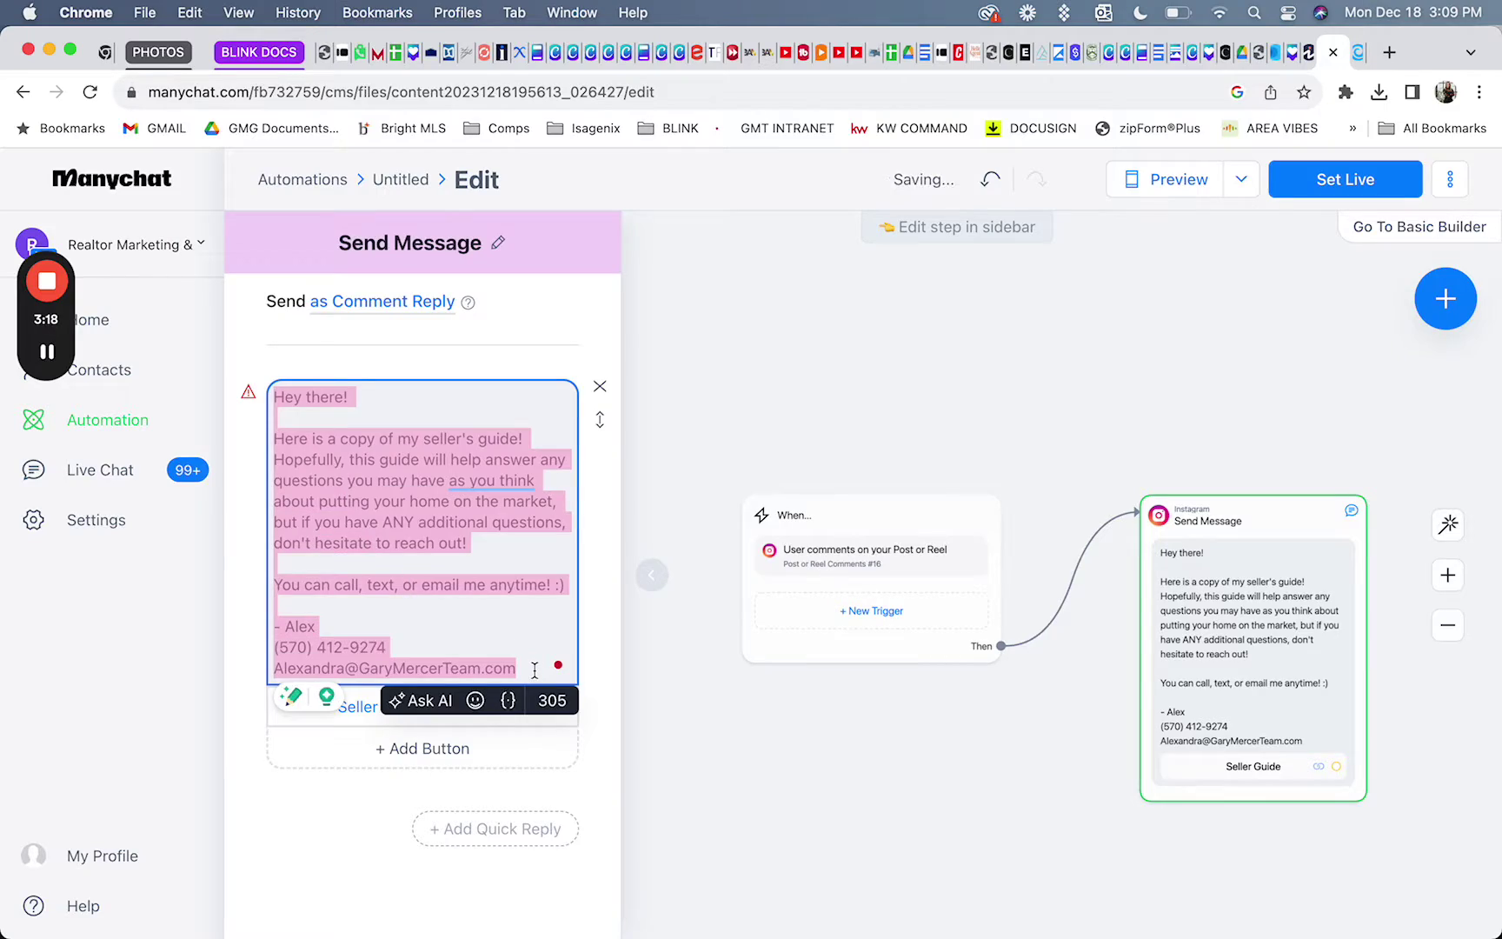
{"action": "left_click", "coordinate": [417, 554]}
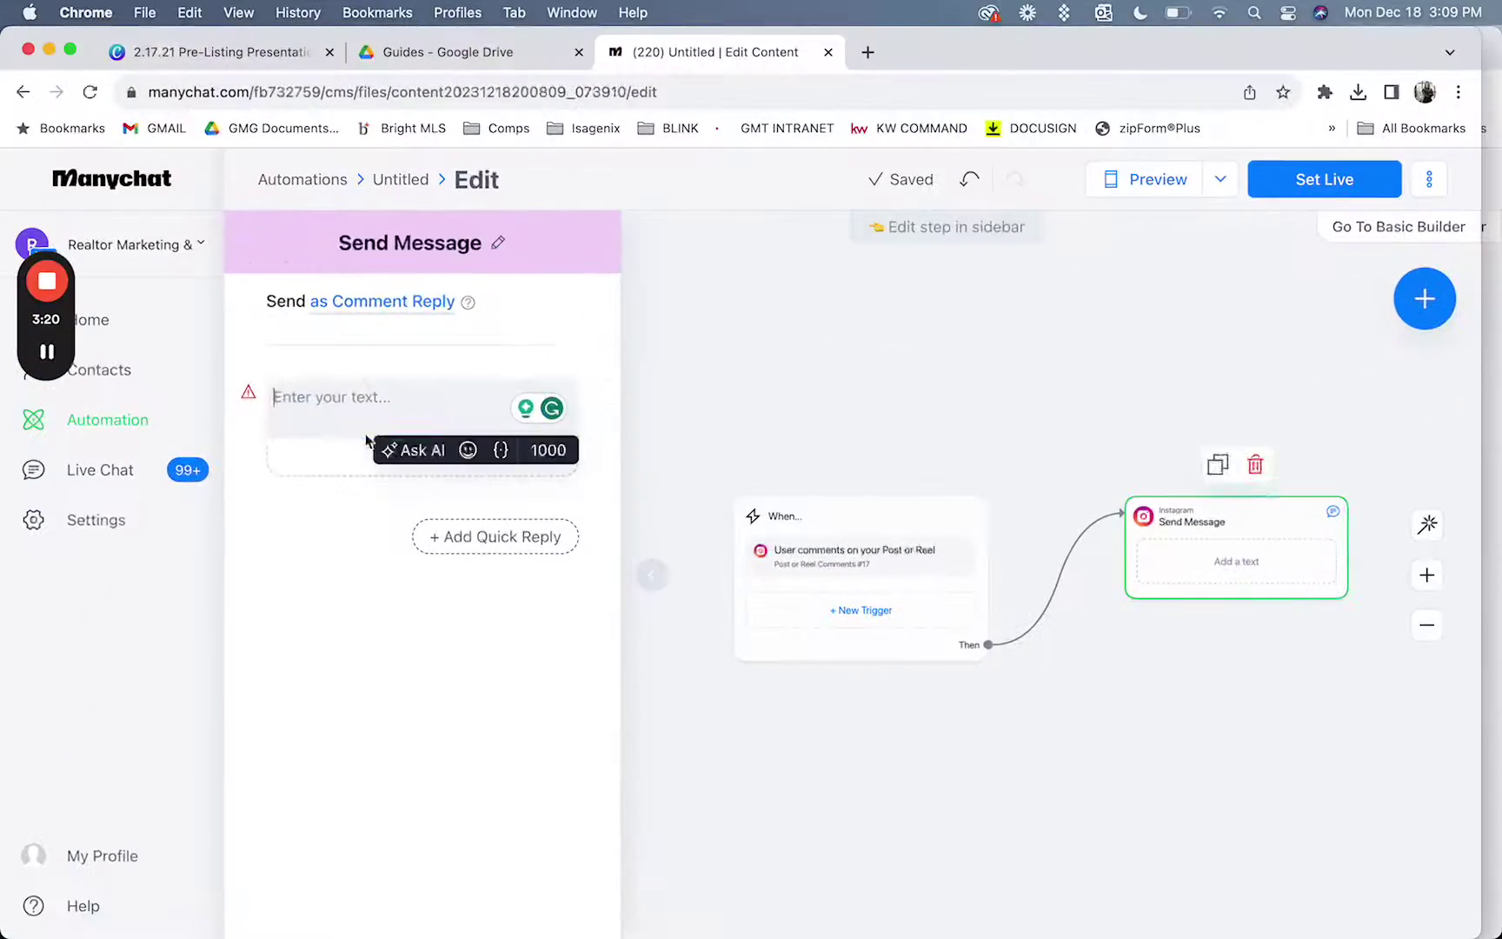
{"action": "left_click", "coordinate": [349, 409]}
{"action": "key", "text": "super+v"}
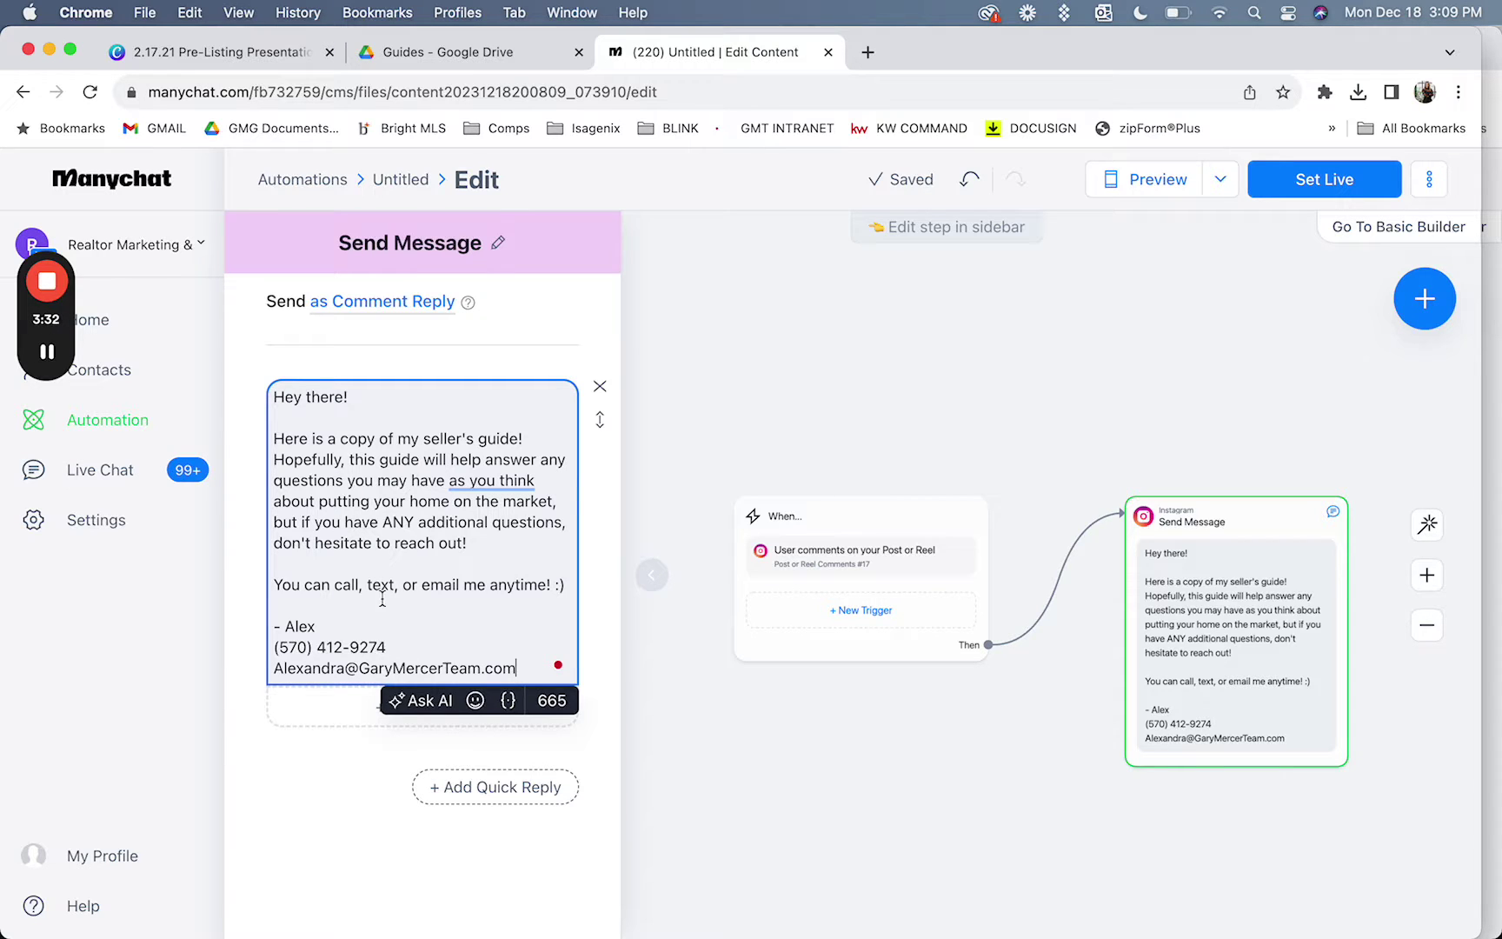
{"action": "left_click", "coordinate": [599, 573]}
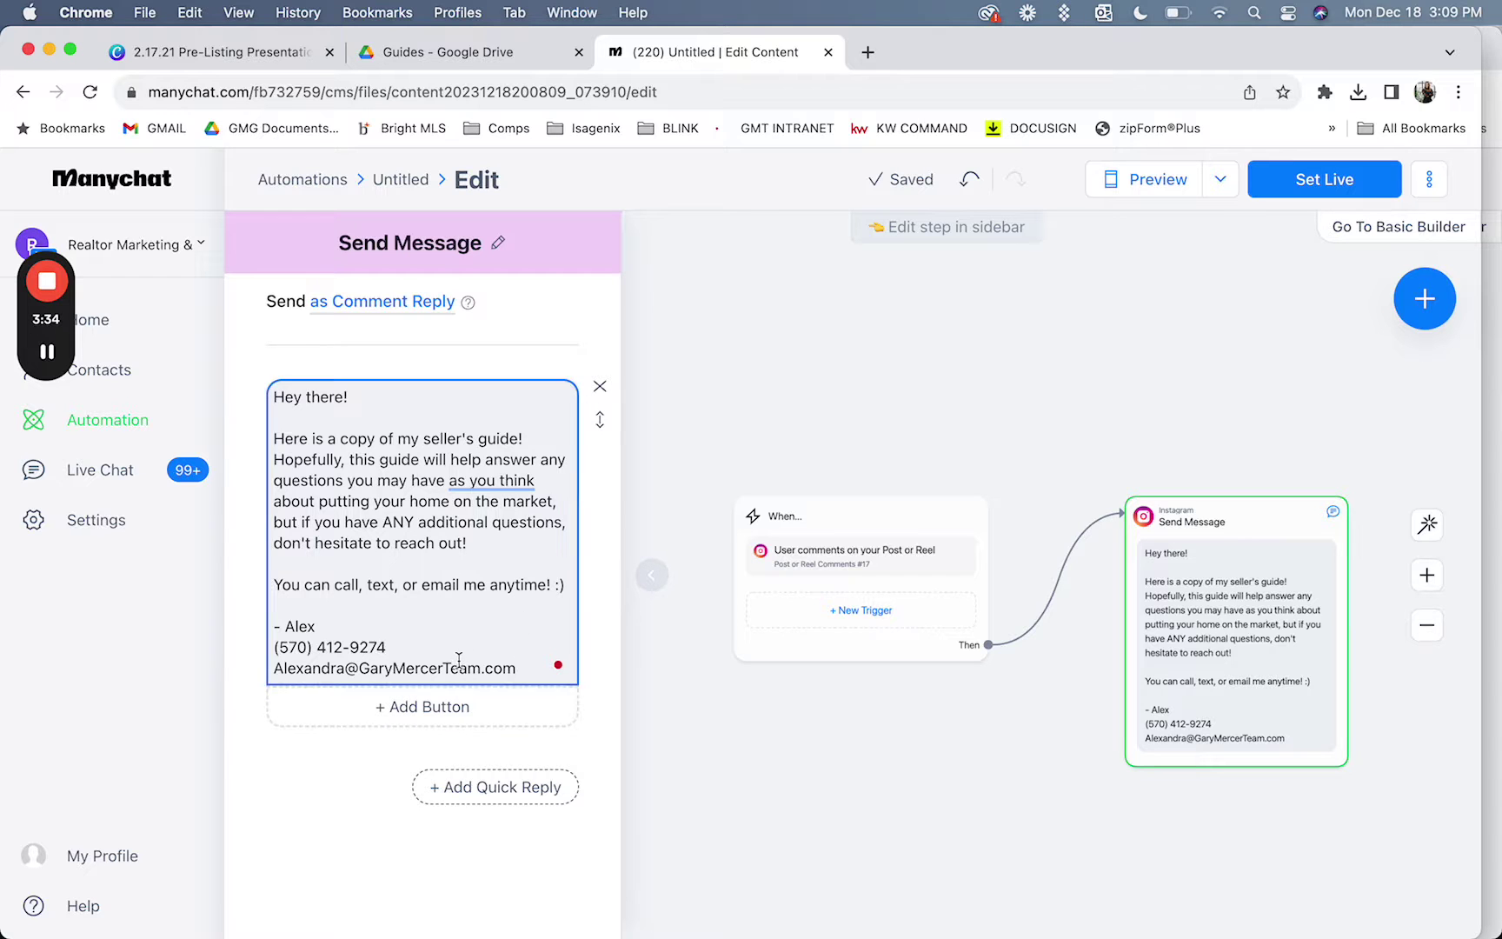
Add a message button that opens the Google Drive seller's guide share link
{"action": "left_click", "coordinate": [425, 710]}
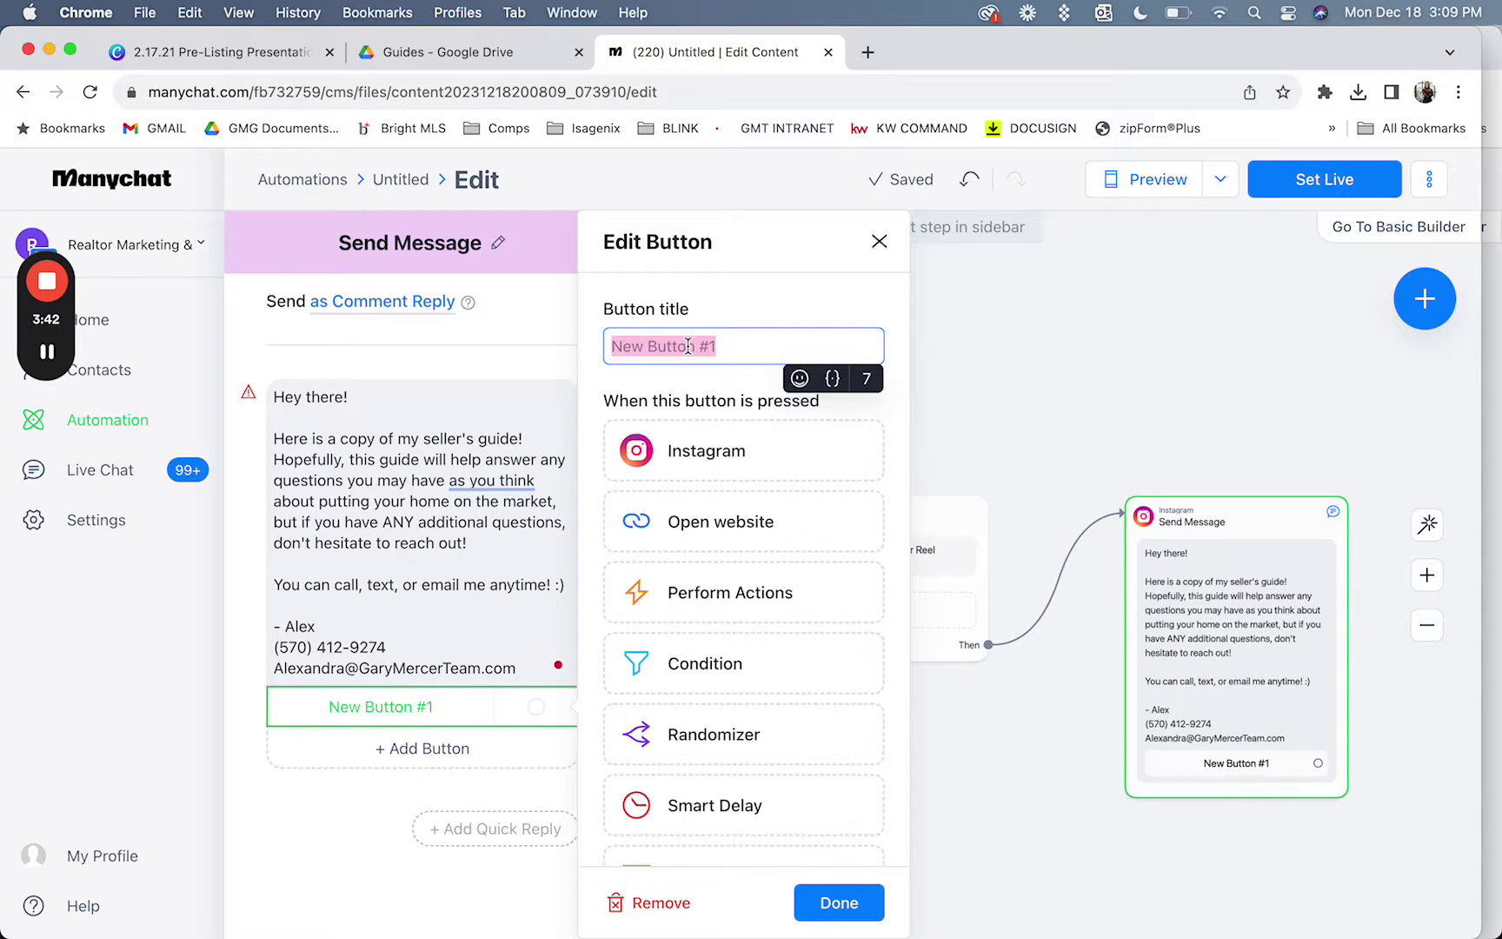
{"action": "type", "text": "Grab Your Seller"}
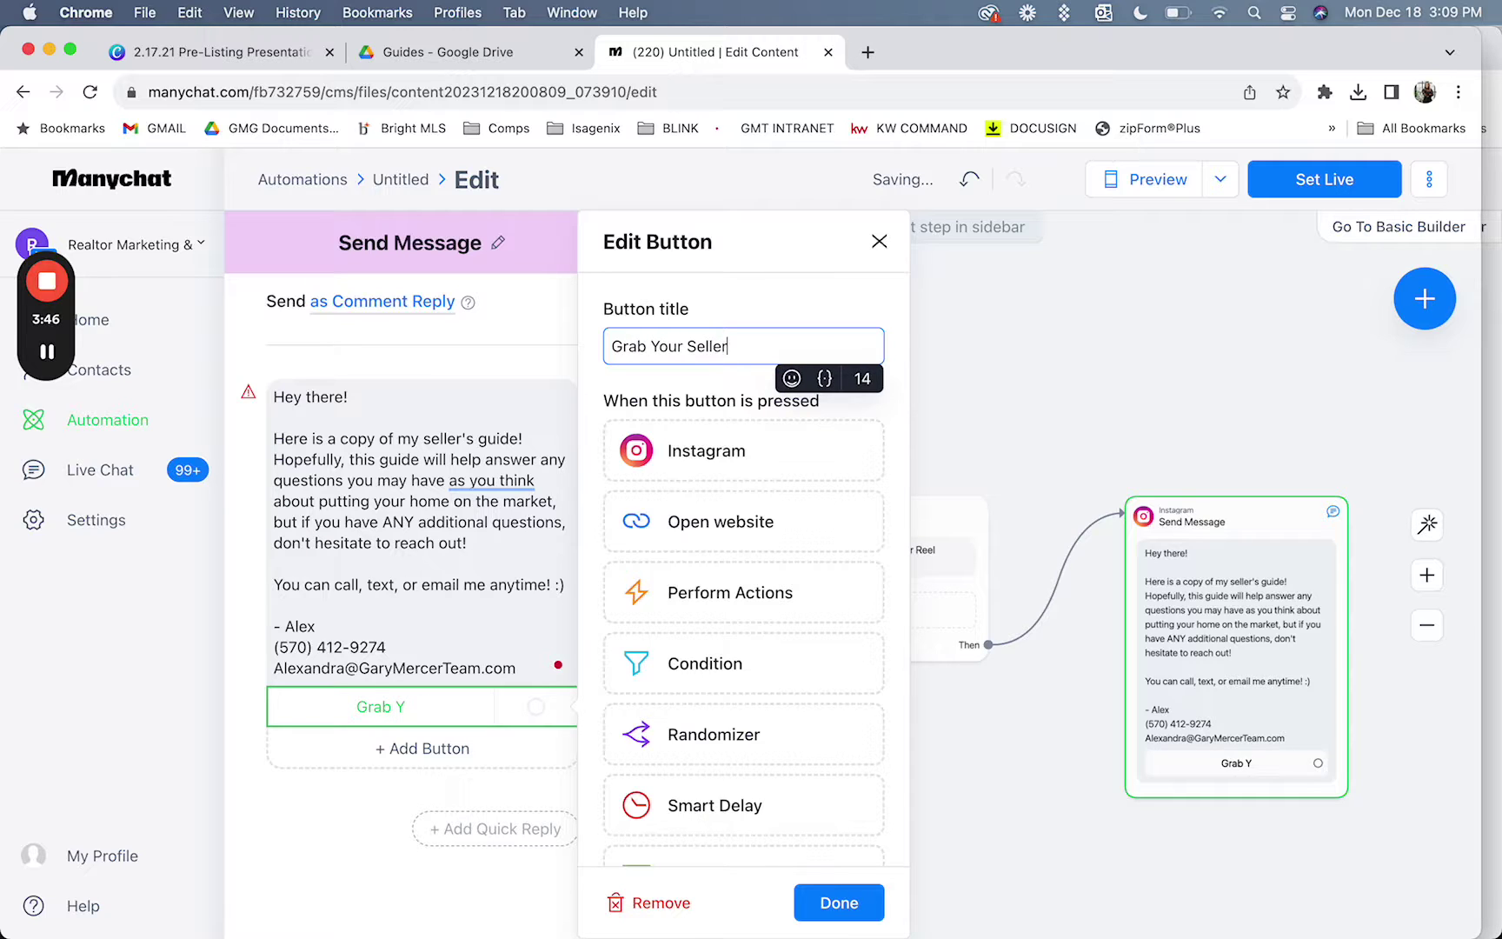
{"action": "type", "text": "'s Gyi"}
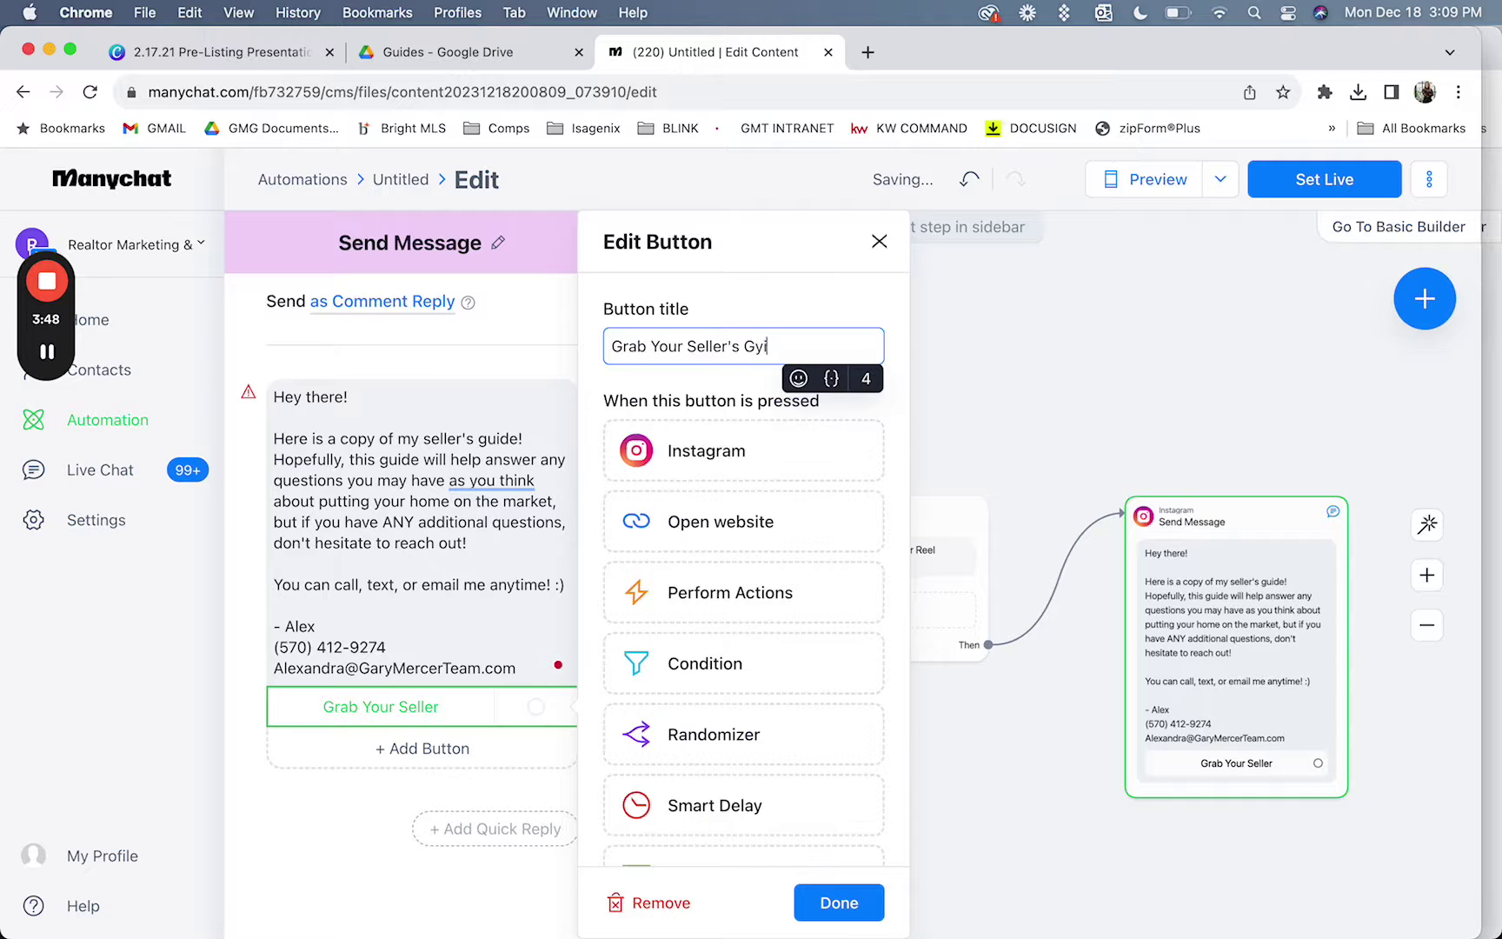
{"action": "key", "text": "BackSpace"}
{"action": "key", "text": "BackSpace"}
{"action": "type", "text": "uide"}
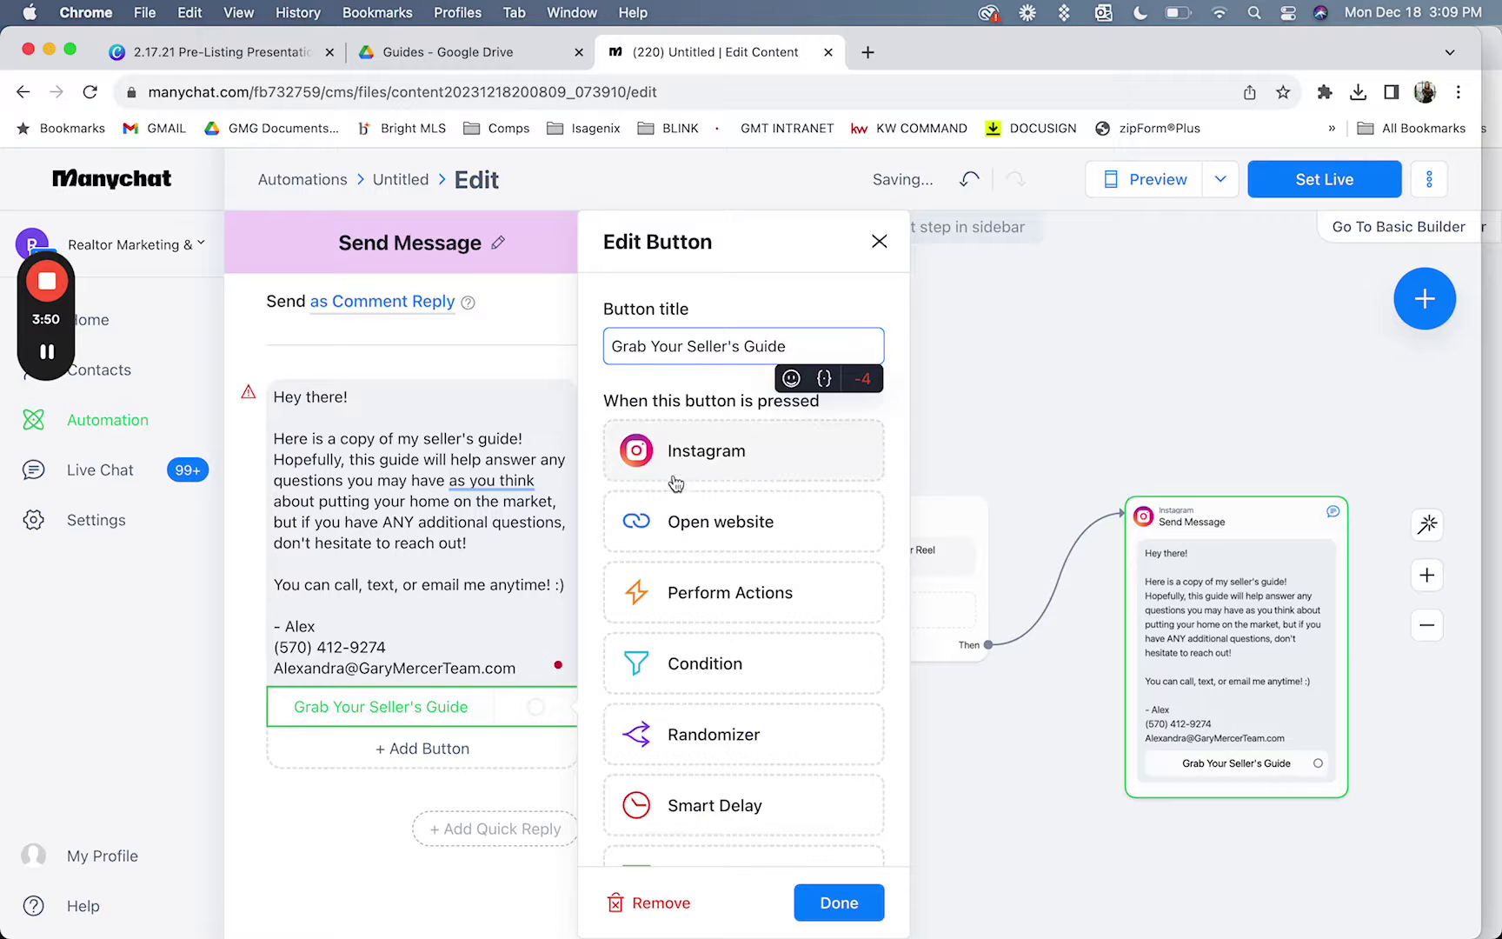
{"action": "left_click", "coordinate": [660, 522]}
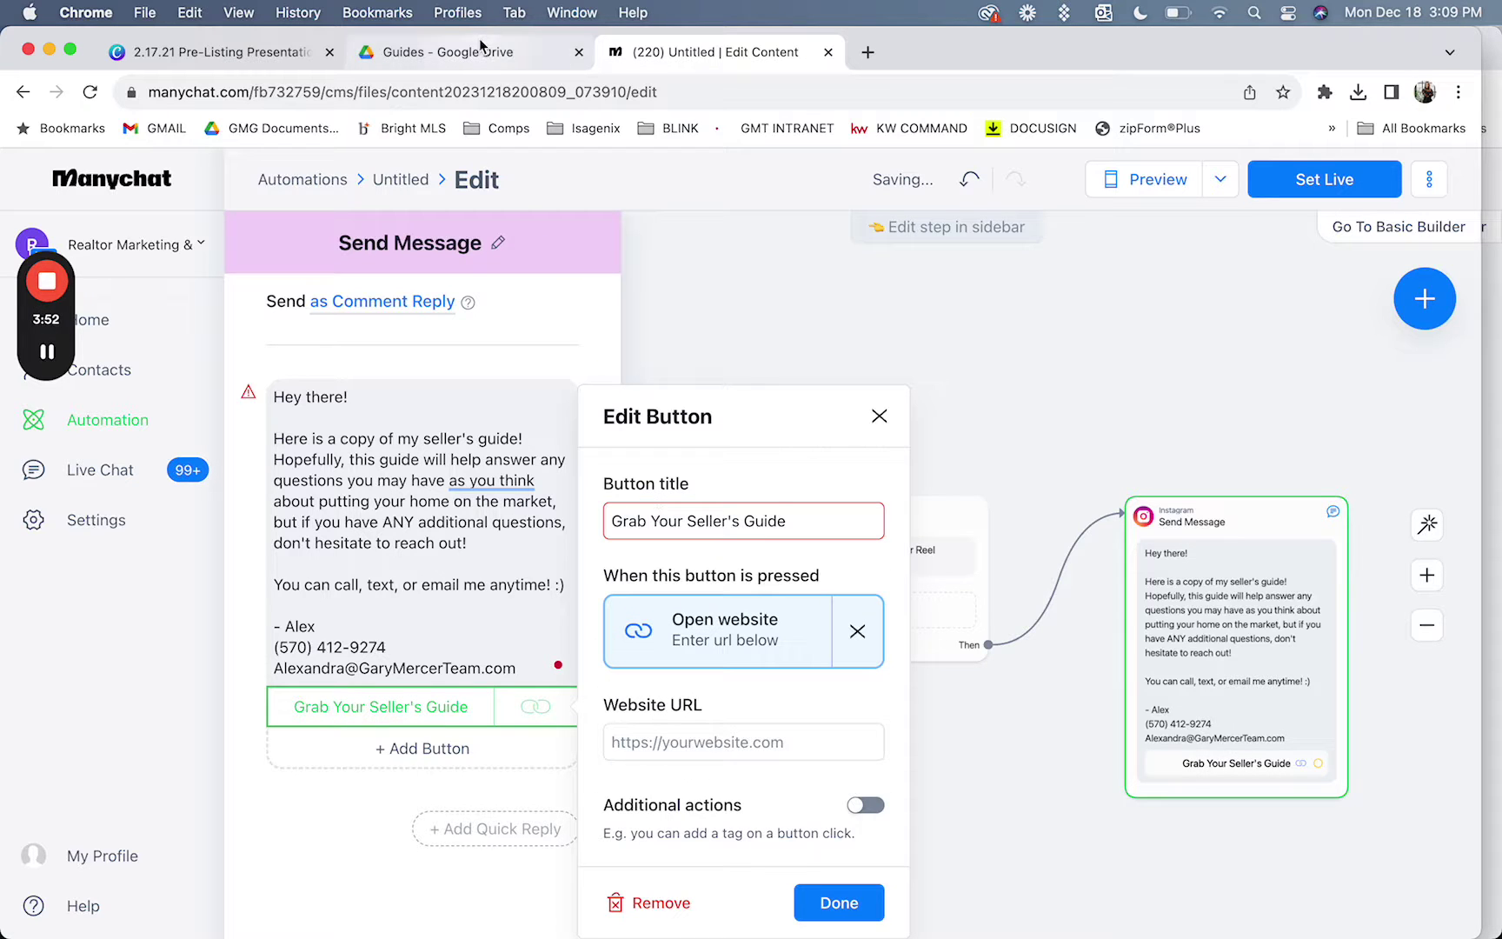
{"action": "left_click", "coordinate": [447, 52]}
{"action": "left_click", "coordinate": [536, 753]}
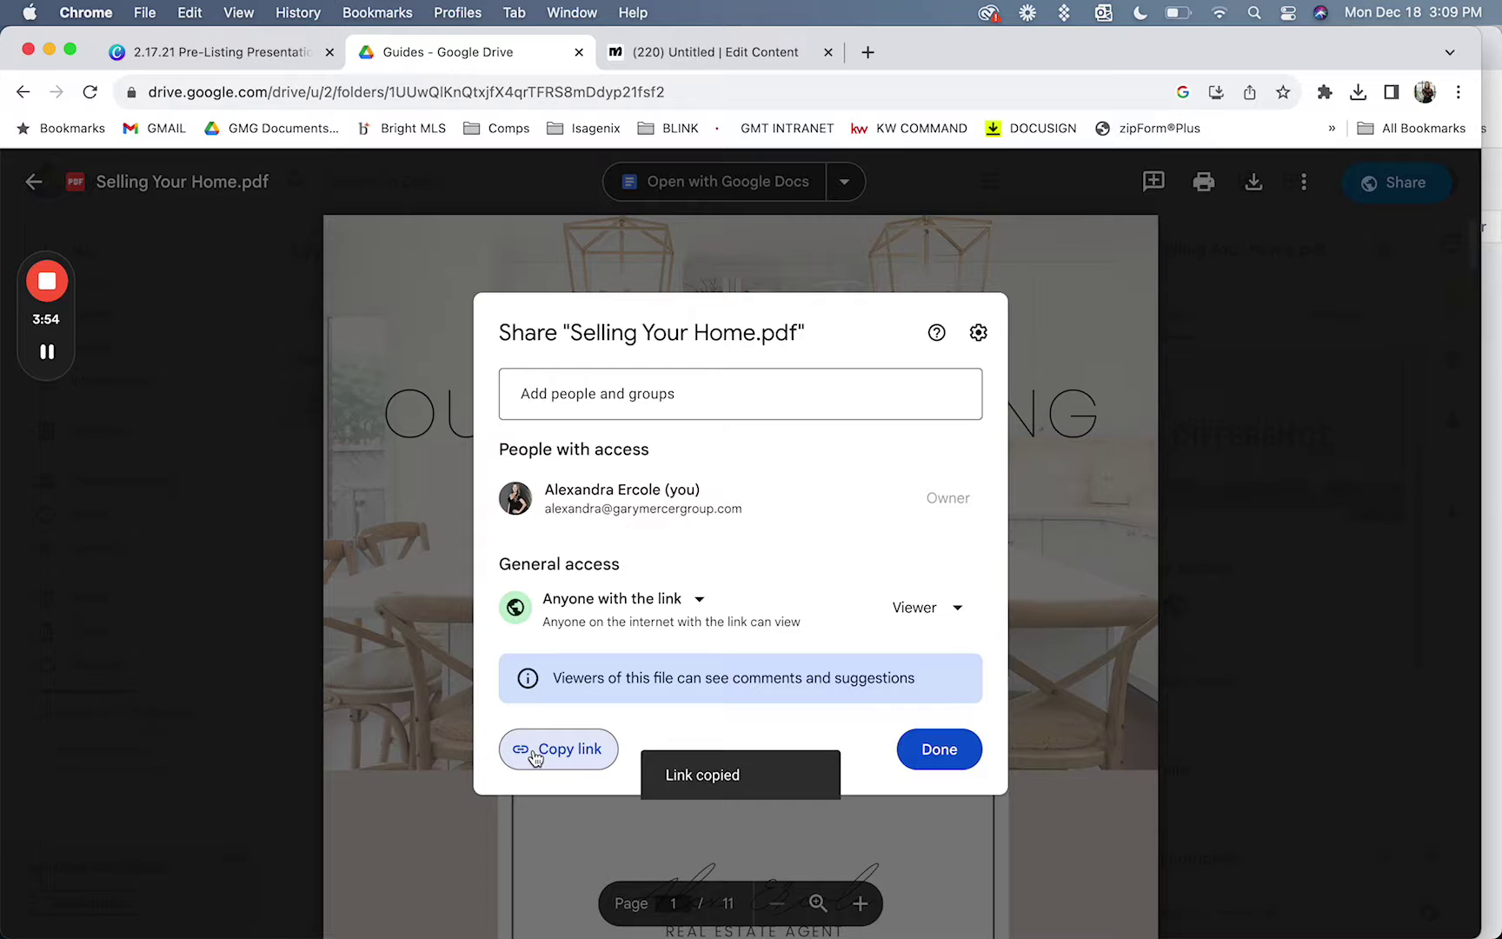
{"action": "left_click", "coordinate": [716, 51]}
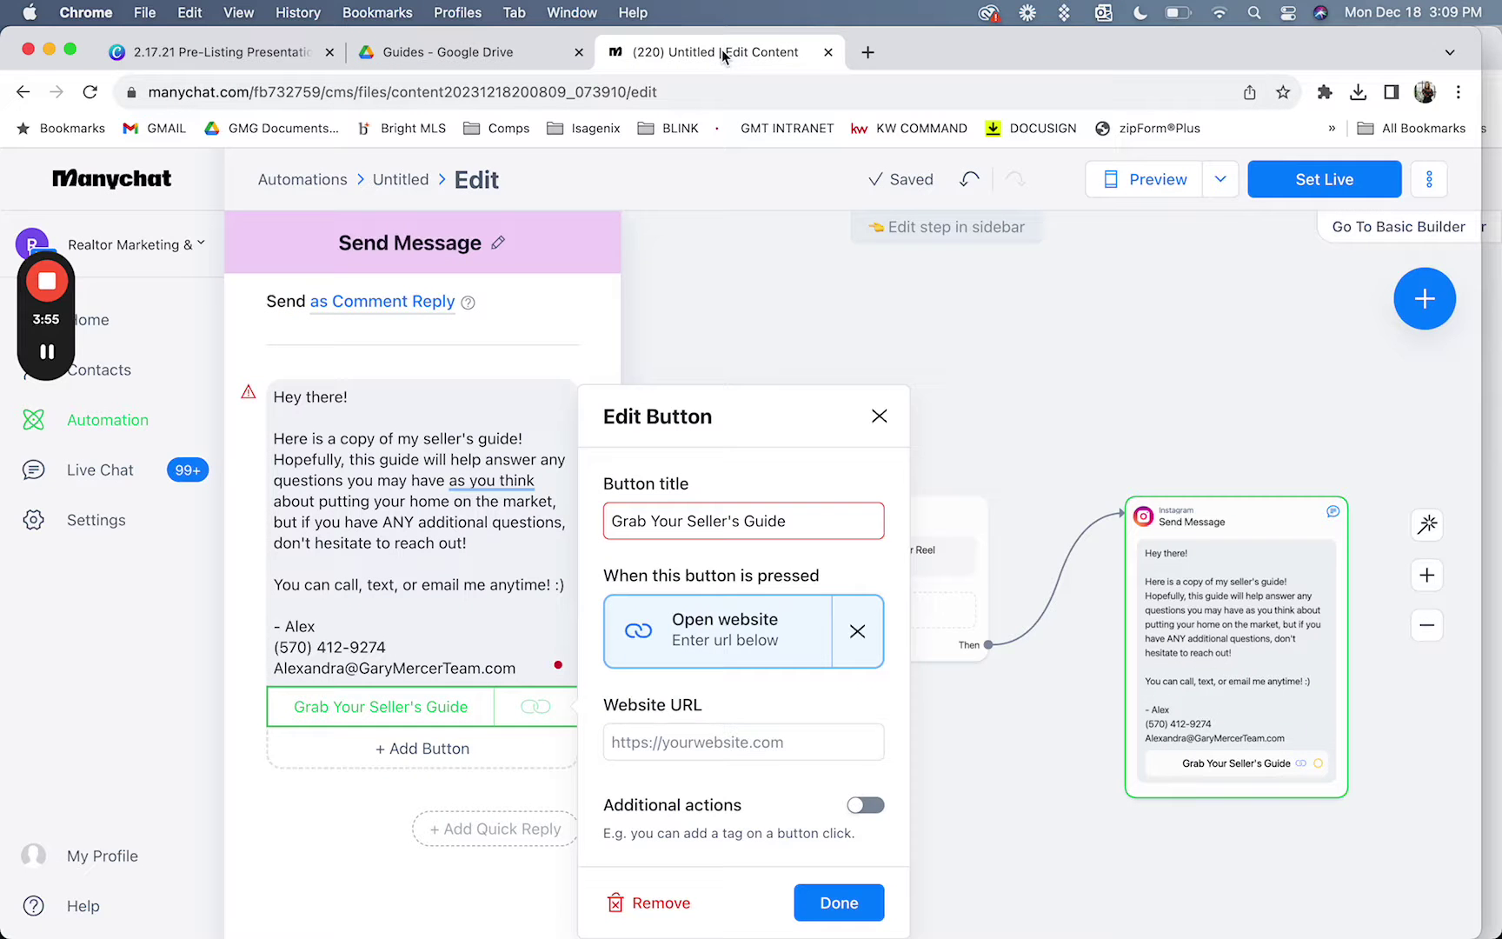
{"action": "left_click", "coordinate": [629, 741]}
{"action": "key", "text": "super+v"}
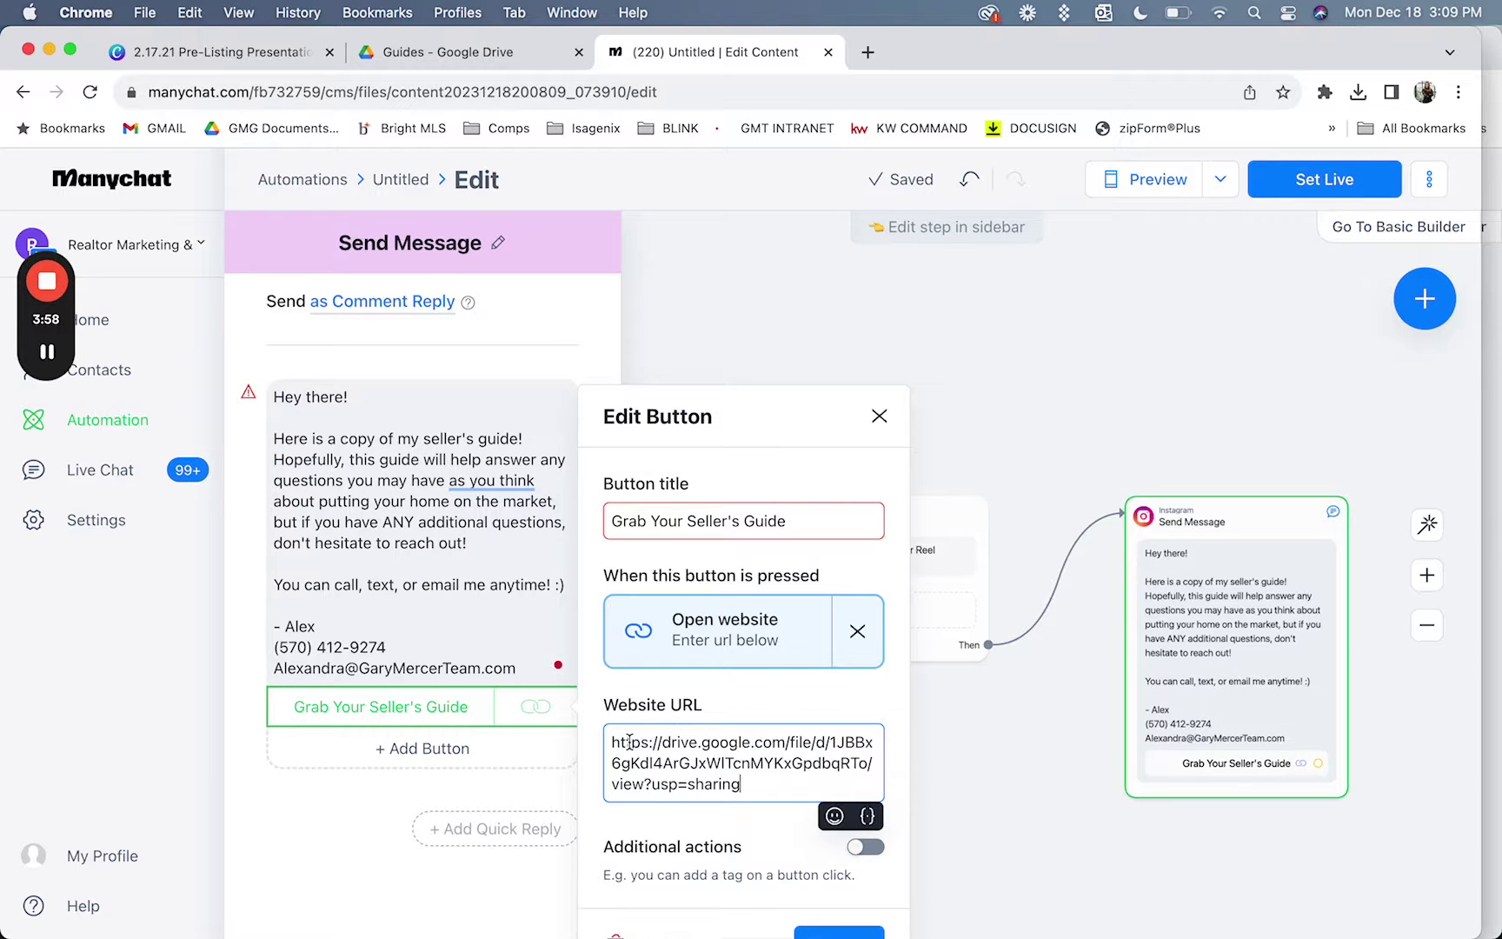
{"action": "left_click", "coordinate": [810, 902]}
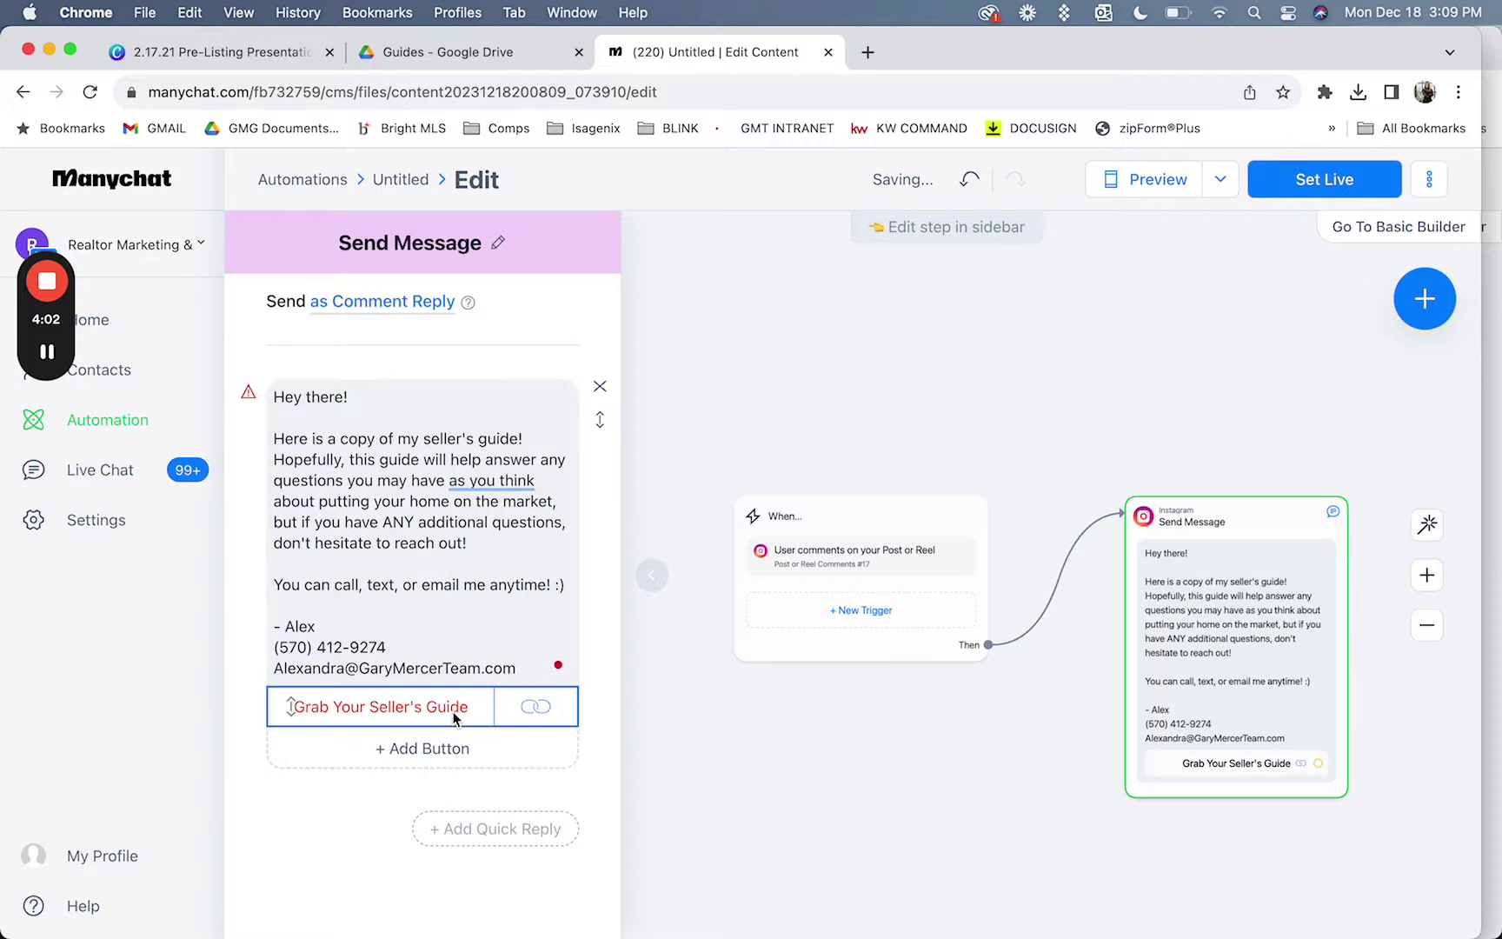
Retitle the button to Seller's Guide by deleting 'Grab Your' and the extra 's'
{"action": "left_click", "coordinate": [380, 706]}
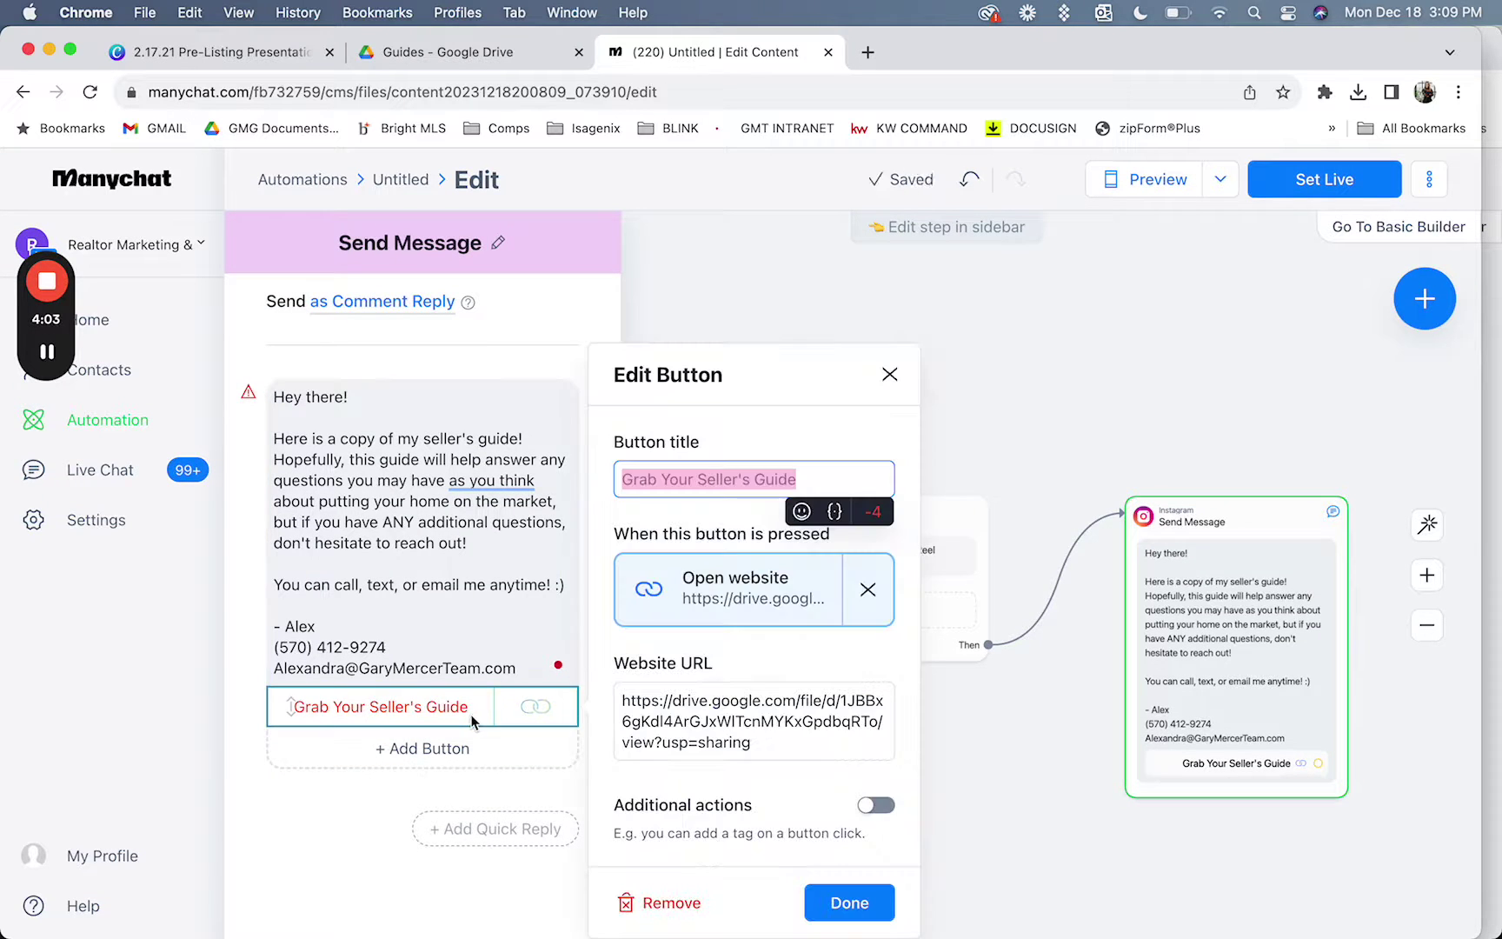
{"action": "left_click", "coordinate": [816, 480]}
{"action": "key", "text": "BackSpace"}
{"action": "key", "text": "BackSpace"}
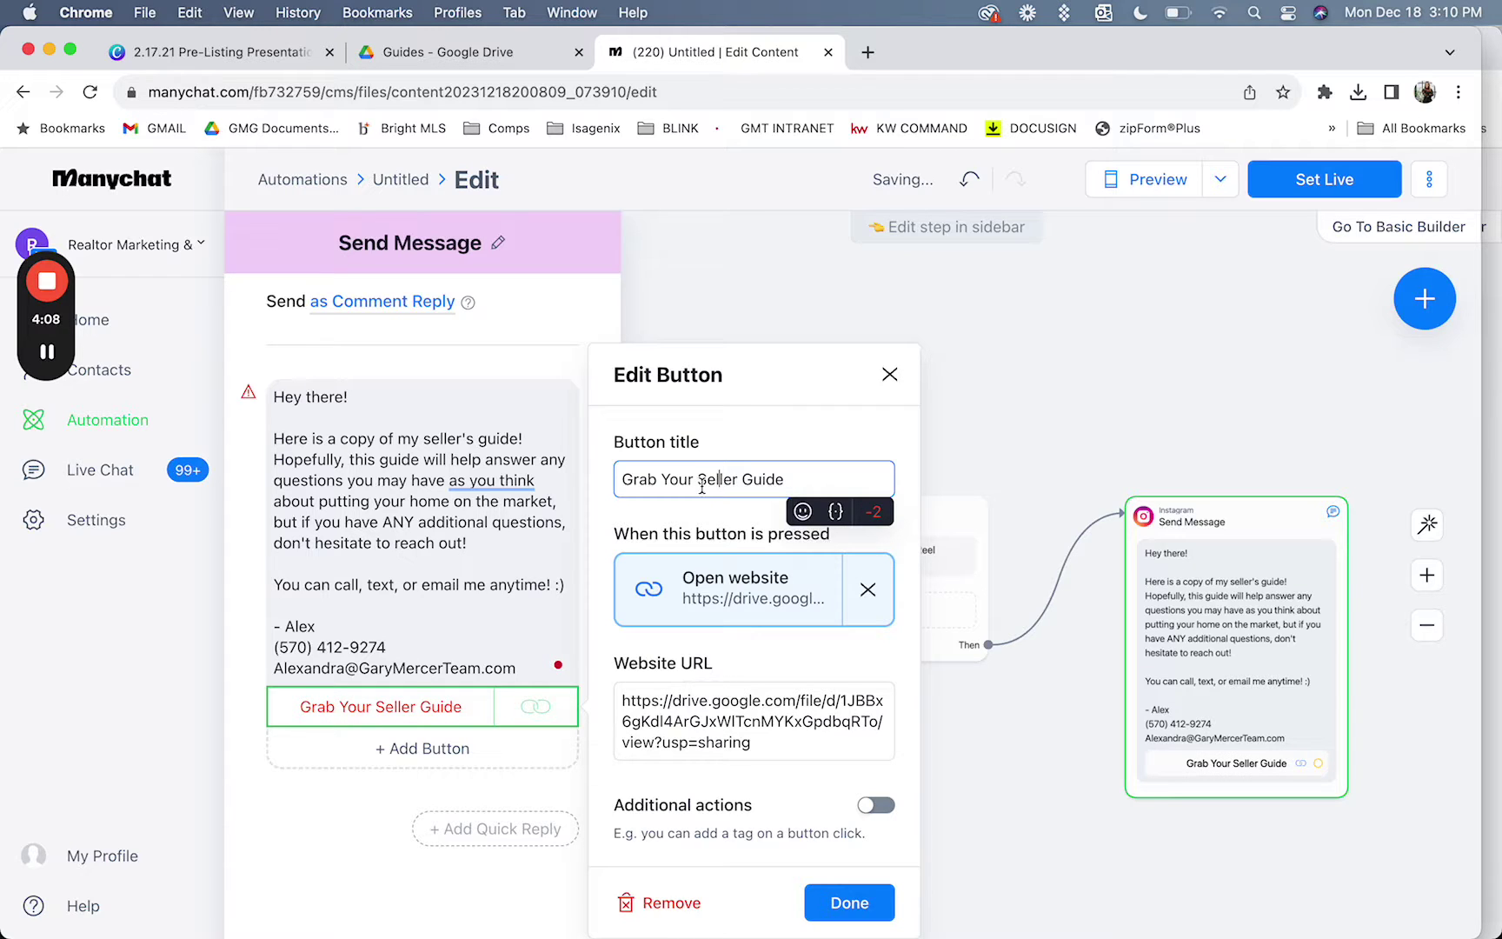
{"action": "left_click_drag", "start_coordinate": [698, 479], "coordinate": [606, 479]}
{"action": "key", "text": "BackSpace"}
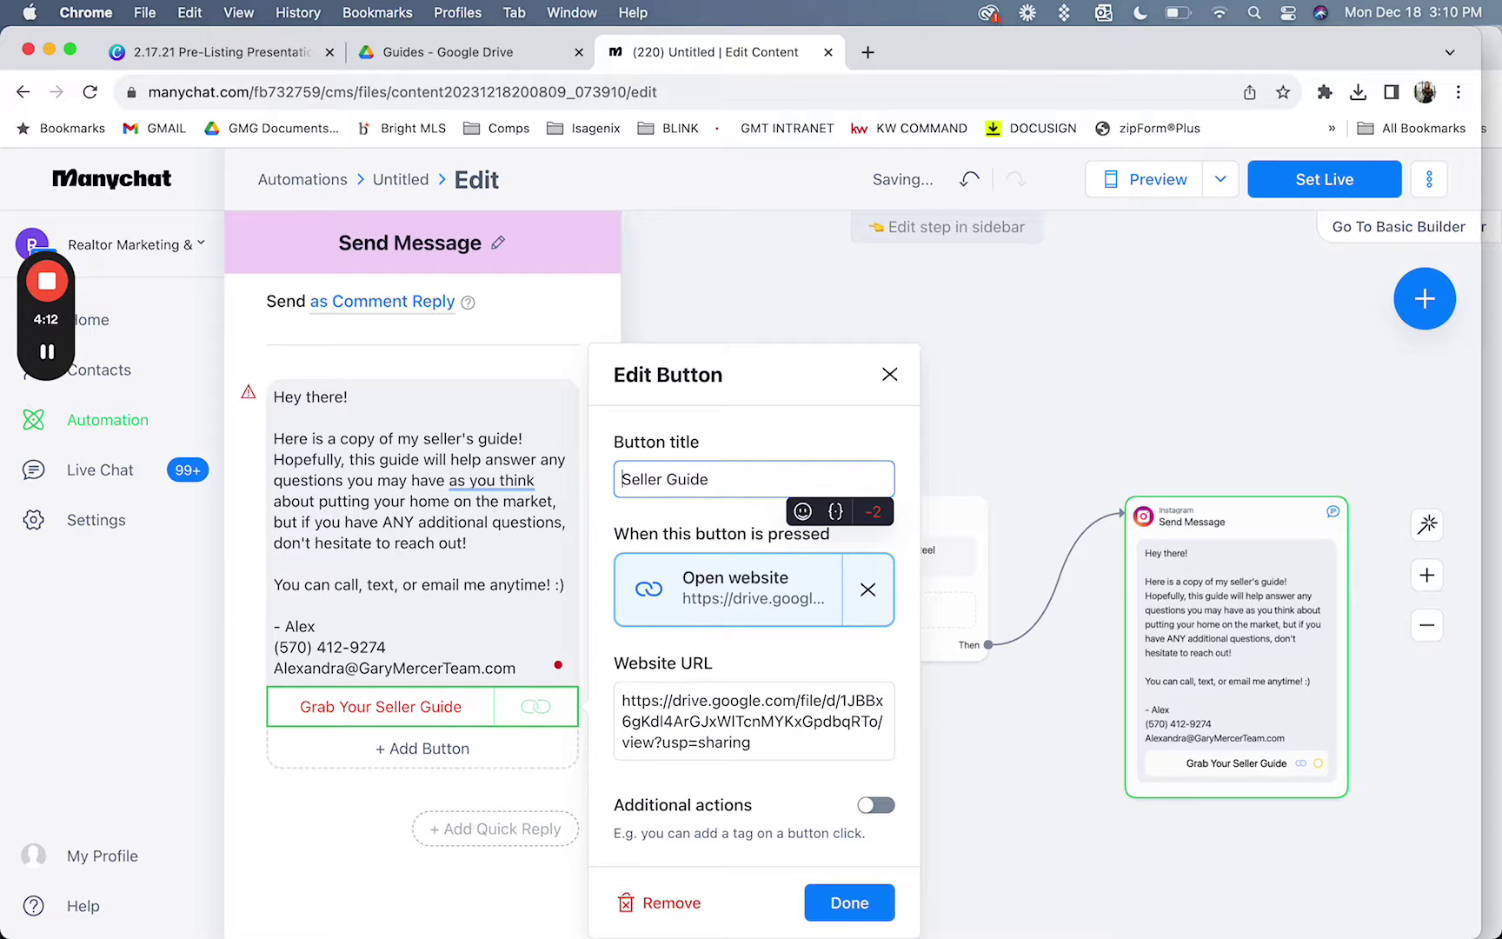
{"action": "type", "text": "'s"}
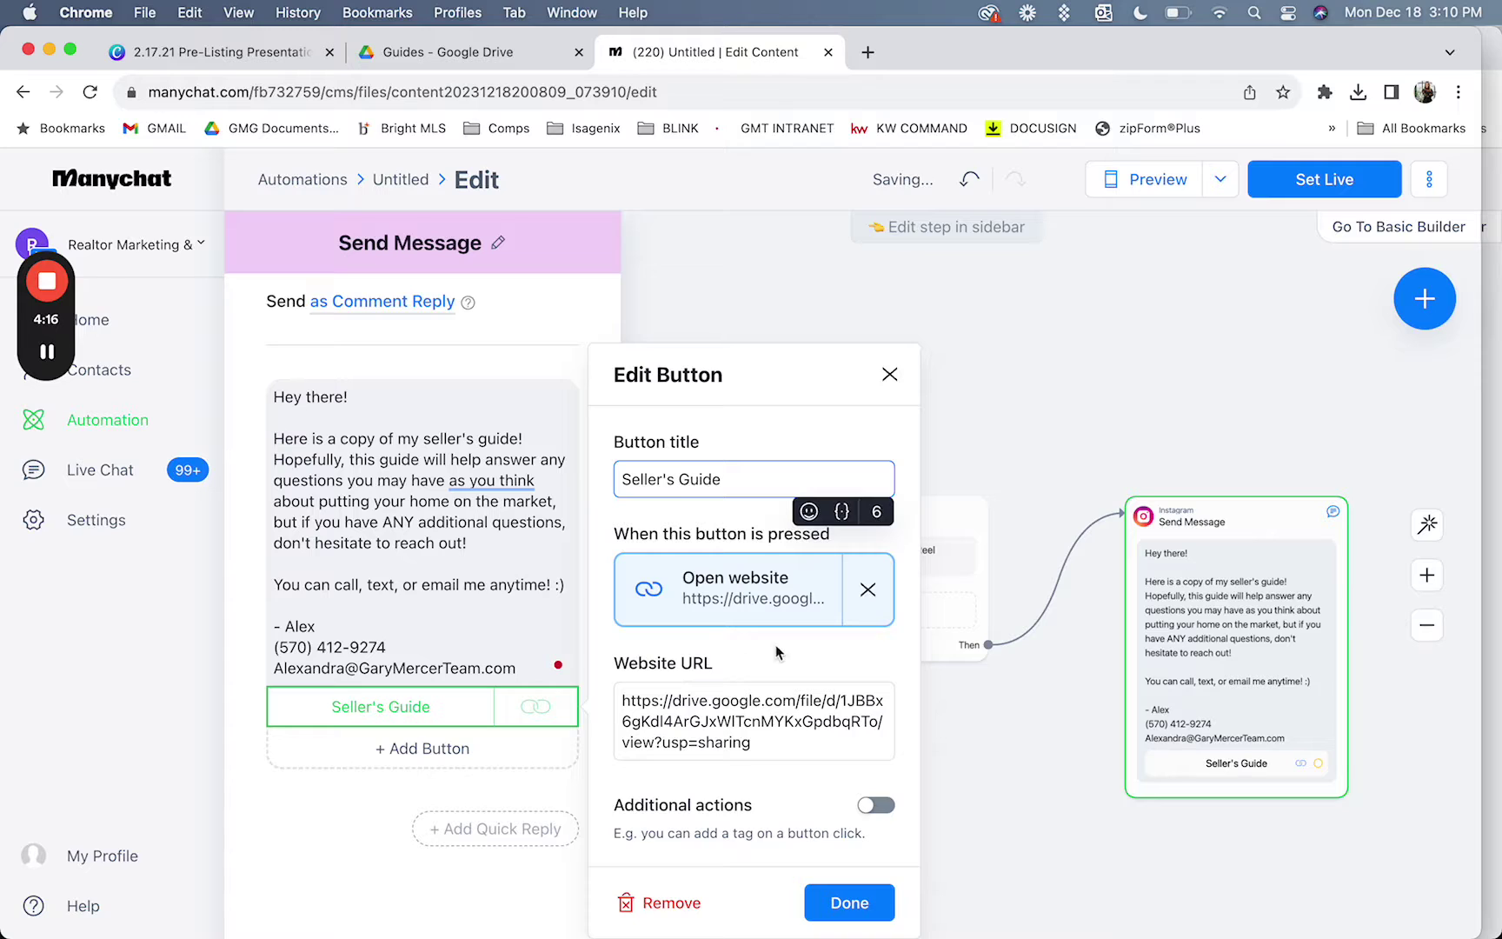
Confirm the renamed Seller's Guide button, then reopen it and select its Drive website address
{"action": "left_click", "coordinate": [833, 903]}
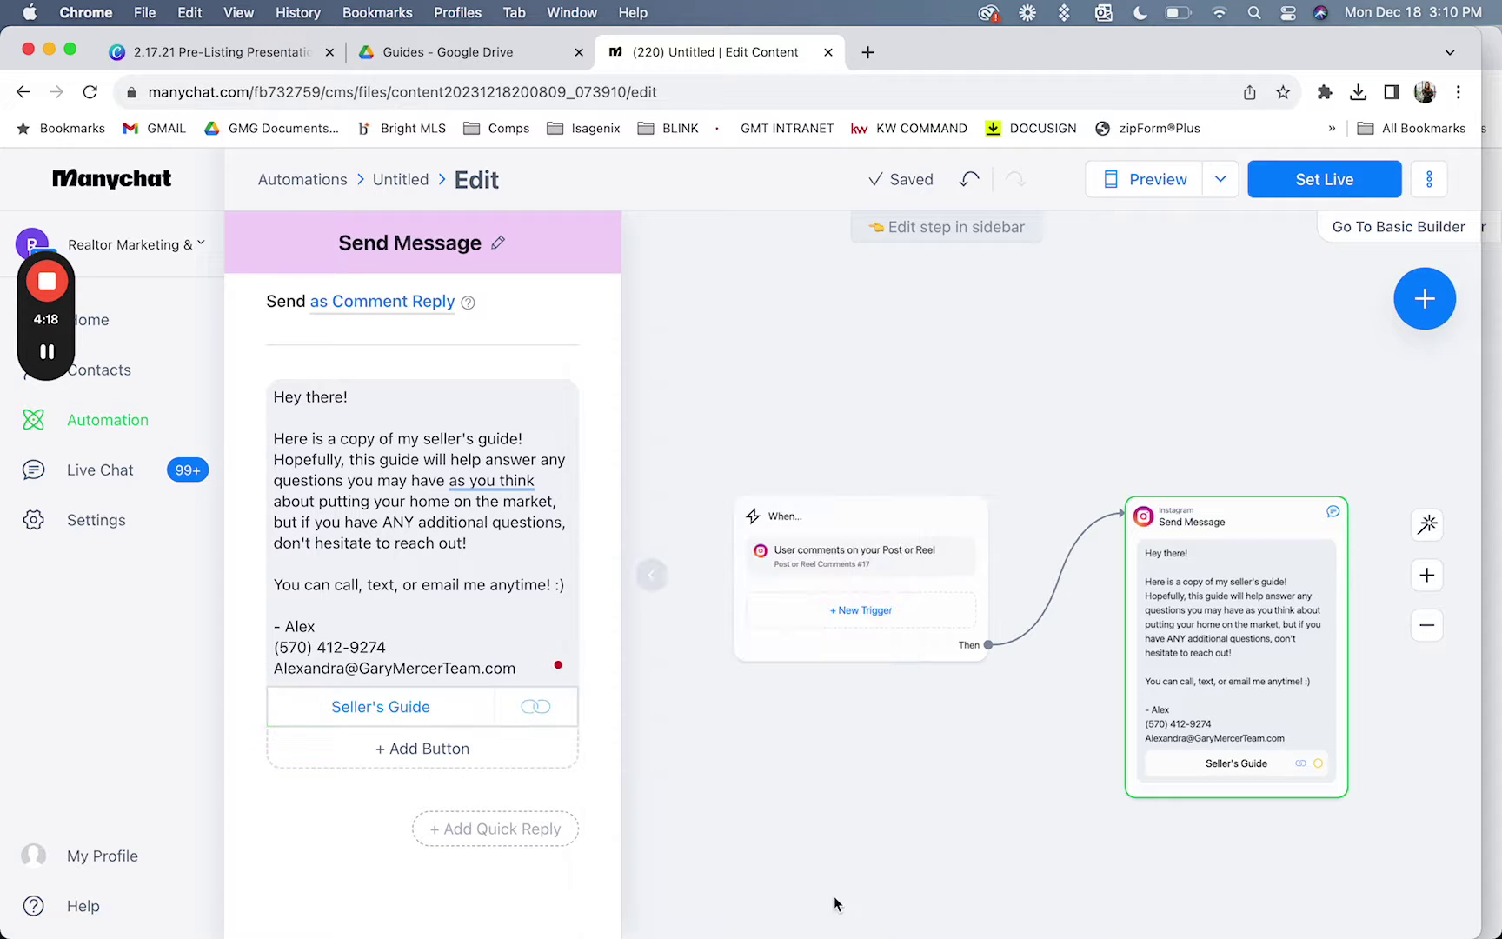
{"action": "left_click", "coordinate": [371, 493]}
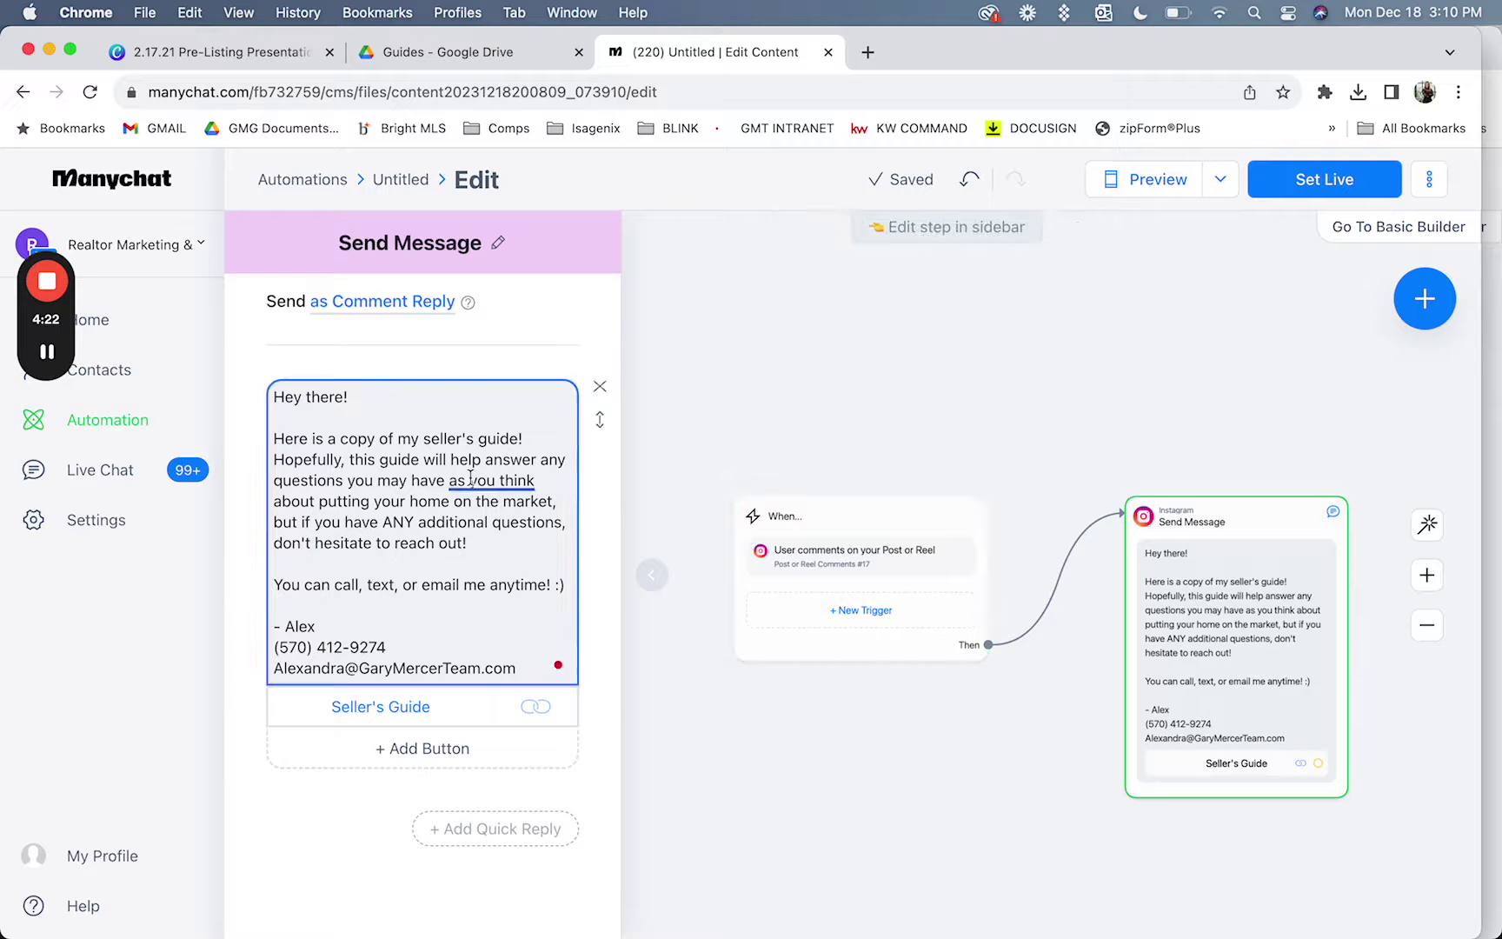
{"action": "left_click", "coordinate": [621, 667]}
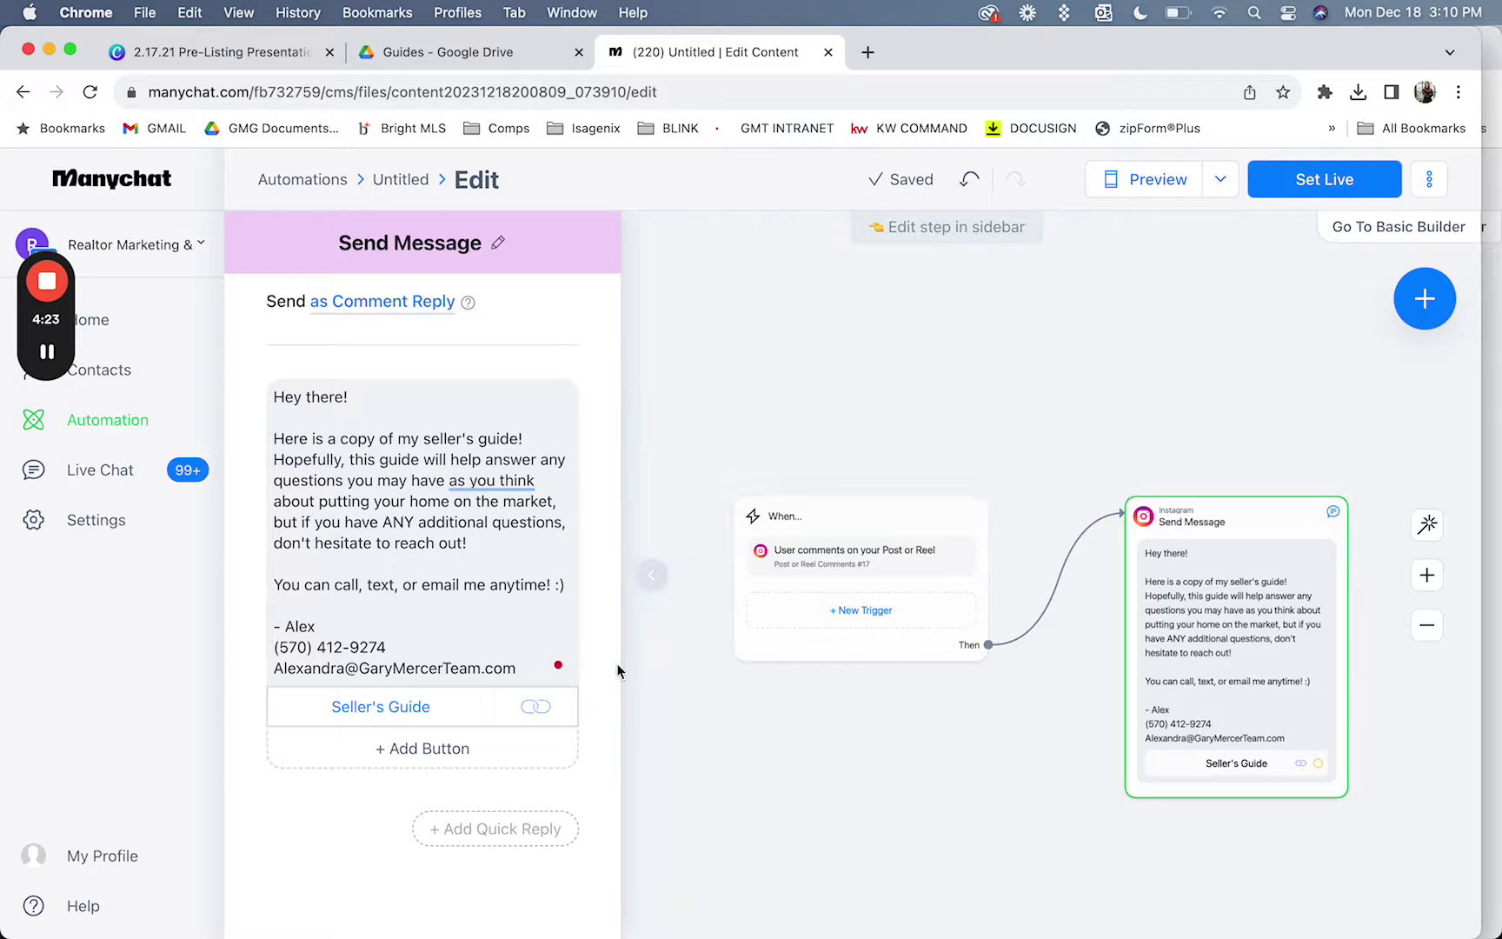
{"action": "left_click", "coordinate": [1239, 763]}
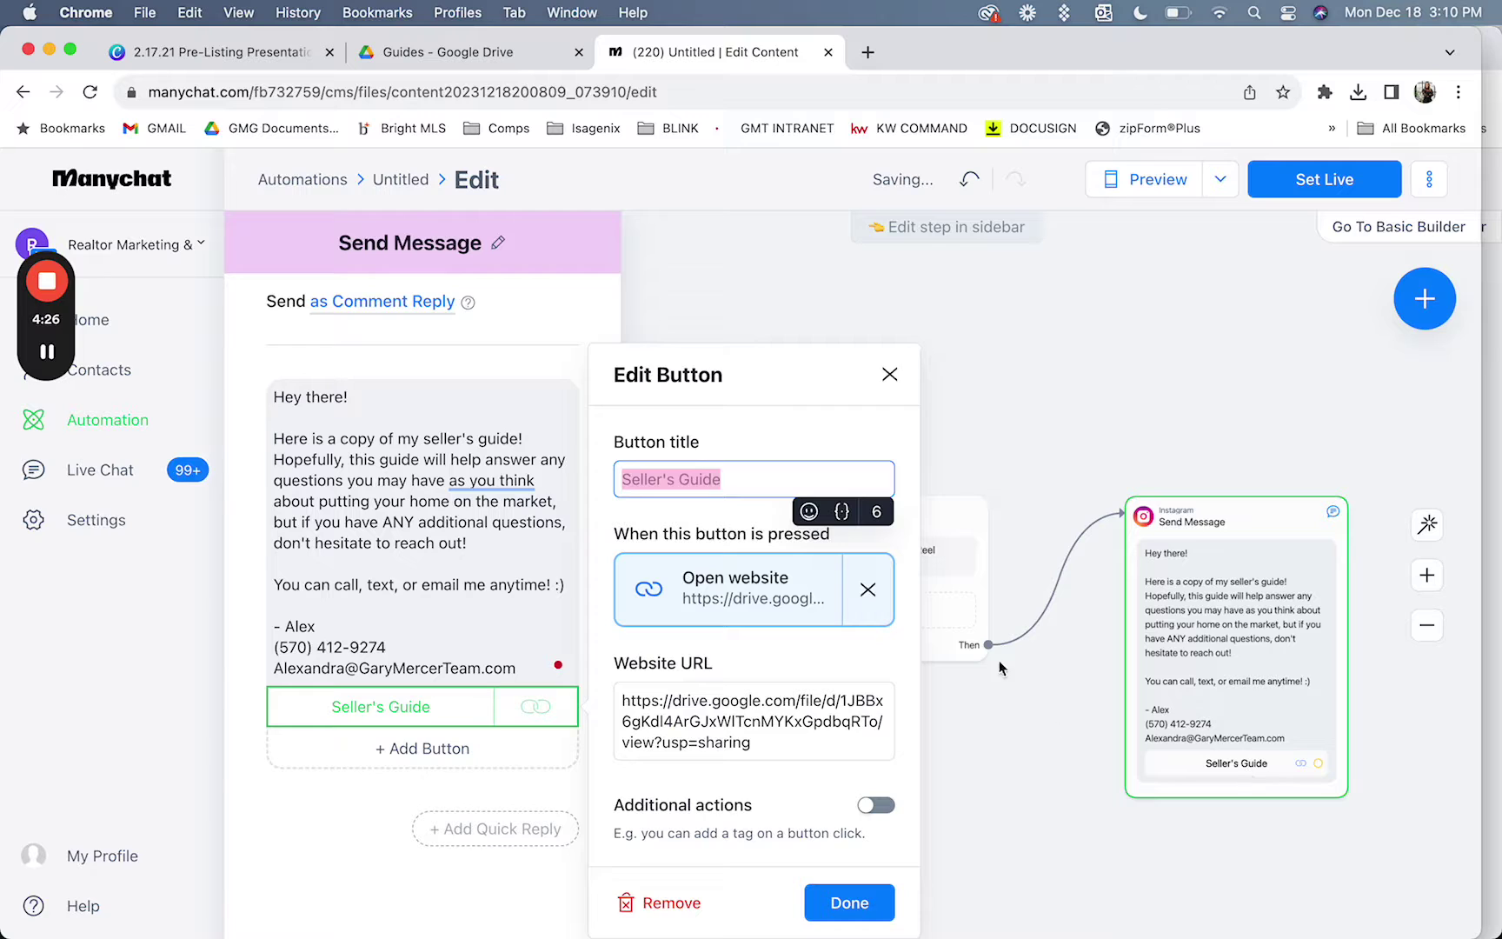
{"action": "left_click", "coordinate": [733, 731]}
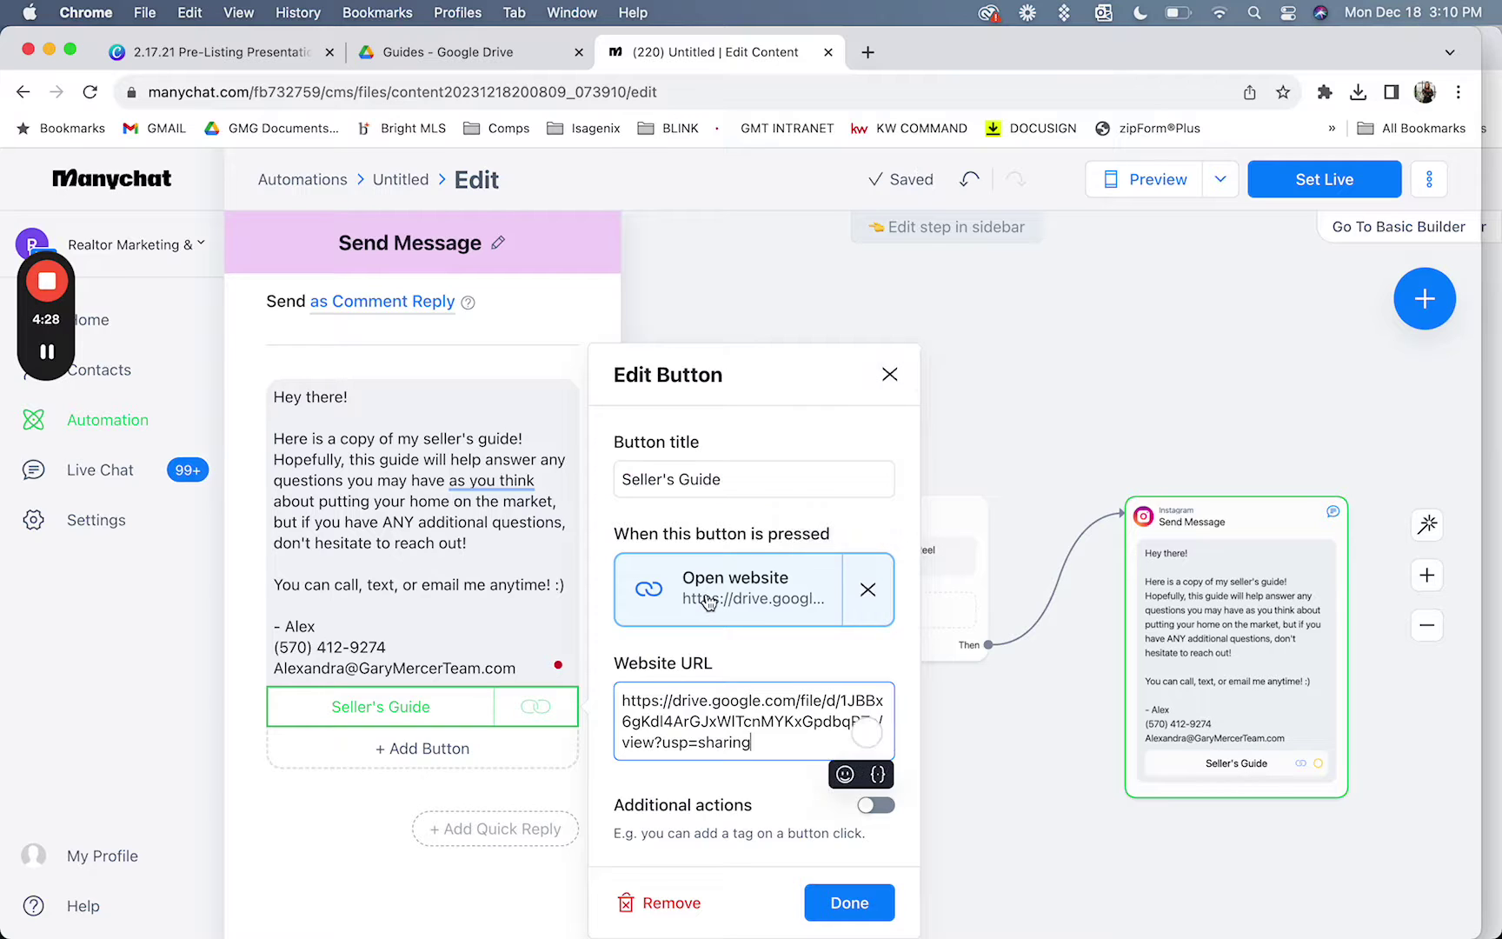
{"action": "triple_click", "coordinate": [733, 731]}
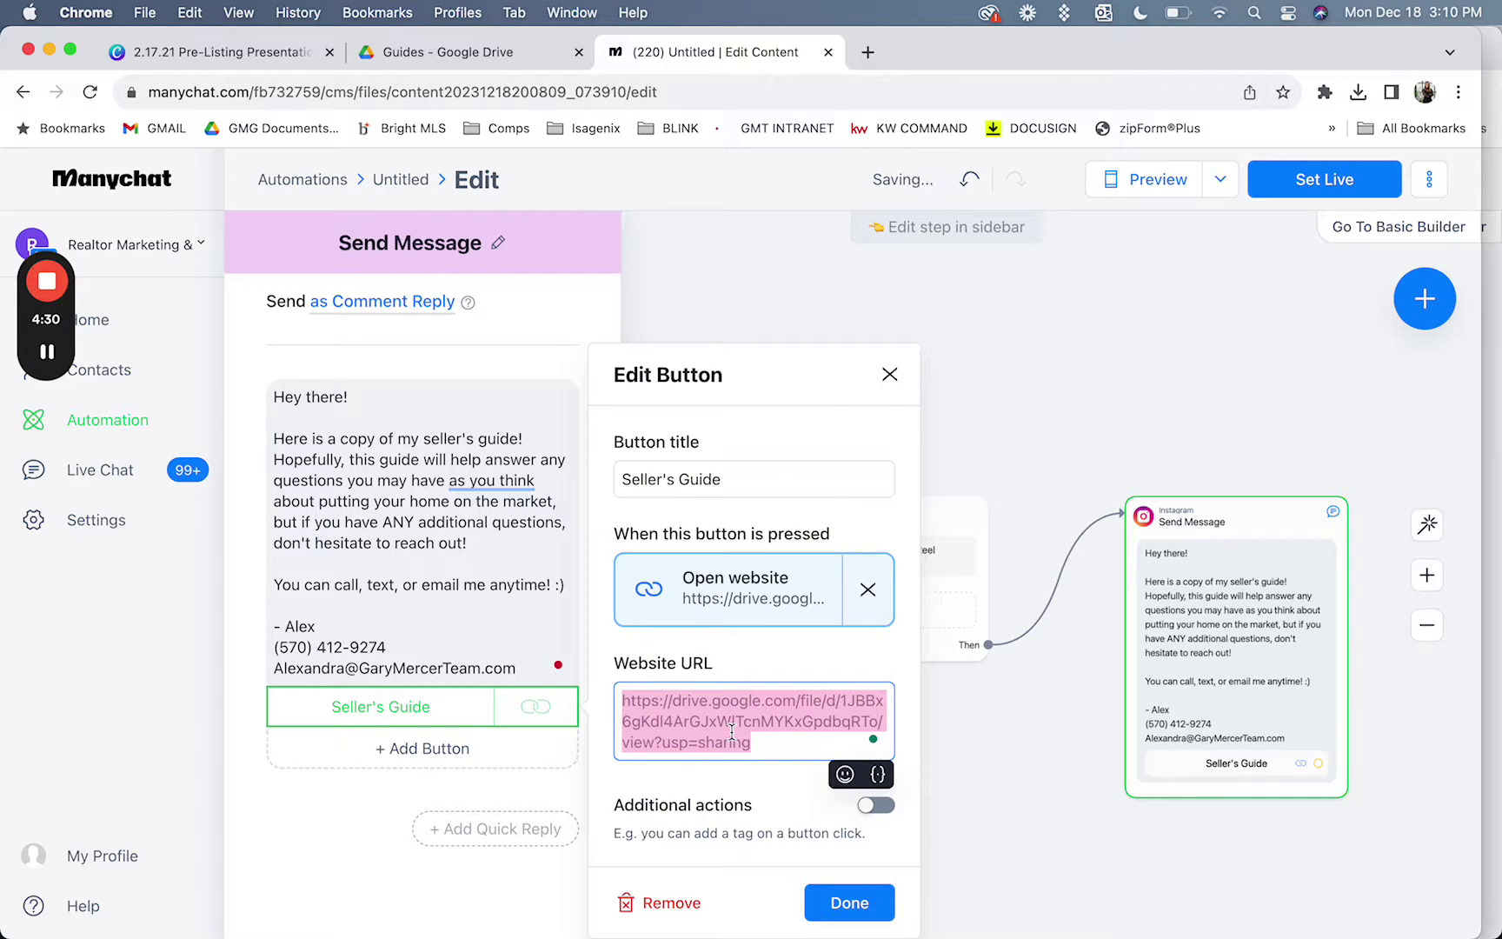
Open the copied Drive link in a new tab to check it loads Selling Your Home.pdf
{"action": "key", "text": "super+c"}
{"action": "left_click", "coordinate": [867, 52]}
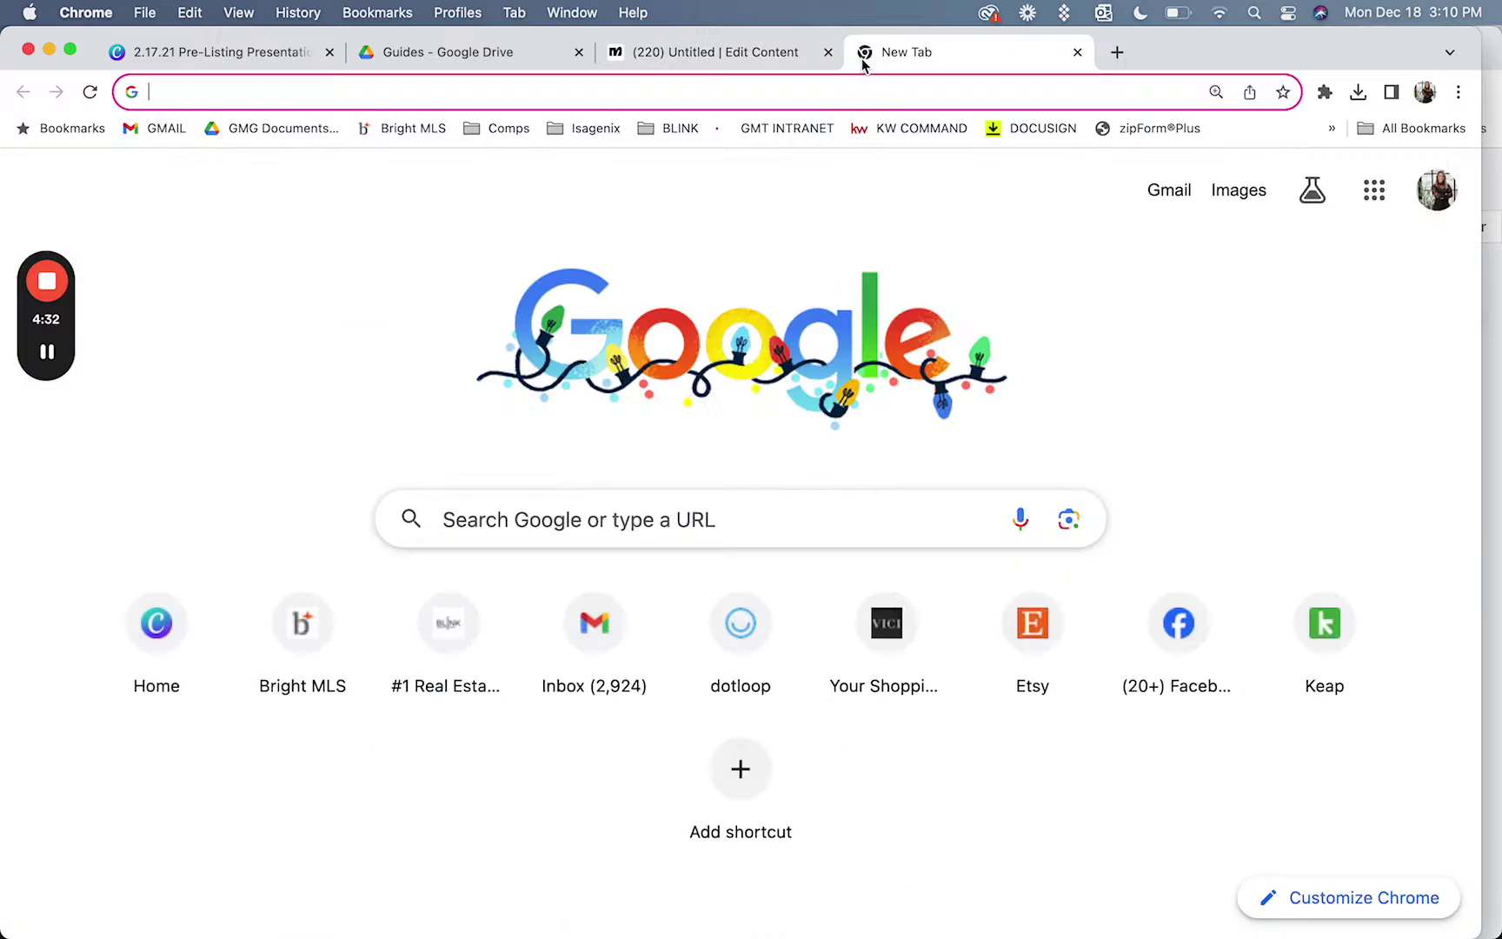
{"action": "key", "text": "super+v"}
{"action": "key", "text": "Return"}
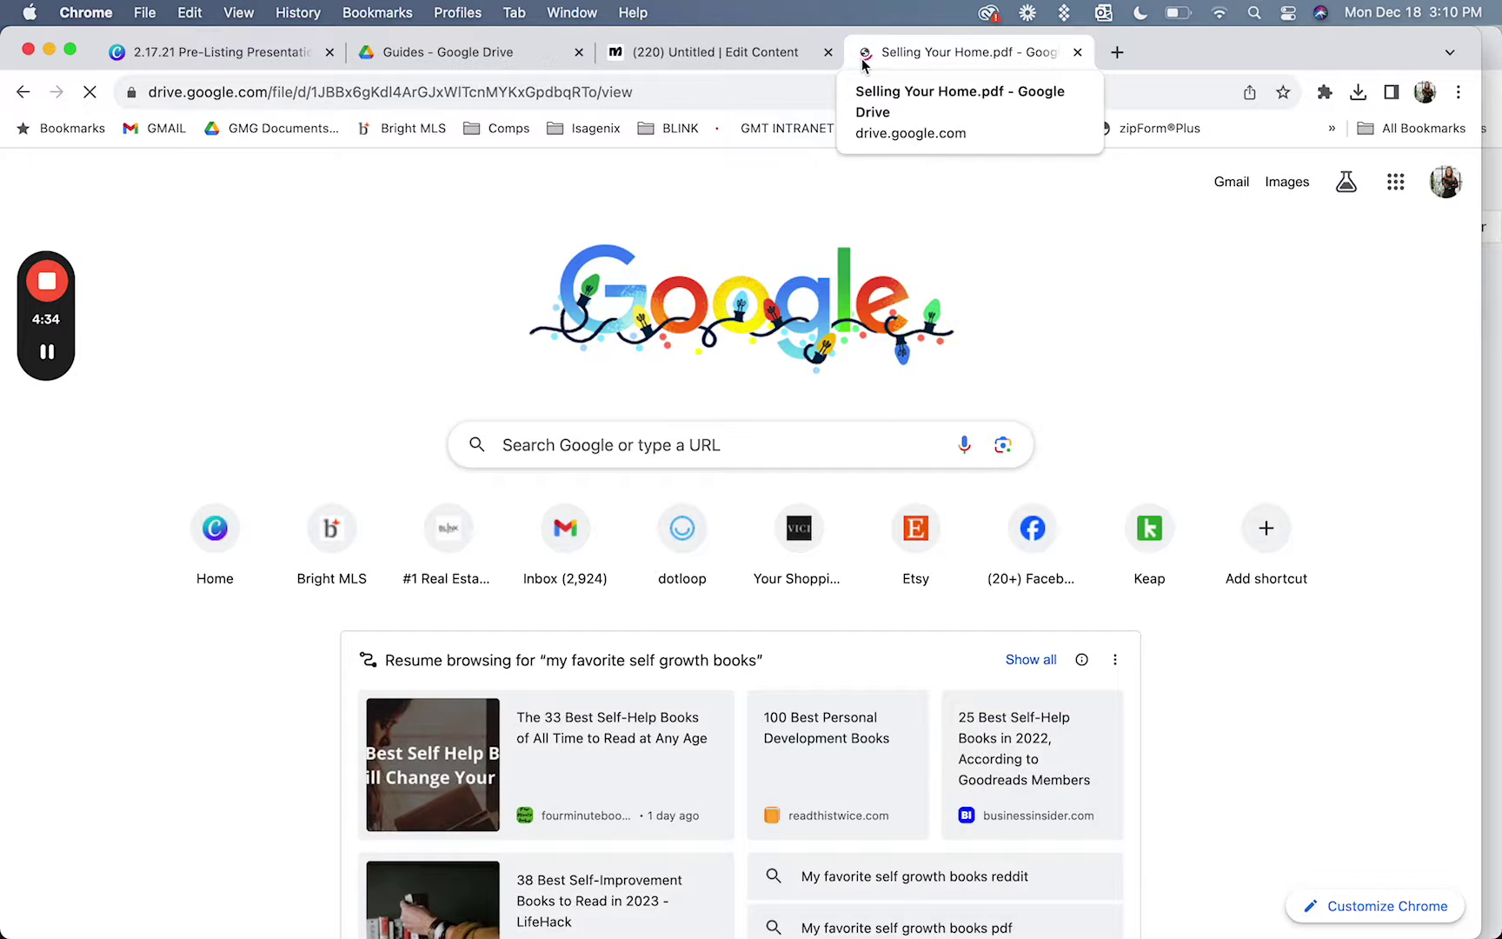
{"action": "scroll", "coordinate": [636, 405], "scroll_direction": "down", "scroll_amount": 5}
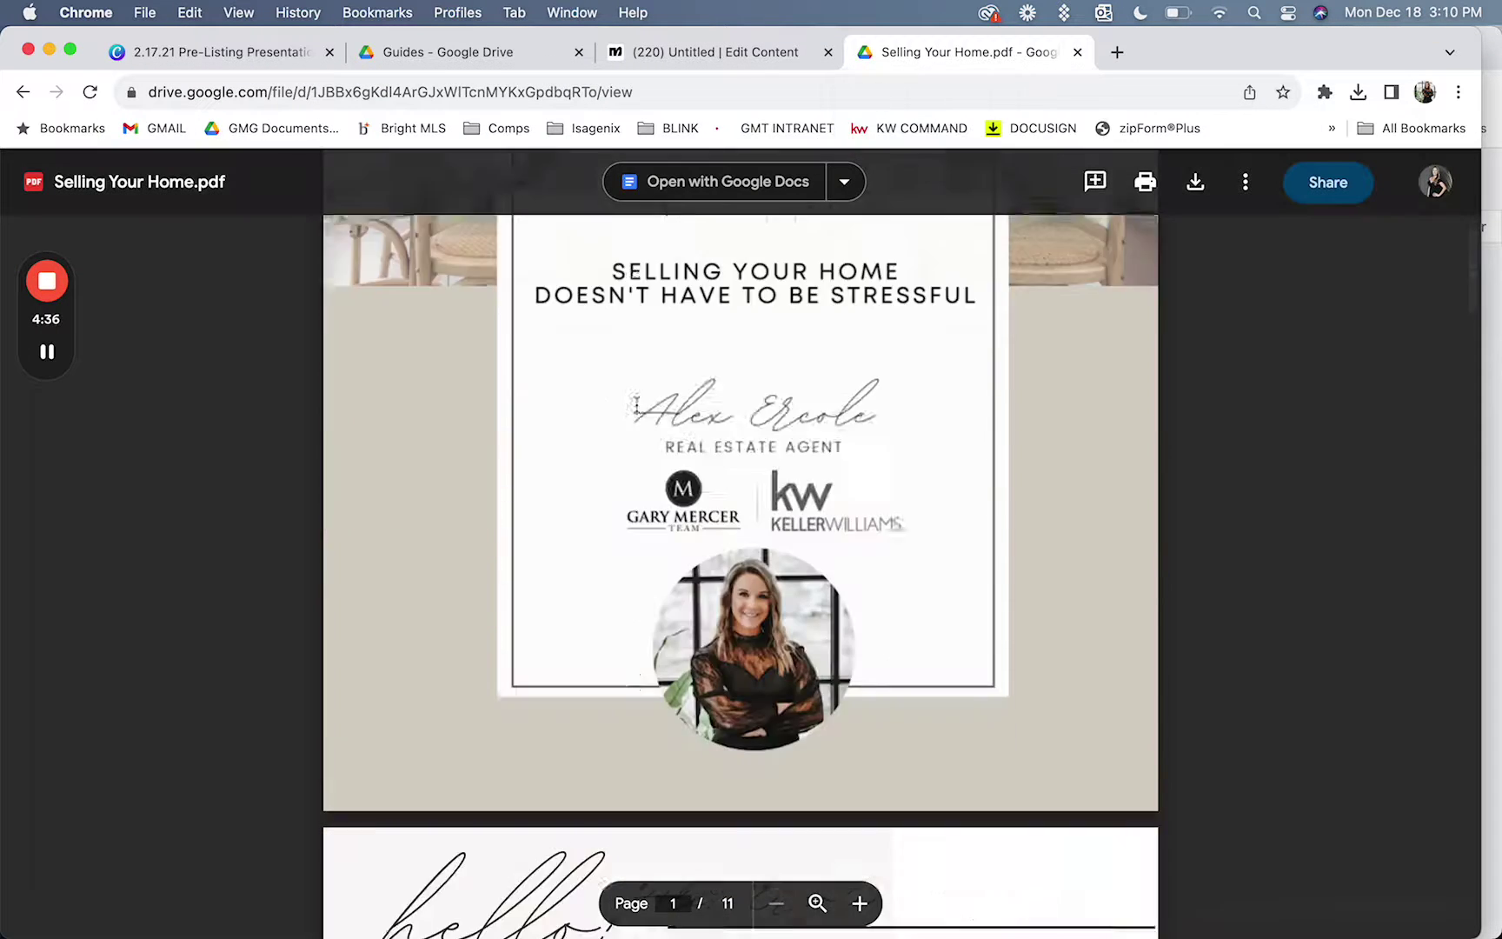
{"action": "scroll", "coordinate": [636, 405], "scroll_direction": "down", "scroll_amount": 5}
{"action": "scroll", "coordinate": [636, 404], "scroll_direction": "down", "scroll_amount": 5}
{"action": "scroll", "coordinate": [638, 406], "scroll_direction": "down", "scroll_amount": 5}
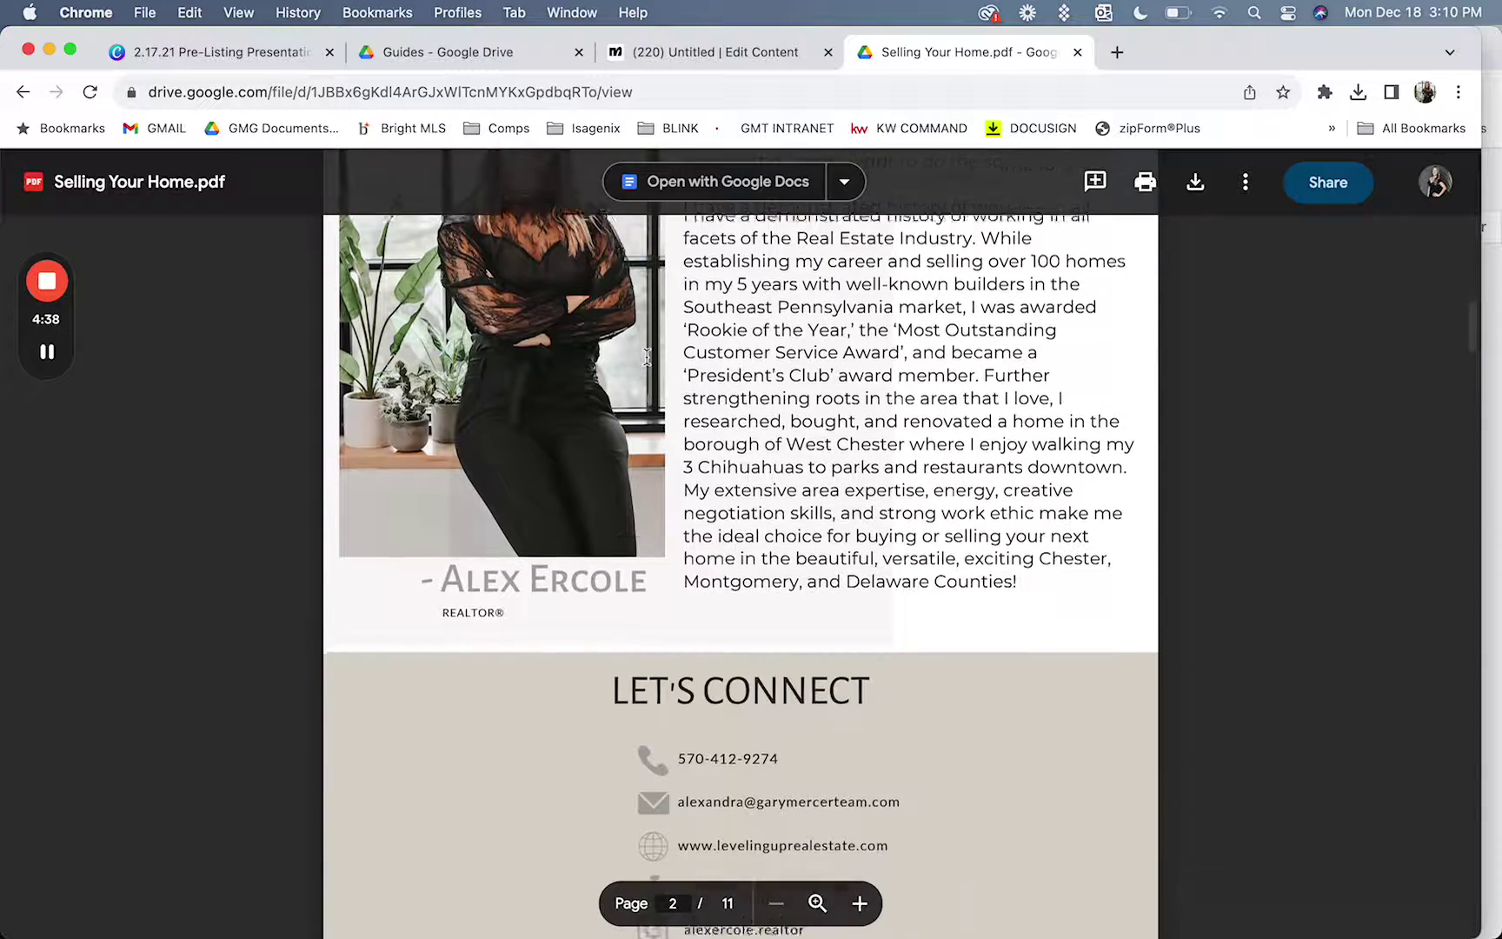
{"action": "scroll", "coordinate": [637, 405], "scroll_direction": "down", "scroll_amount": 2}
{"action": "left_click", "coordinate": [485, 56]}
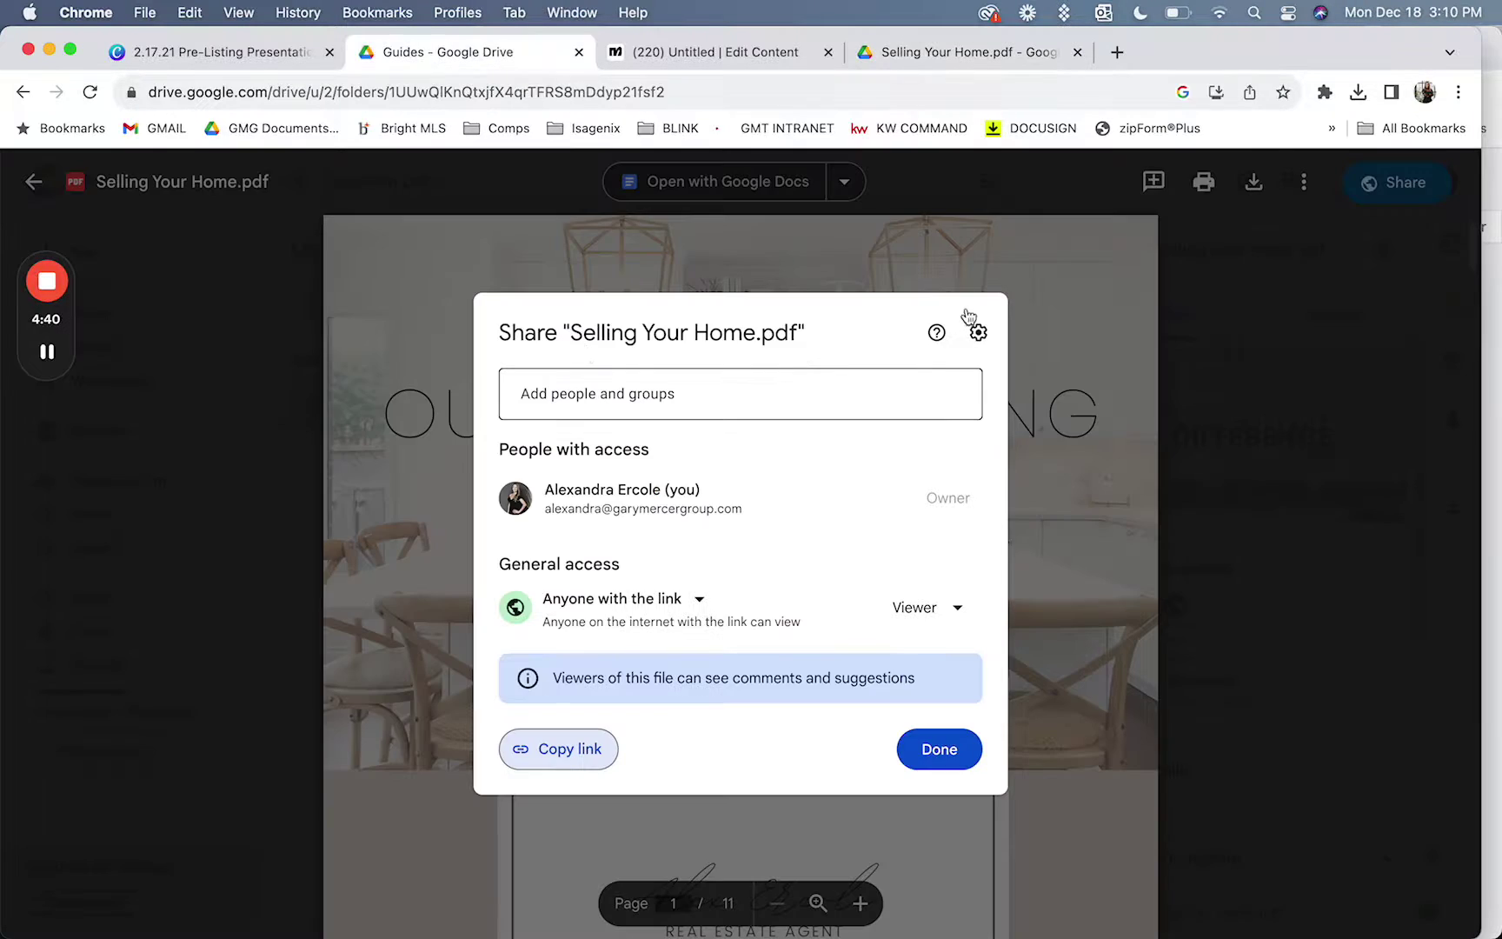
{"action": "left_click", "coordinate": [770, 55]}
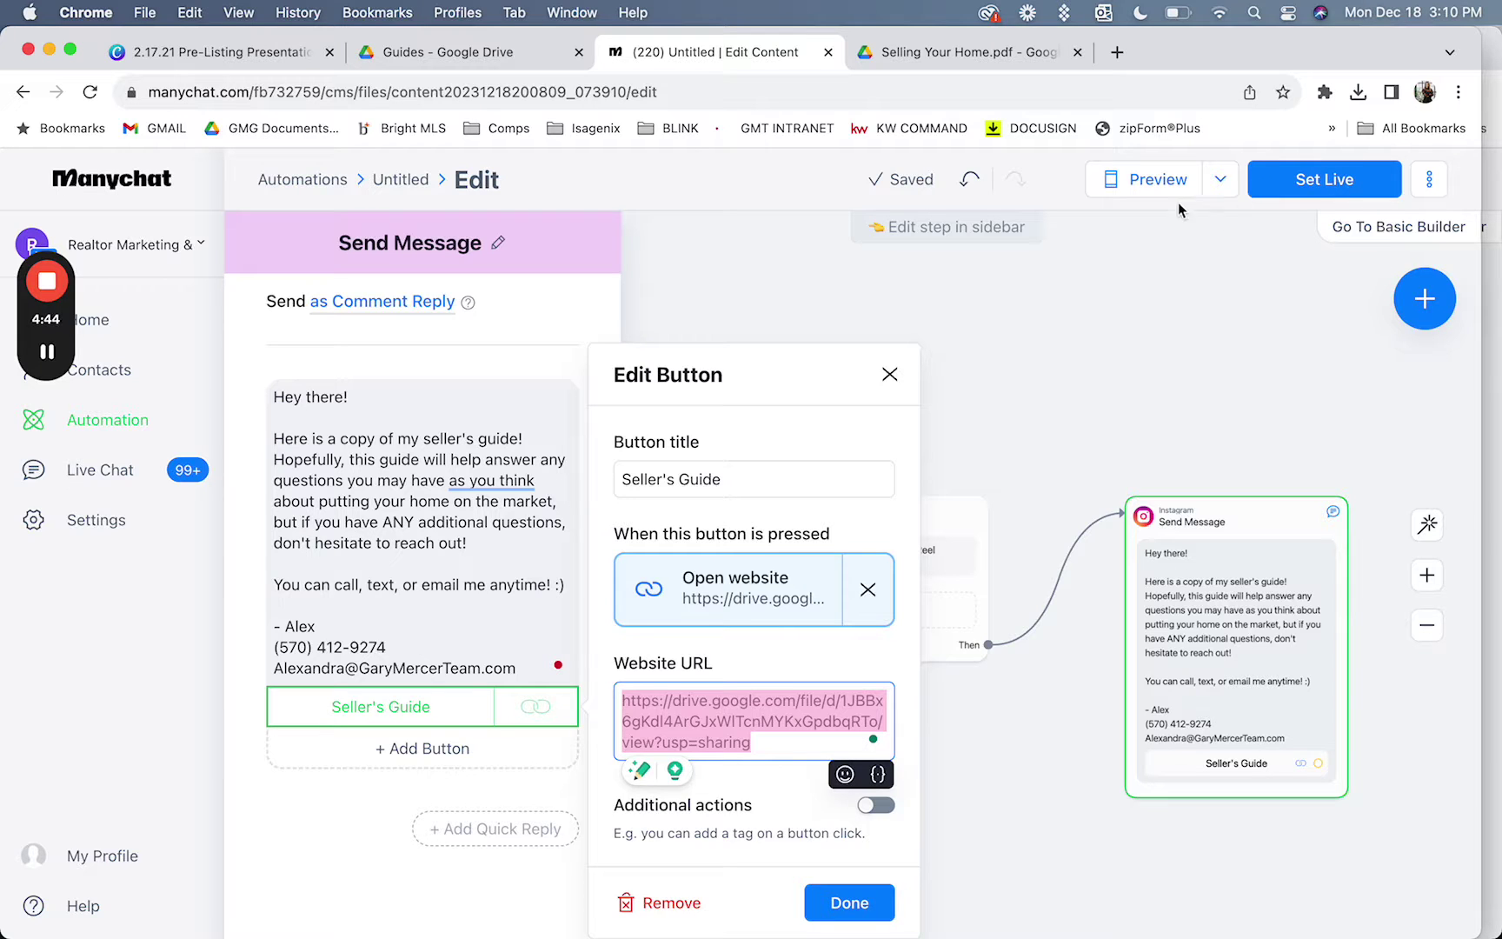
Preview the reply with the Seller's Guide button and set the automation live
{"action": "left_click", "coordinate": [1135, 189]}
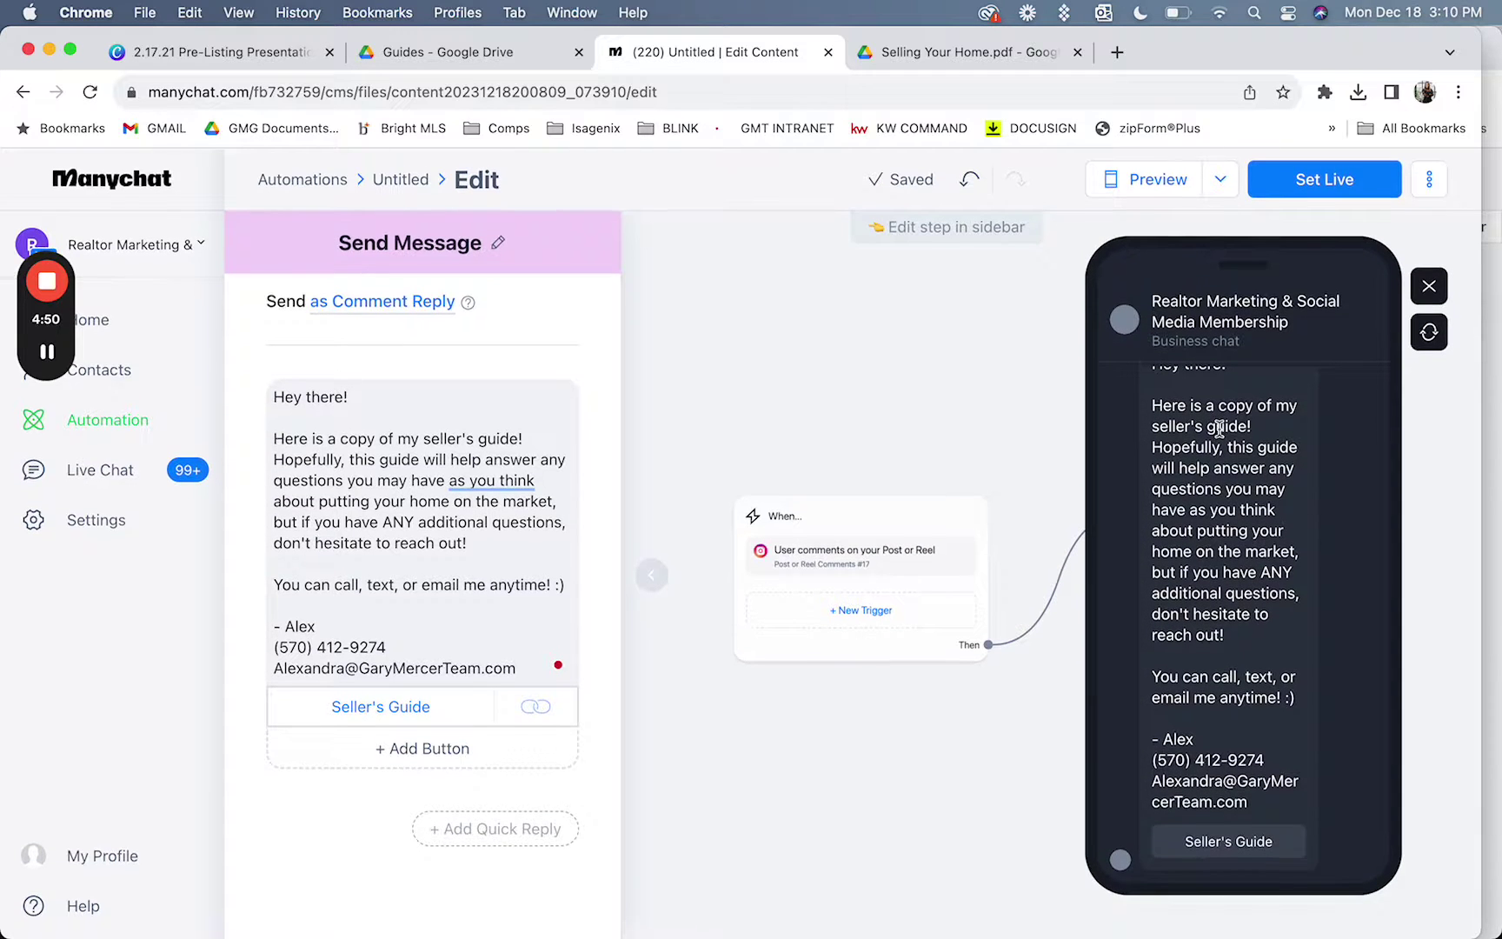
{"action": "scroll", "coordinate": [1182, 601], "scroll_direction": "up", "scroll_amount": 1}
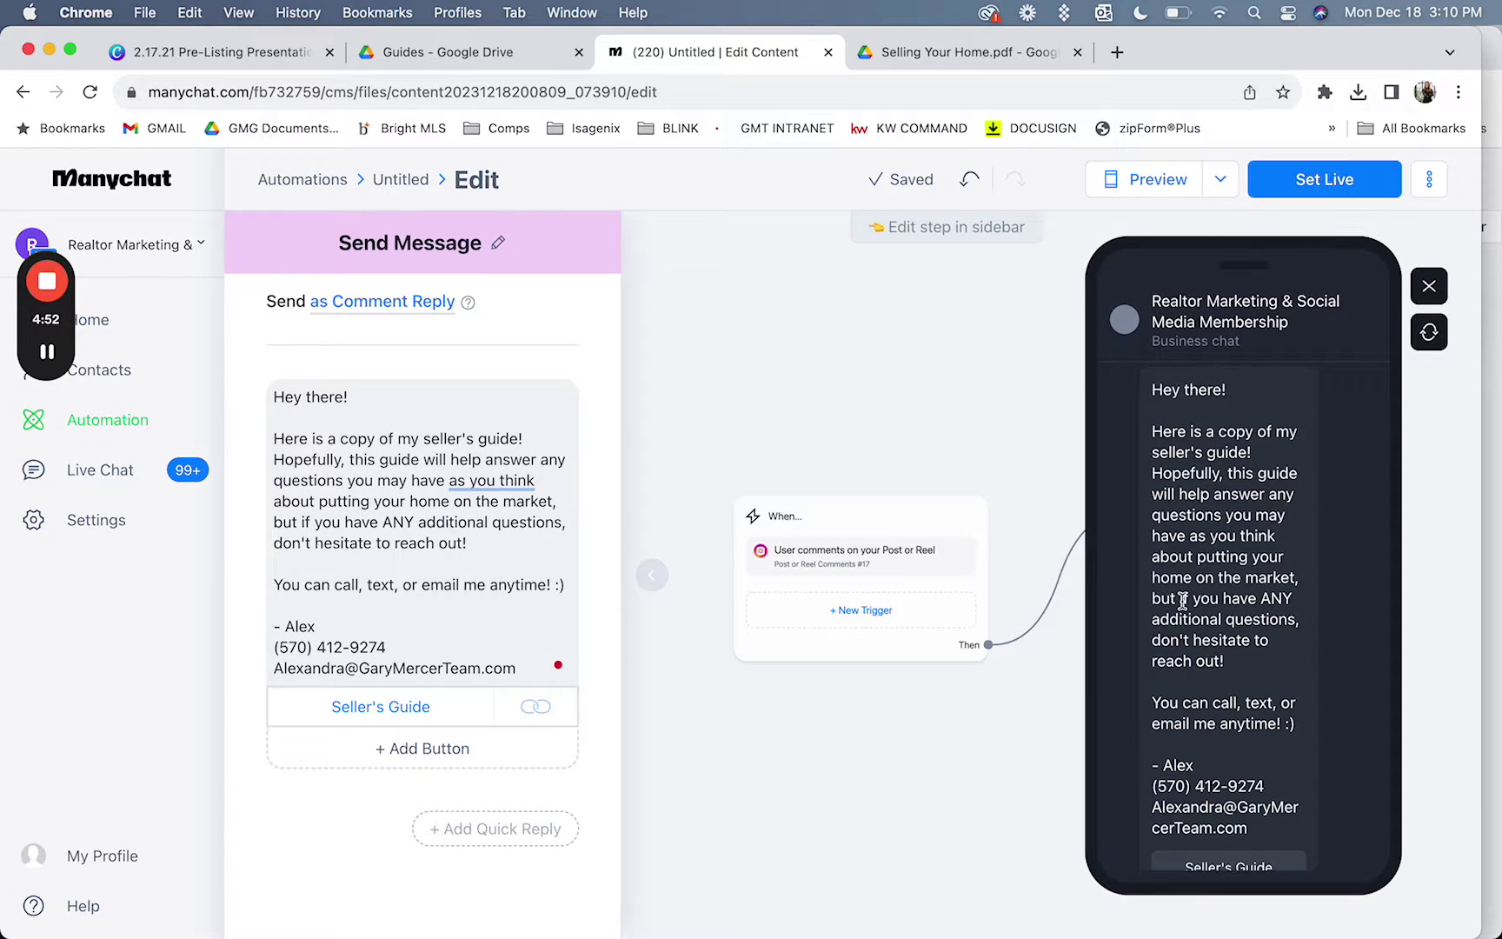
{"action": "scroll", "coordinate": [1221, 524], "scroll_direction": "down", "scroll_amount": 1}
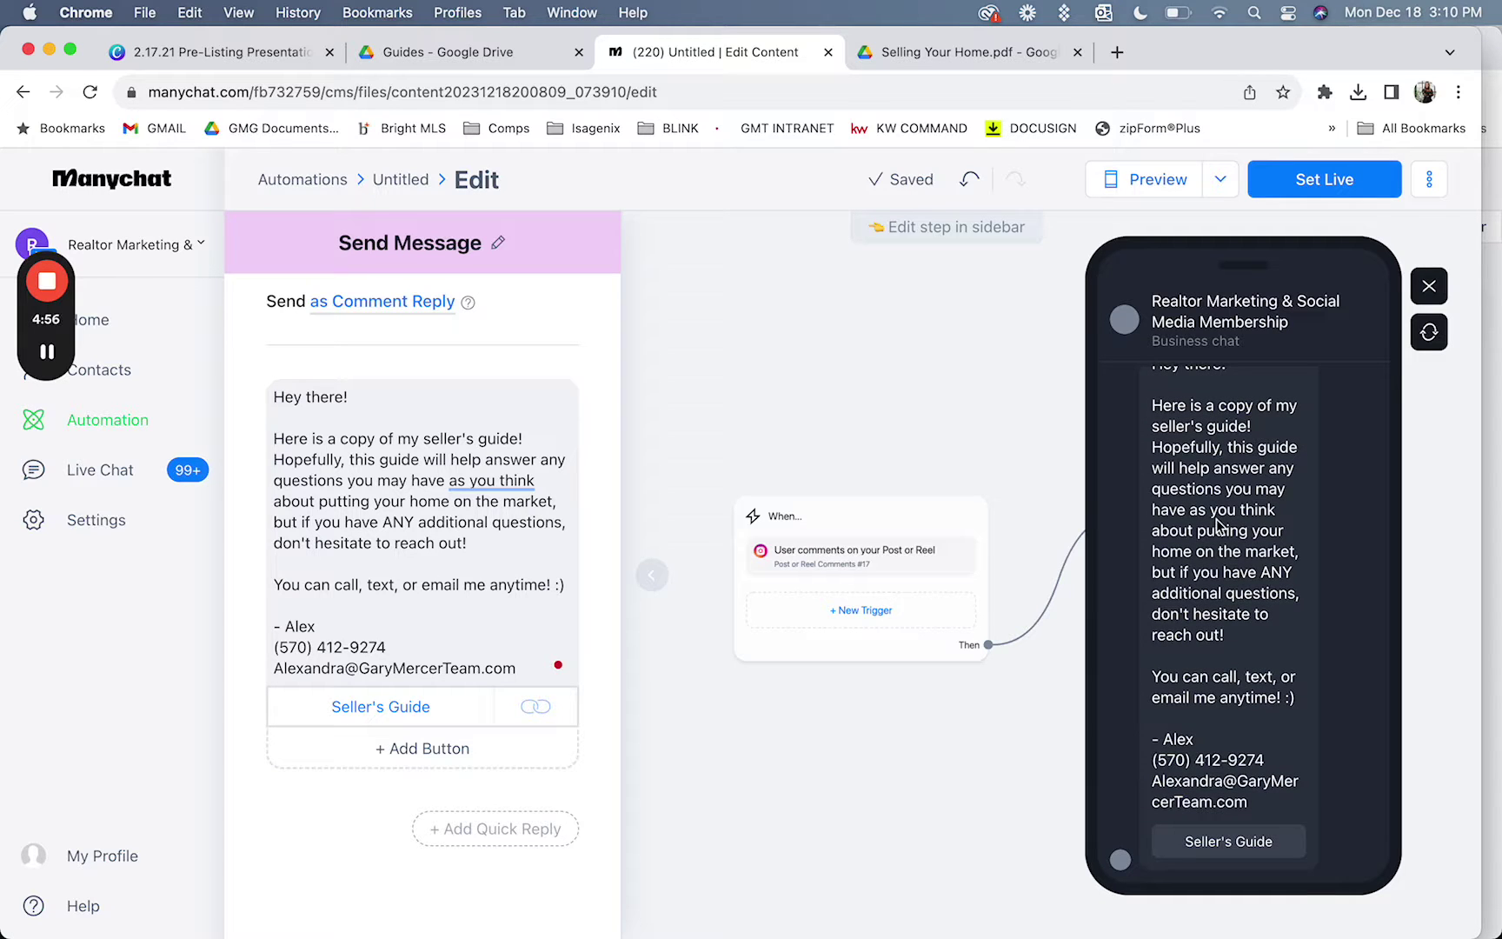
{"action": "scroll", "coordinate": [1221, 526], "scroll_direction": "up", "scroll_amount": 1}
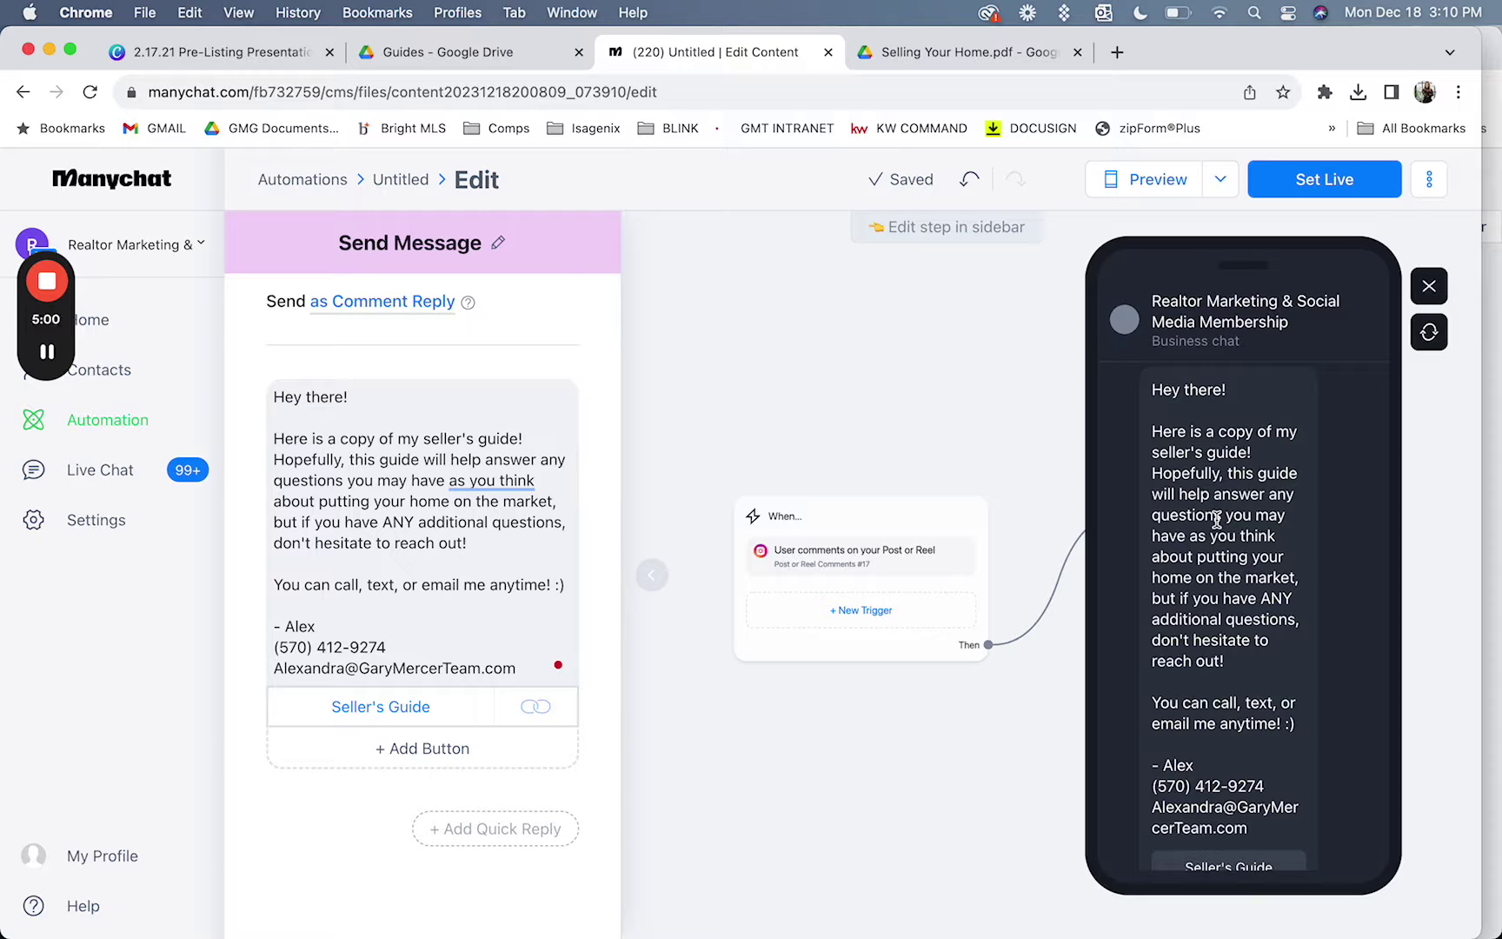
{"action": "scroll", "coordinate": [1217, 524], "scroll_direction": "down", "scroll_amount": 1}
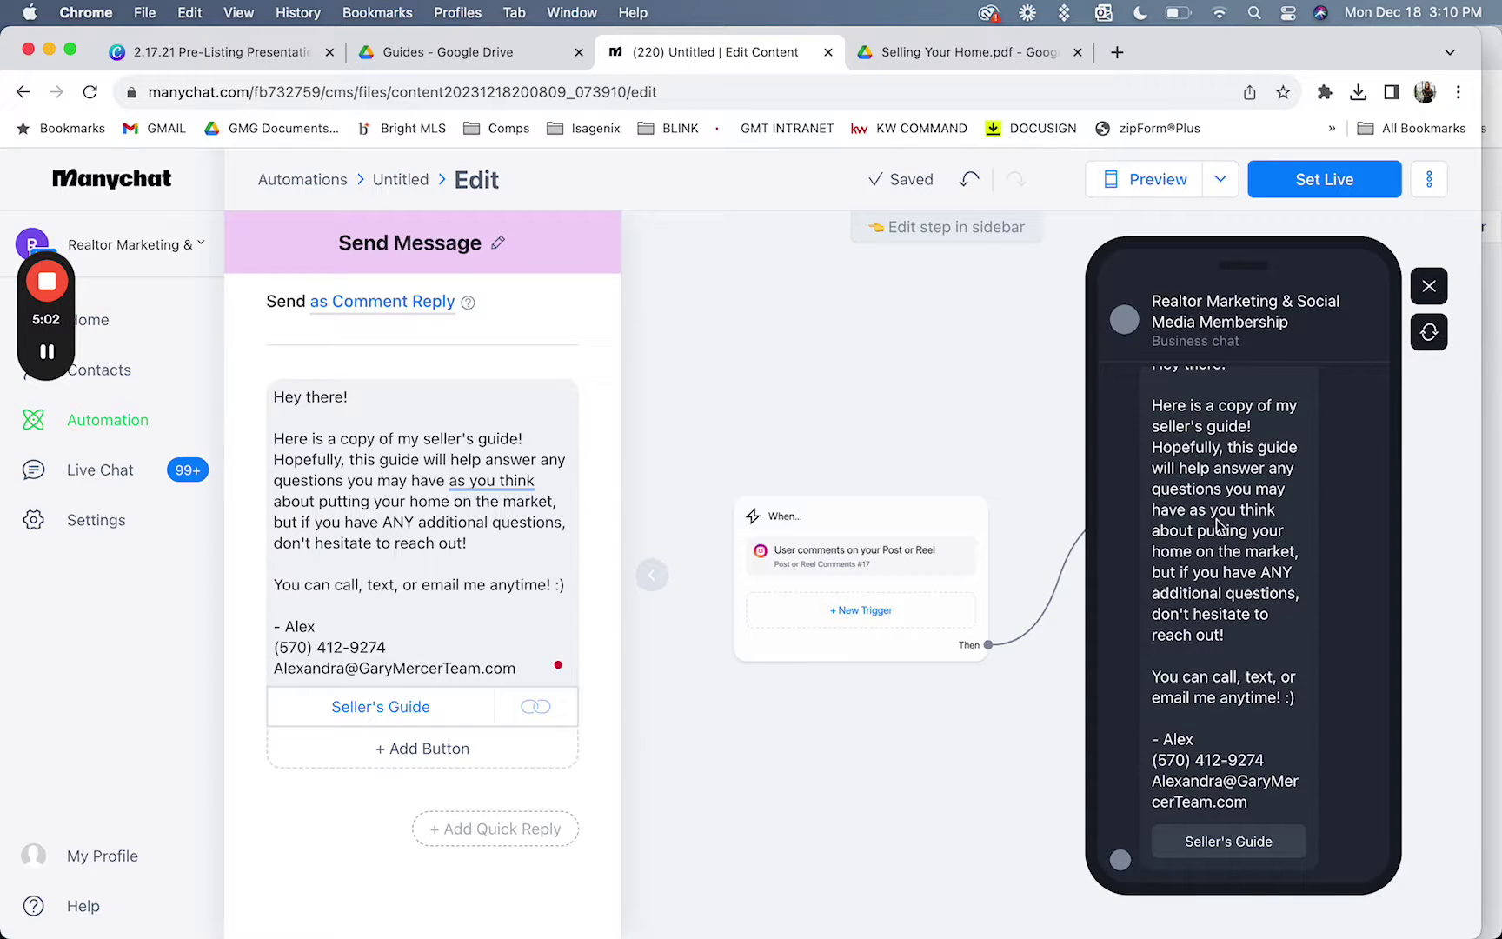
{"action": "left_click", "coordinate": [1313, 190]}
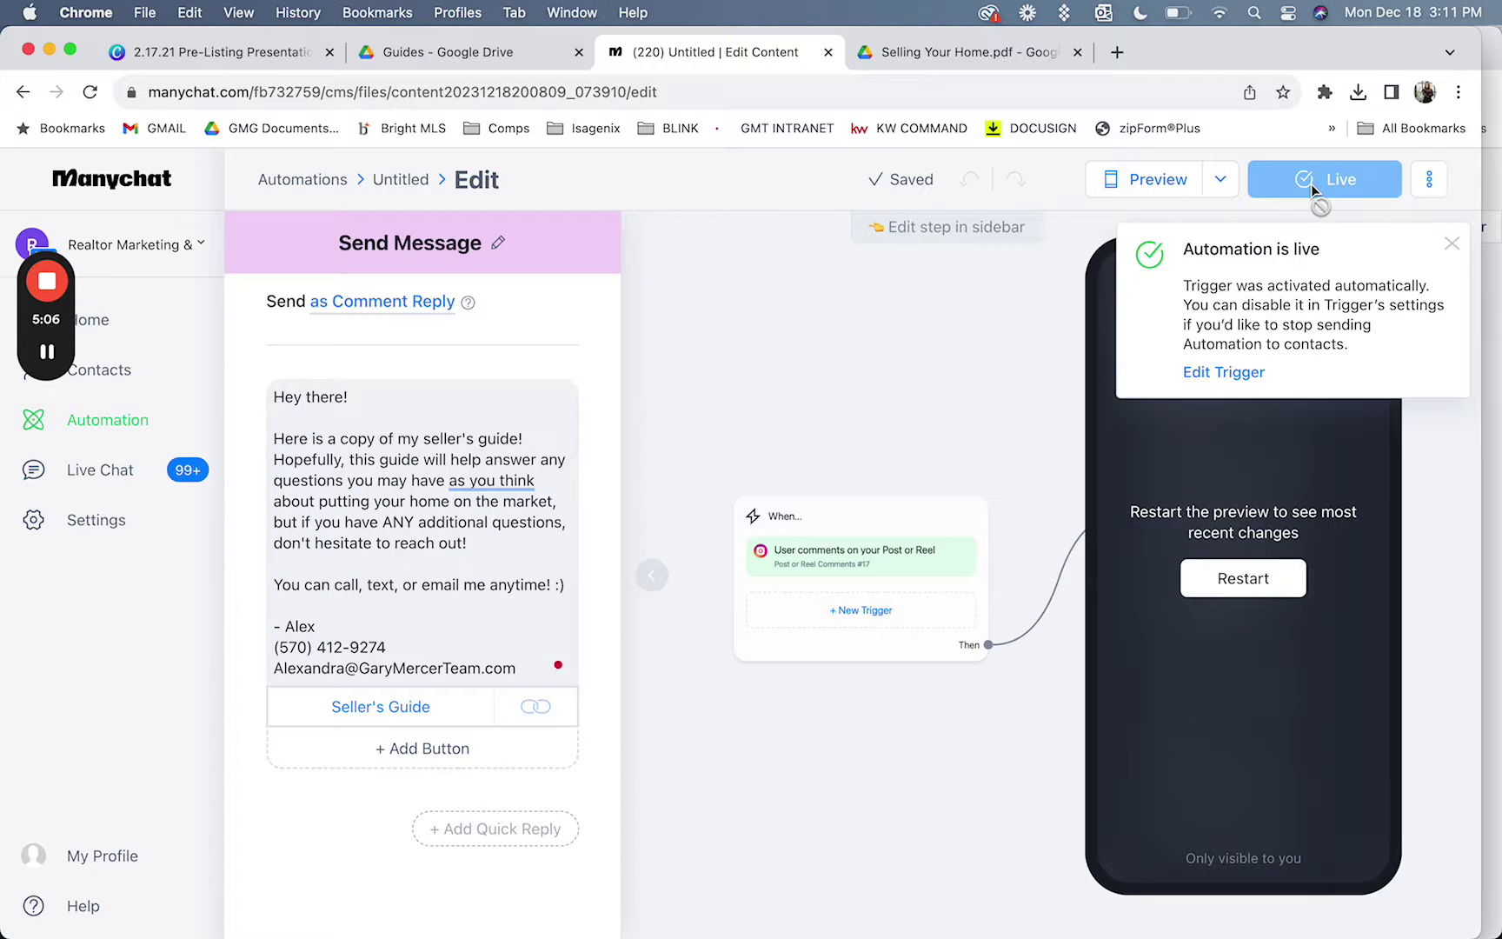